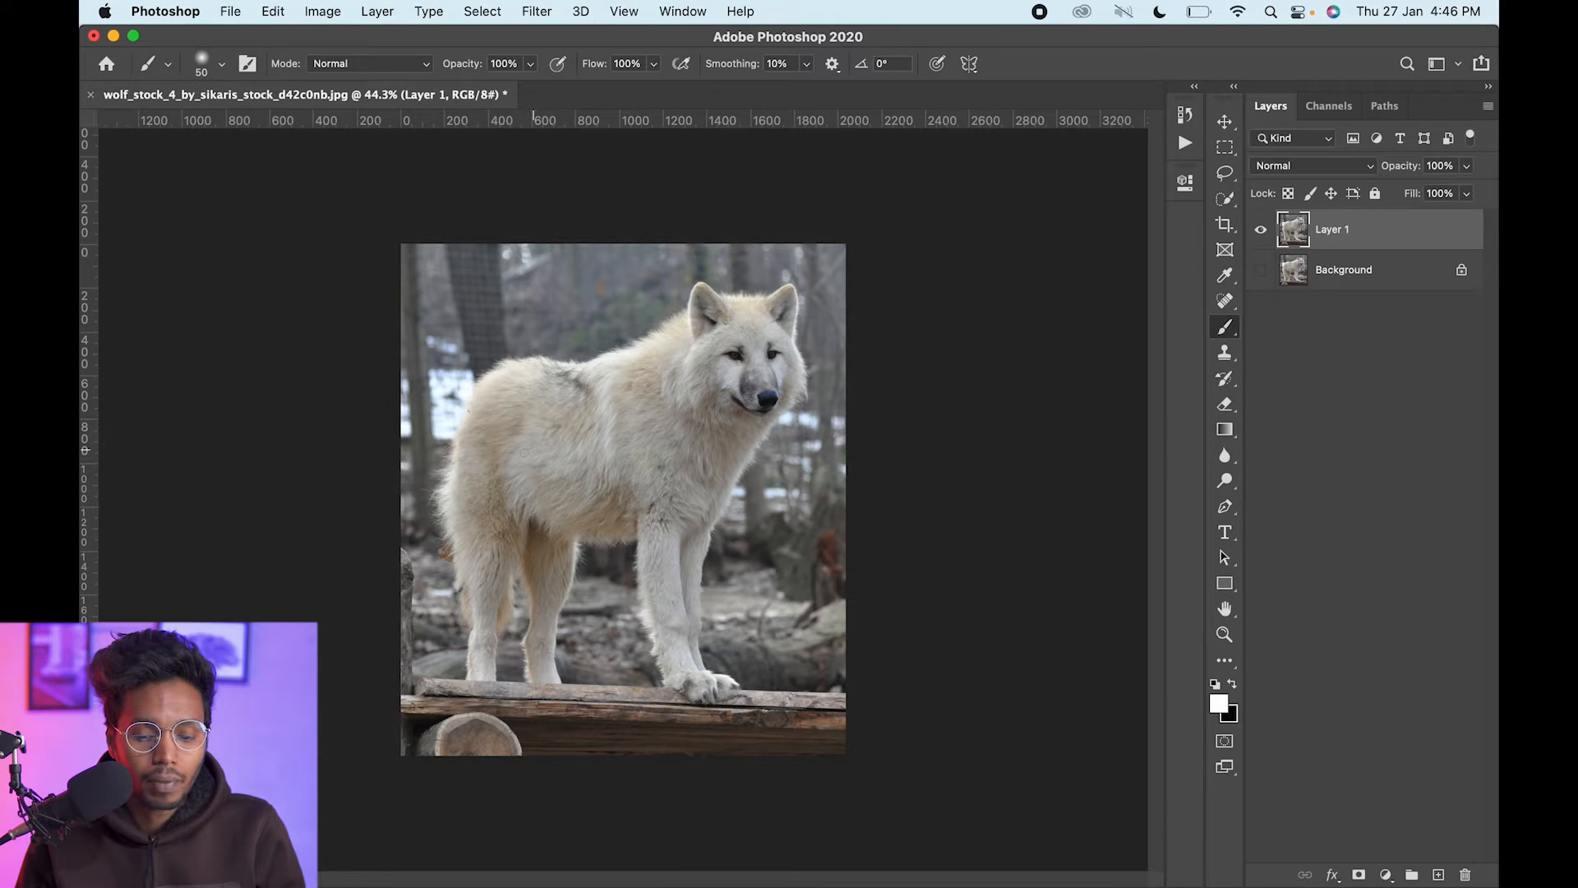
Trace a closed Pen tool path around the whole wolf and convert it to a selection.
{"action": "left_click", "coordinate": [1228, 202]}
{"action": "right_click", "coordinate": [1225, 198]}
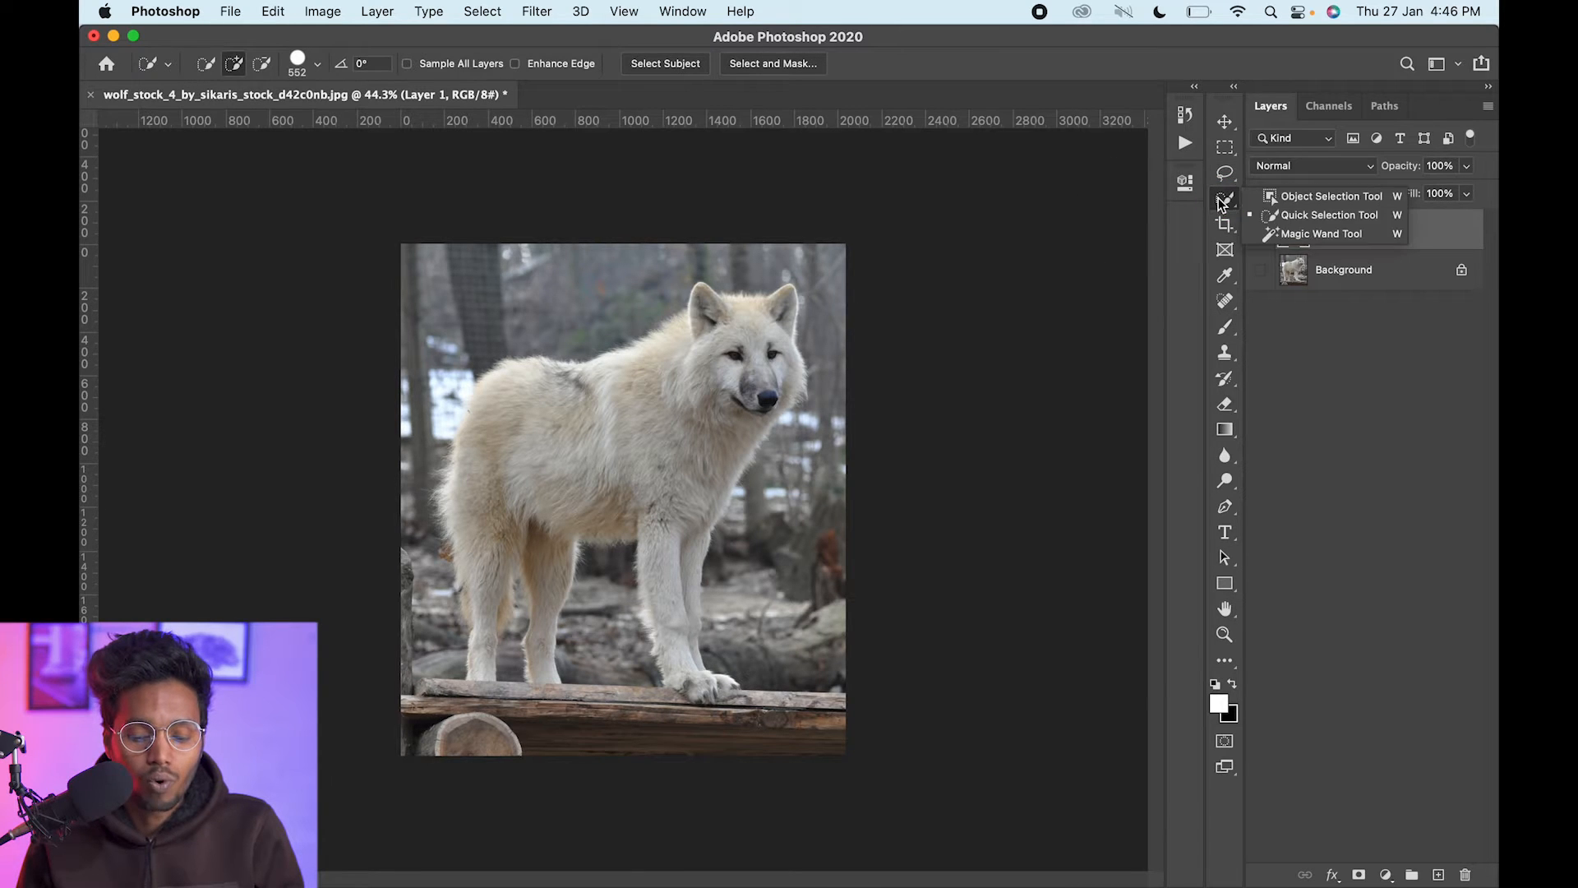
{"action": "left_click", "coordinate": [1226, 508]}
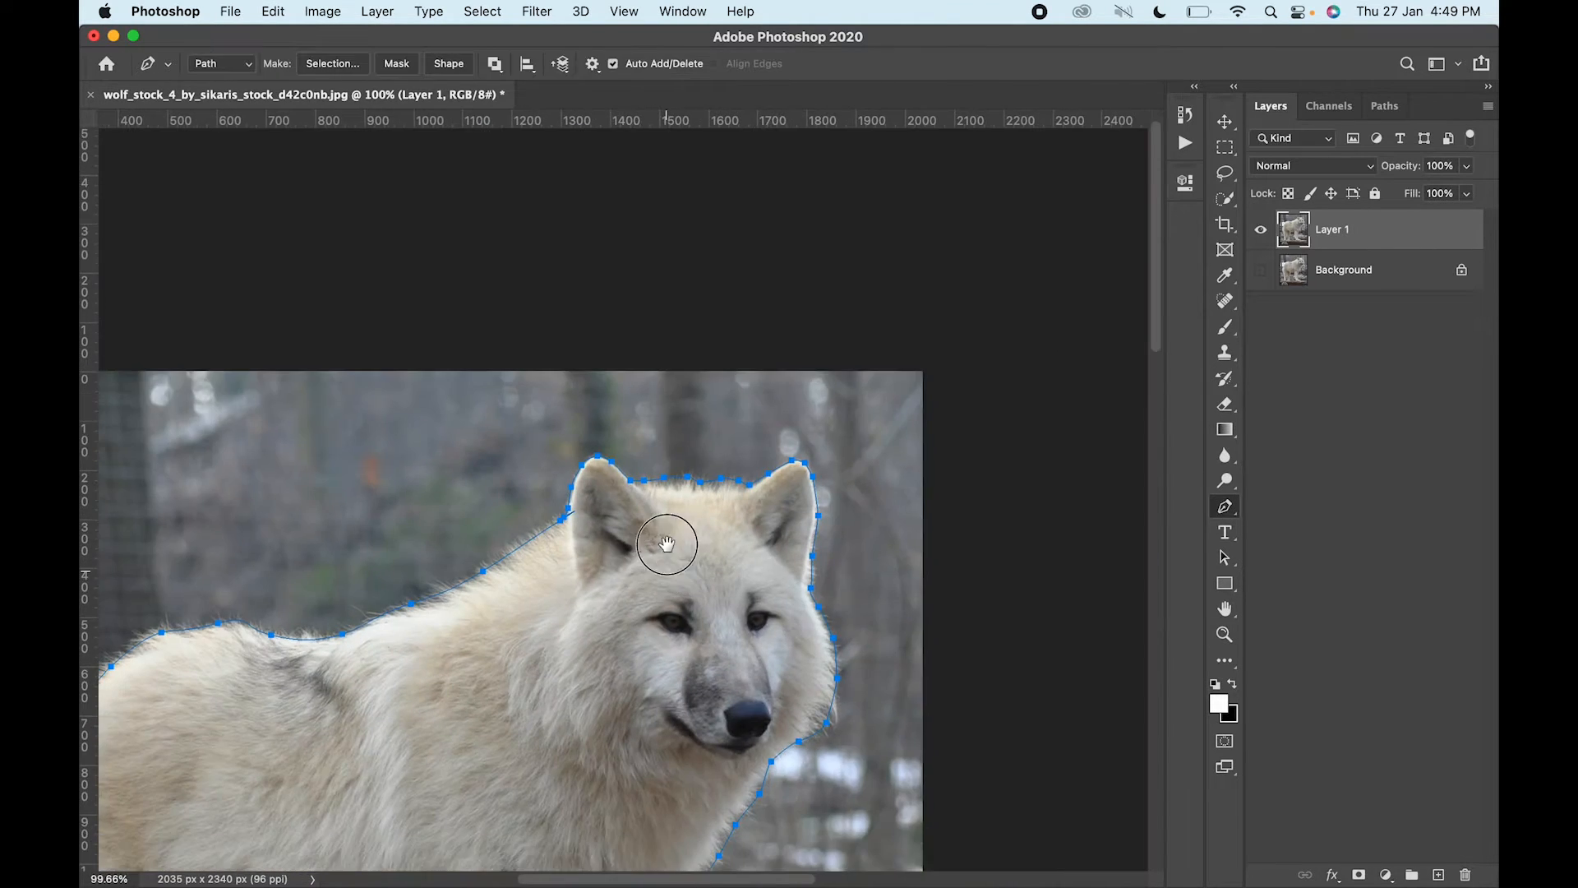
{"action": "key", "text": "z"}
{"action": "left_click_drag", "start_coordinate": [667, 544], "coordinate": [701, 403]}
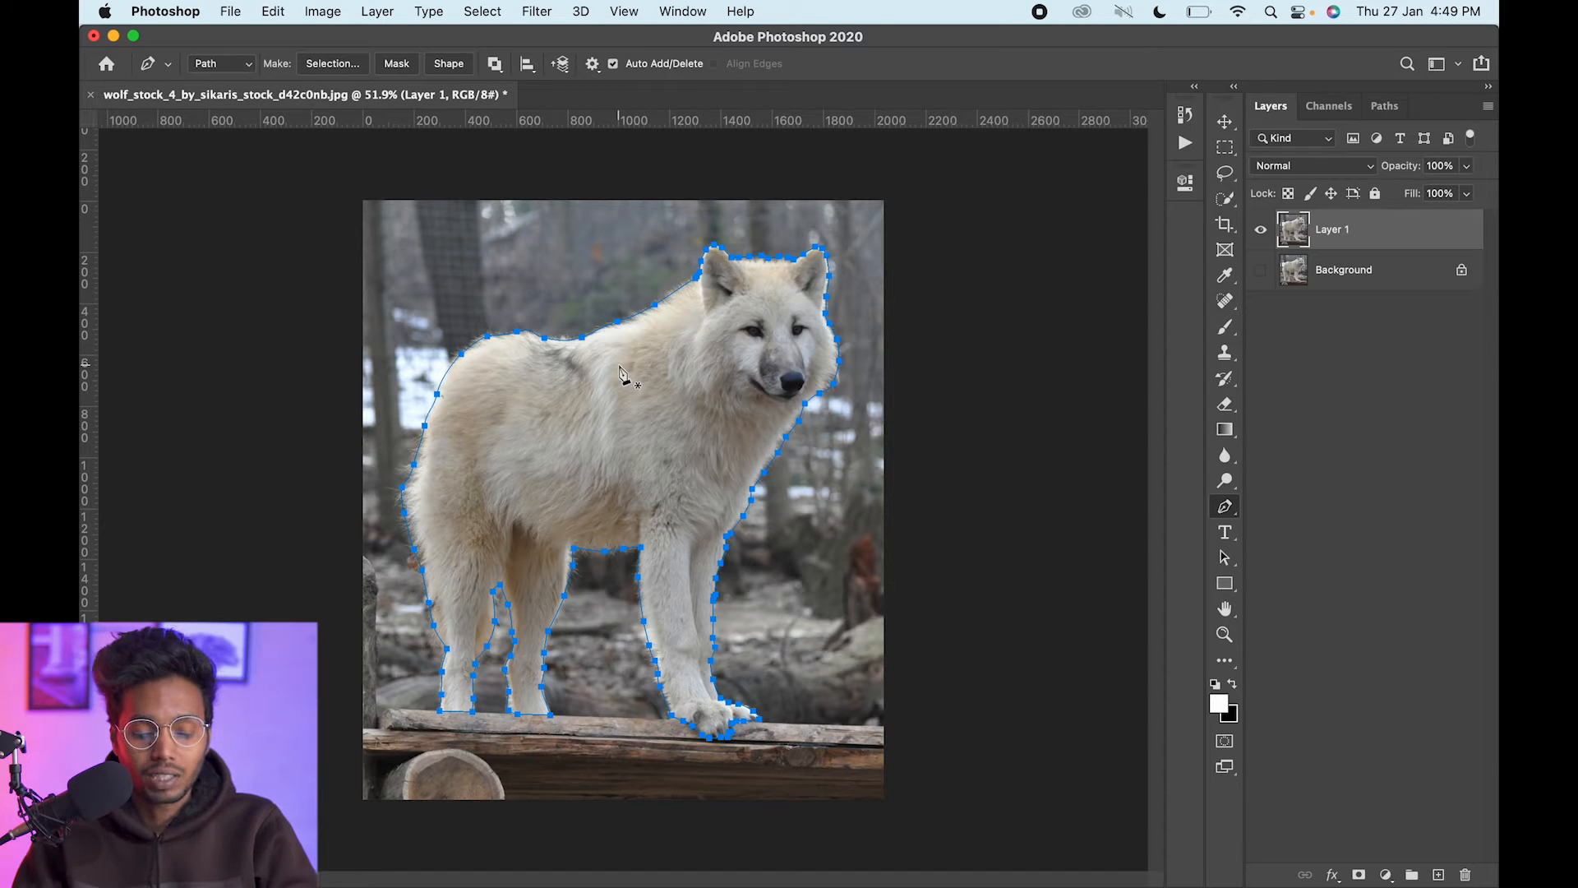
{"action": "key", "text": "super+Return"}
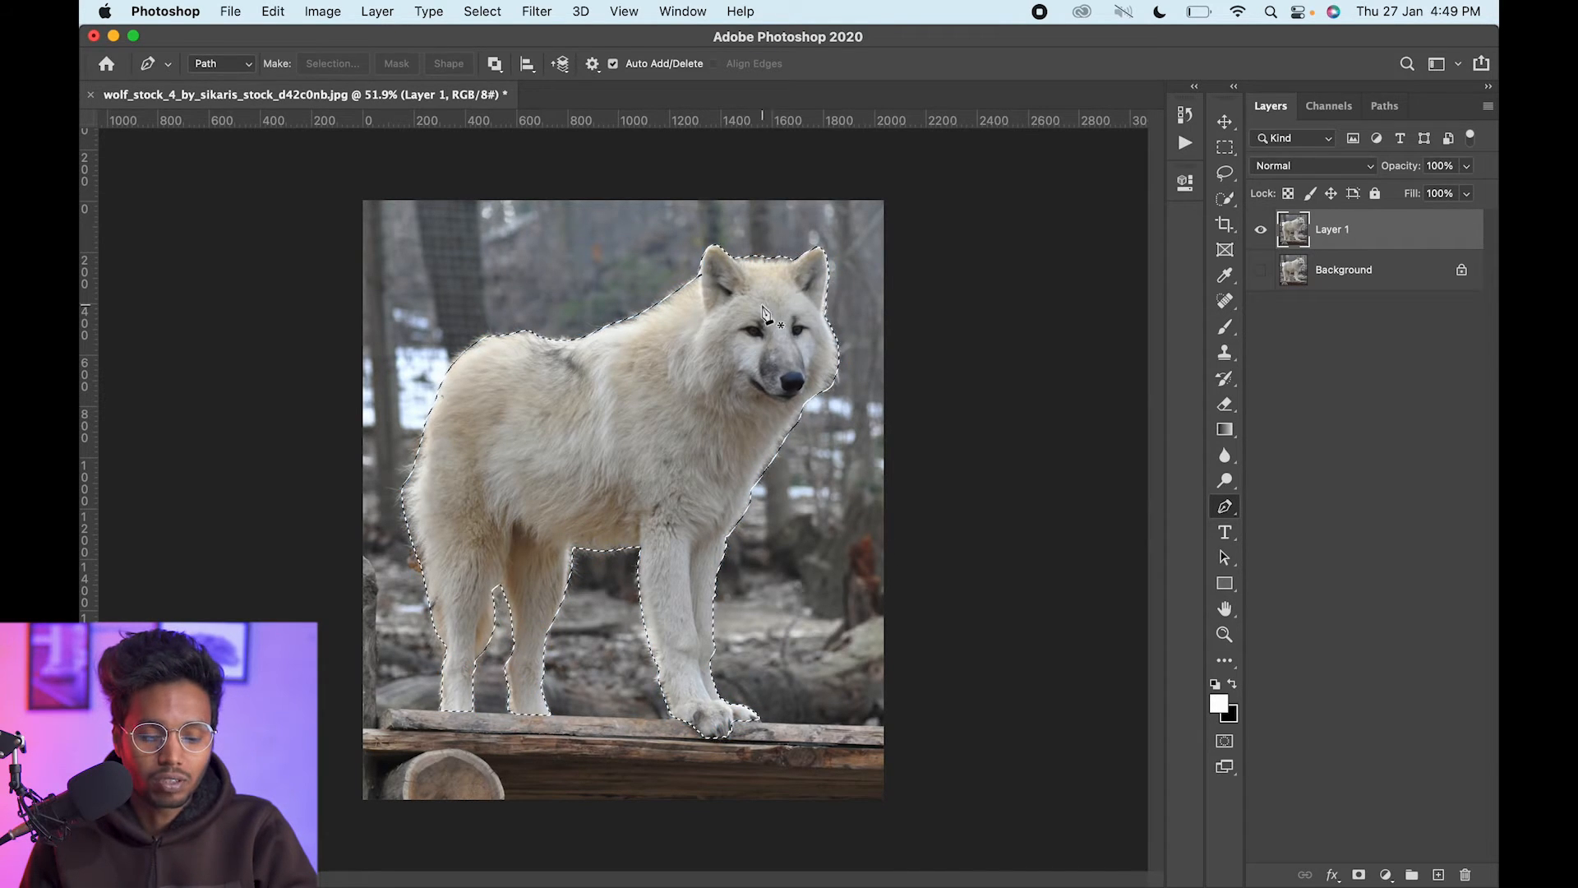
Add the missed sliver where the wolf's back meets its ear to the selection with the Lasso tool.
{"action": "key", "text": "z"}
{"action": "left_click_drag", "start_coordinate": [635, 327], "coordinate": [729, 262]}
{"action": "key", "text": "super+0"}
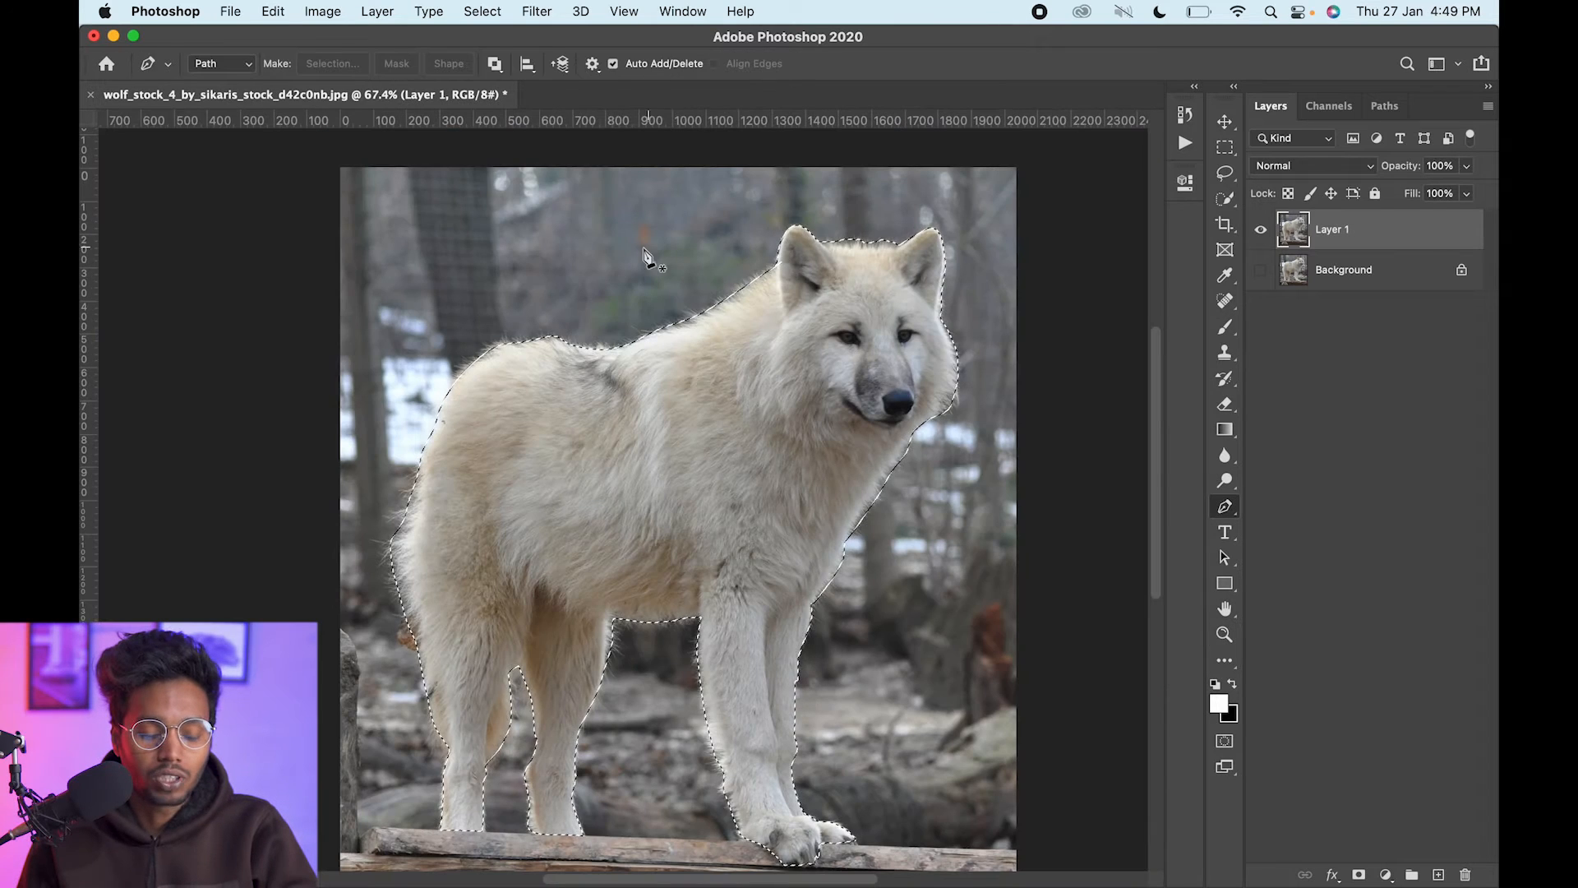
{"action": "key", "text": "z"}
{"action": "left_click_drag", "start_coordinate": [779, 248], "coordinate": [932, 170]}
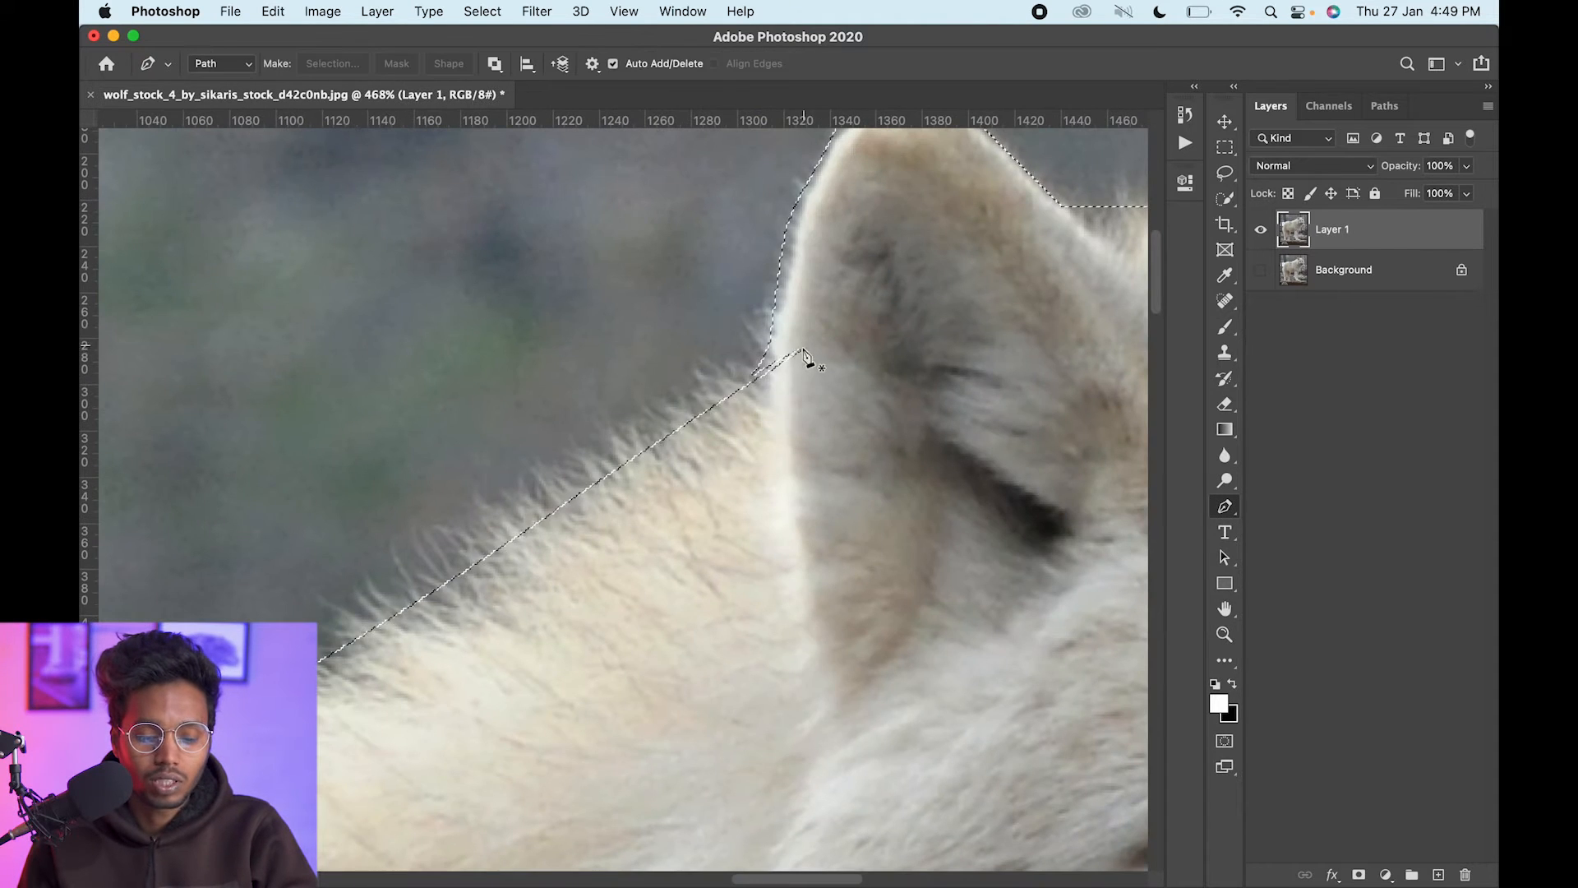
{"action": "left_click", "coordinate": [1225, 173]}
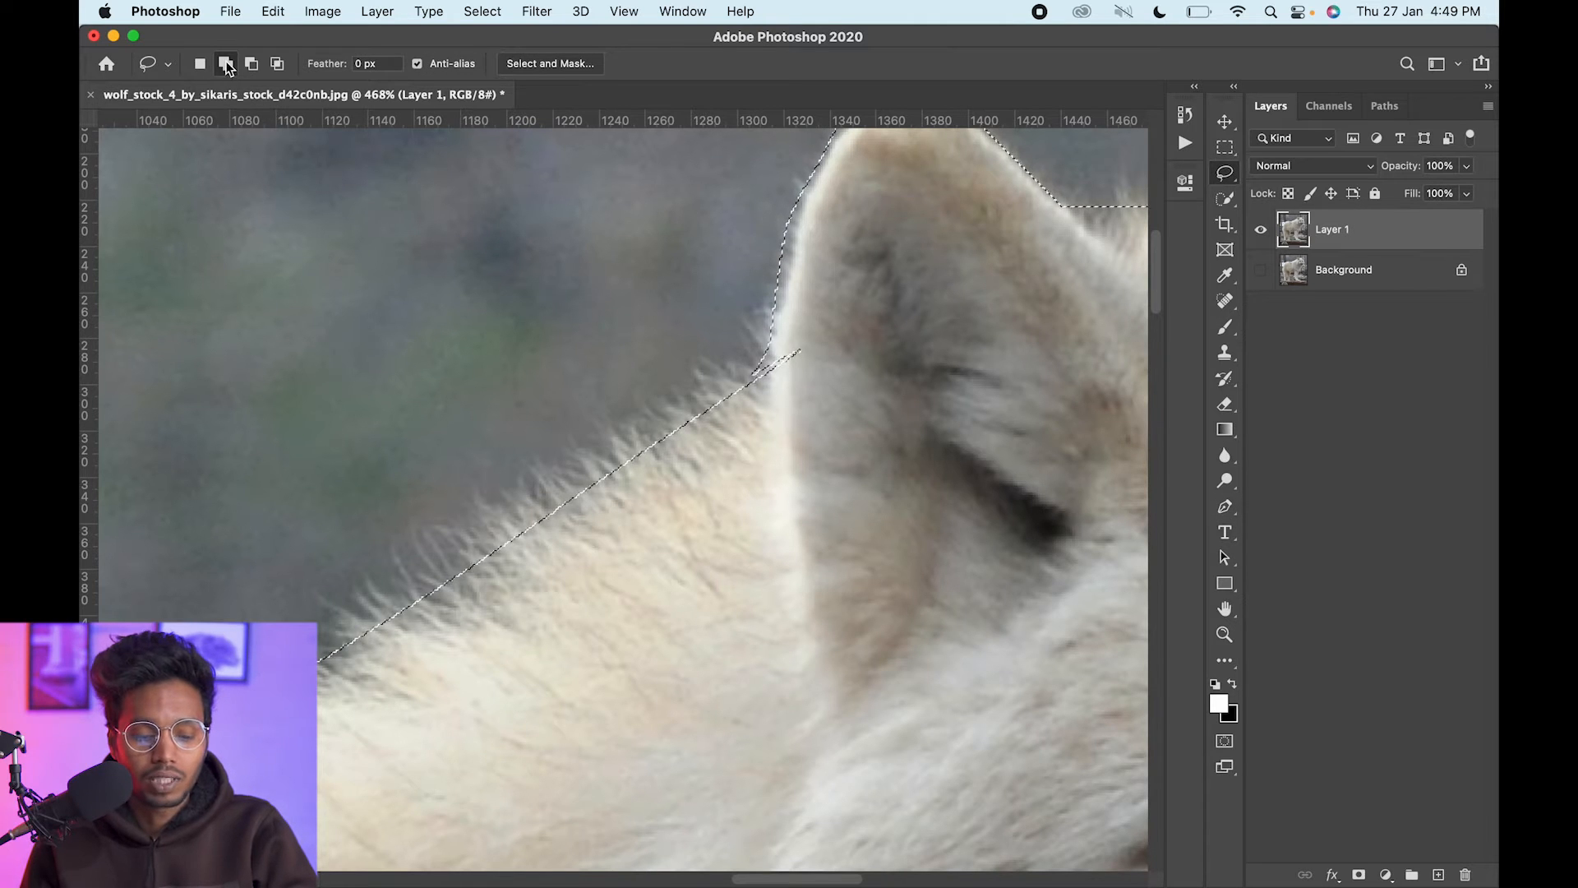
{"action": "mouse_move", "coordinate": [779, 341]}
{"action": "left_mouse_down"}
{"action": "mouse_move", "coordinate": [749, 401]}
{"action": "mouse_move", "coordinate": [824, 350]}
{"action": "mouse_move", "coordinate": [786, 325]}
{"action": "left_mouse_up"}
{"action": "key", "text": "z"}
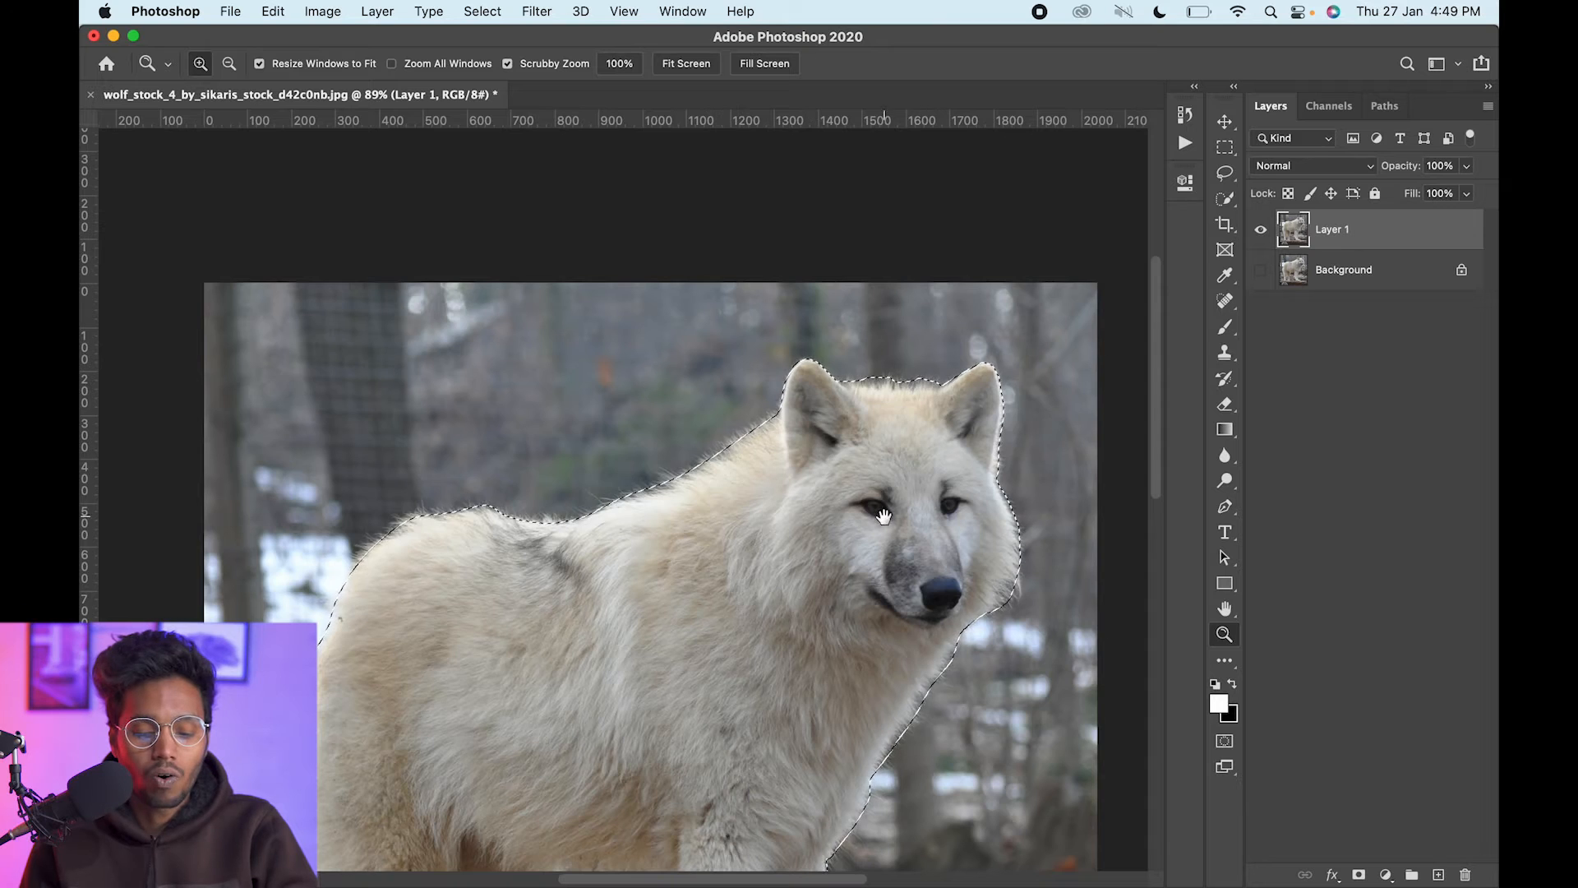
{"action": "key", "text": "super+0"}
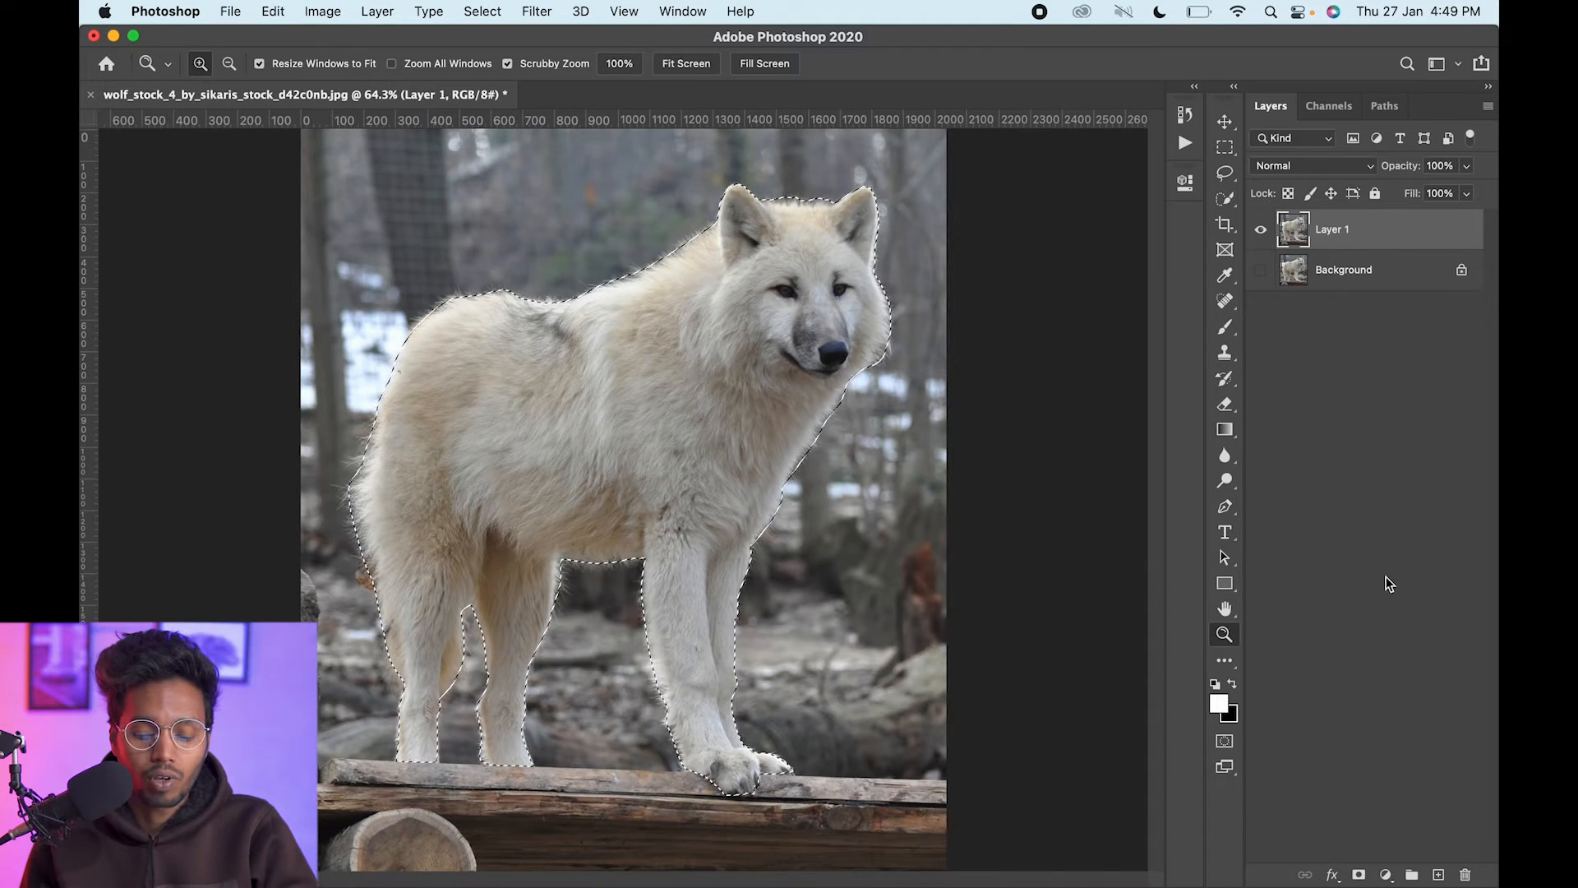
Add a layer mask to Layer 1 from the wolf selection and check the cut-out's edges.
{"action": "left_click", "coordinate": [1359, 876]}
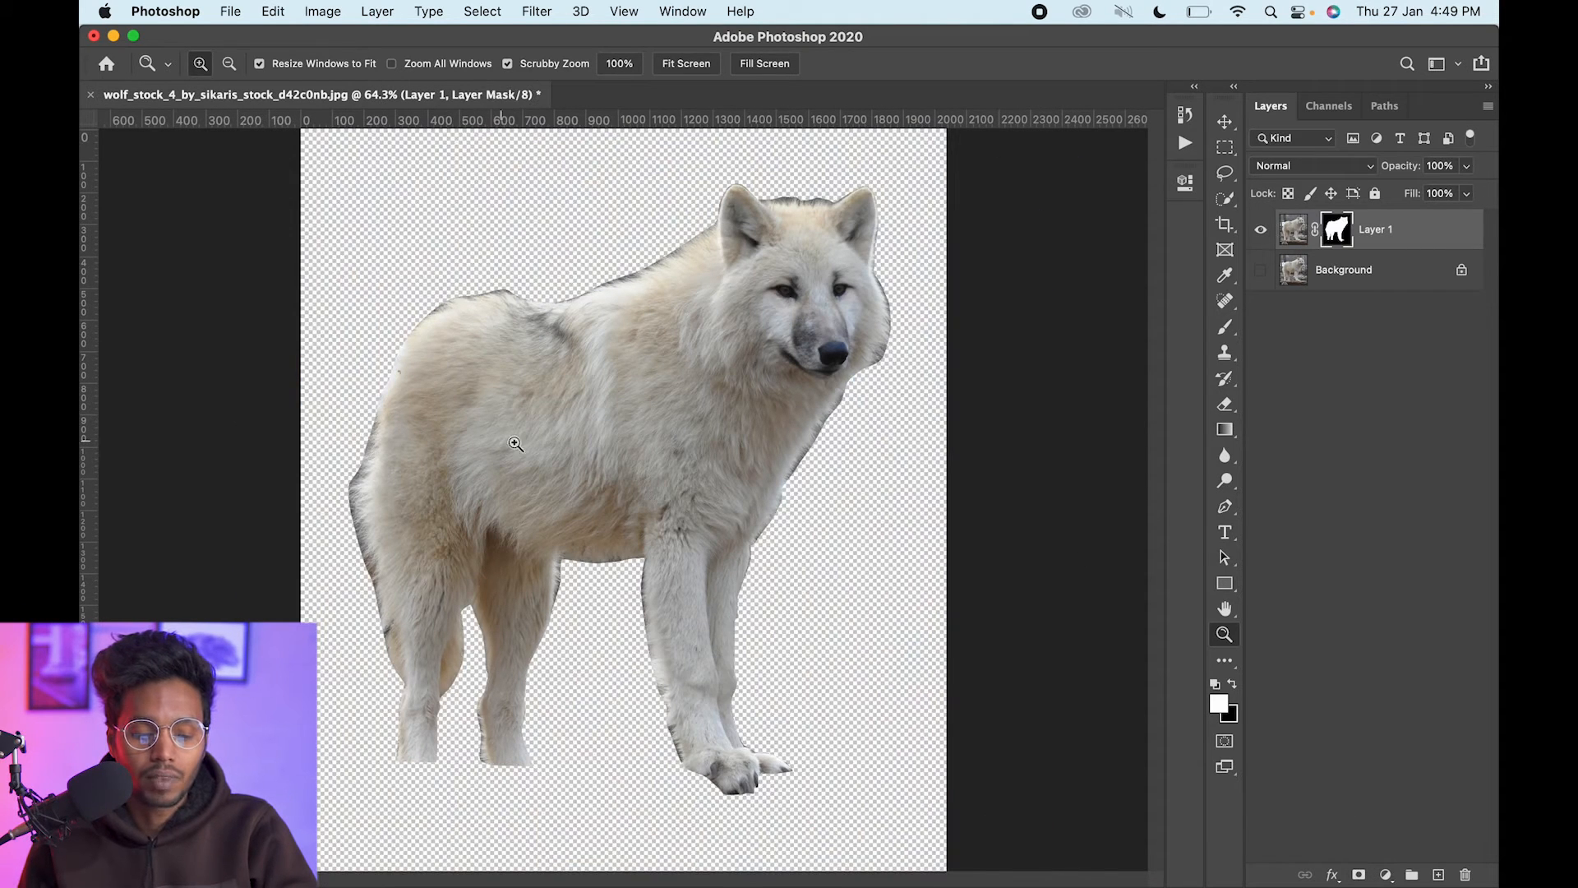
{"action": "left_click_drag", "start_coordinate": [397, 366], "coordinate": [434, 312]}
{"action": "key", "text": "super+0"}
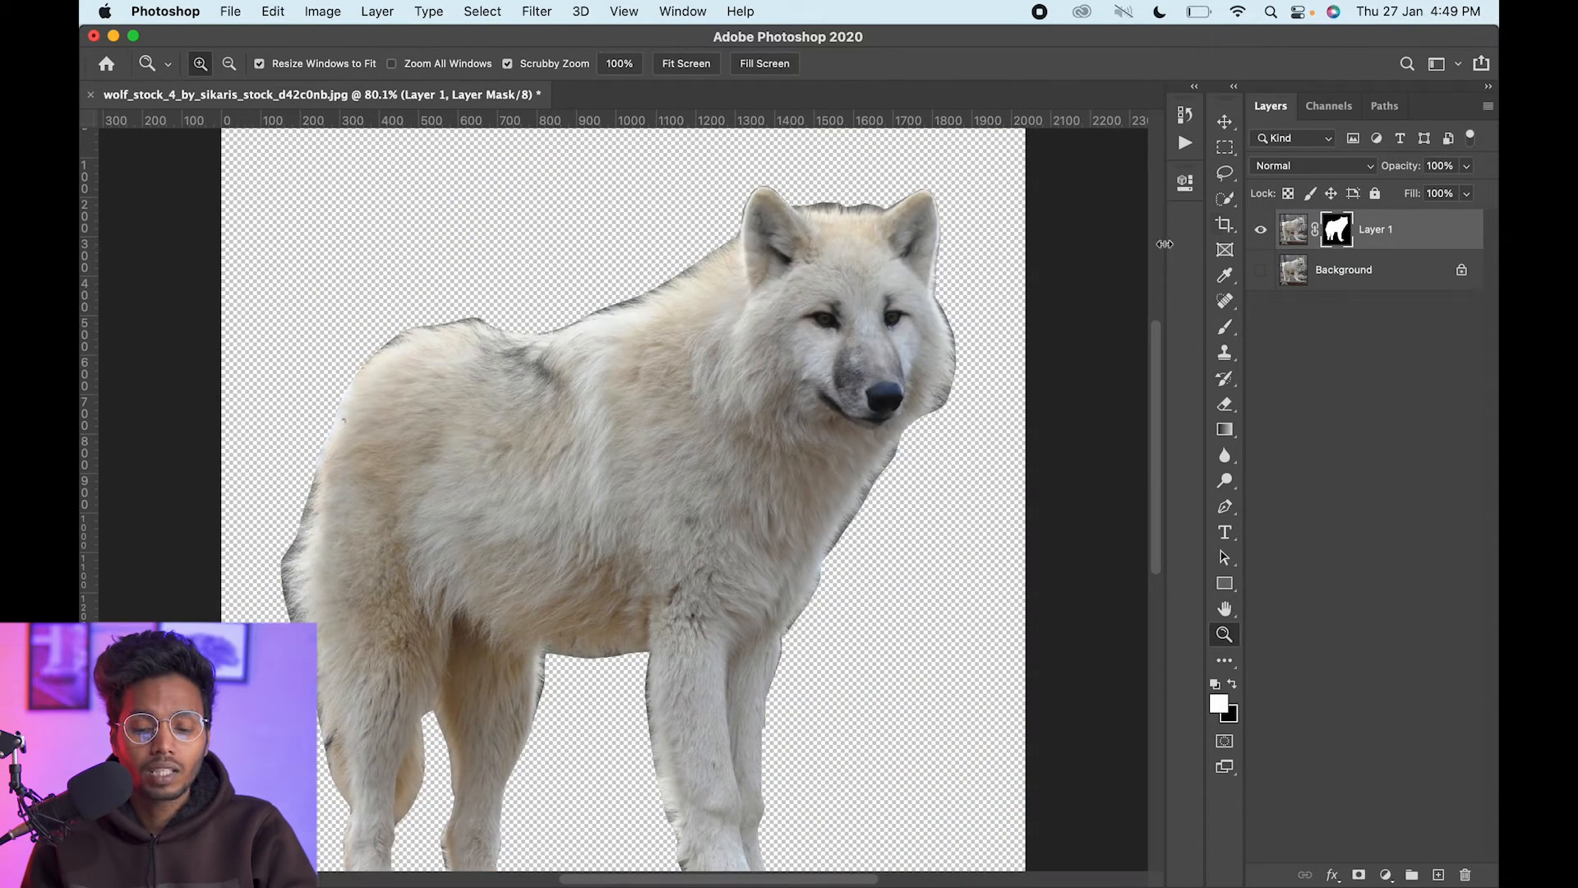
Open Layer 1's mask in Select and Mask and refine the fur along the wolf's back with the Refine Edge Brush.
{"action": "right_click", "coordinate": [1336, 229]}
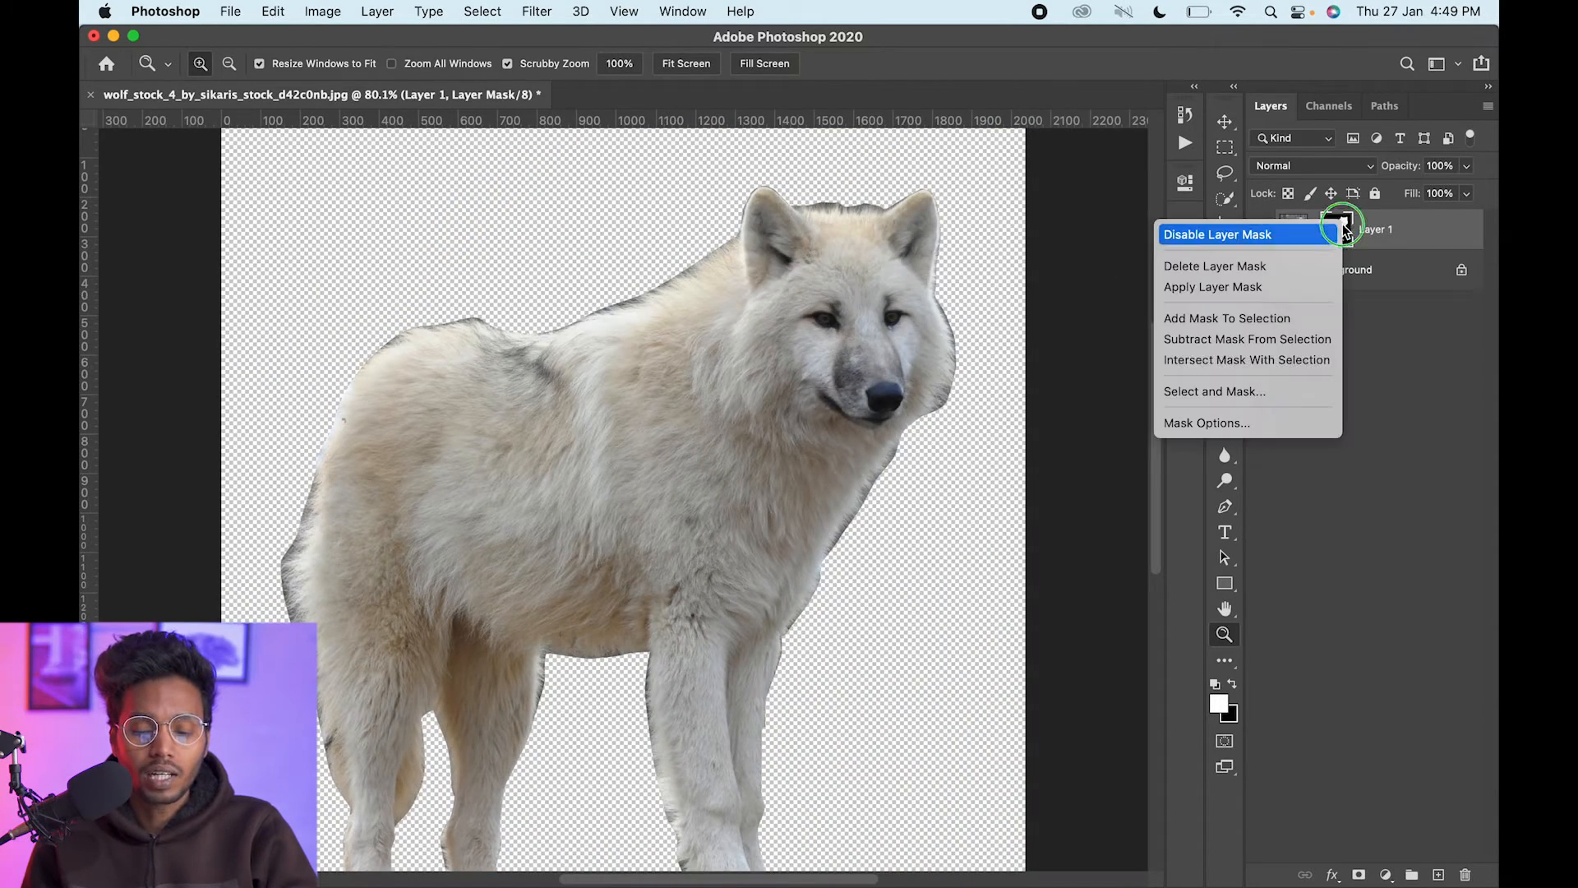
{"action": "left_click", "coordinate": [1200, 393]}
{"action": "mouse_move", "coordinate": [667, 272]}
{"action": "left_mouse_down"}
{"action": "mouse_move", "coordinate": [652, 271]}
{"action": "mouse_move", "coordinate": [655, 307]}
{"action": "left_mouse_up"}
{"action": "left_click_drag", "start_coordinate": [666, 254], "coordinate": [726, 228]}
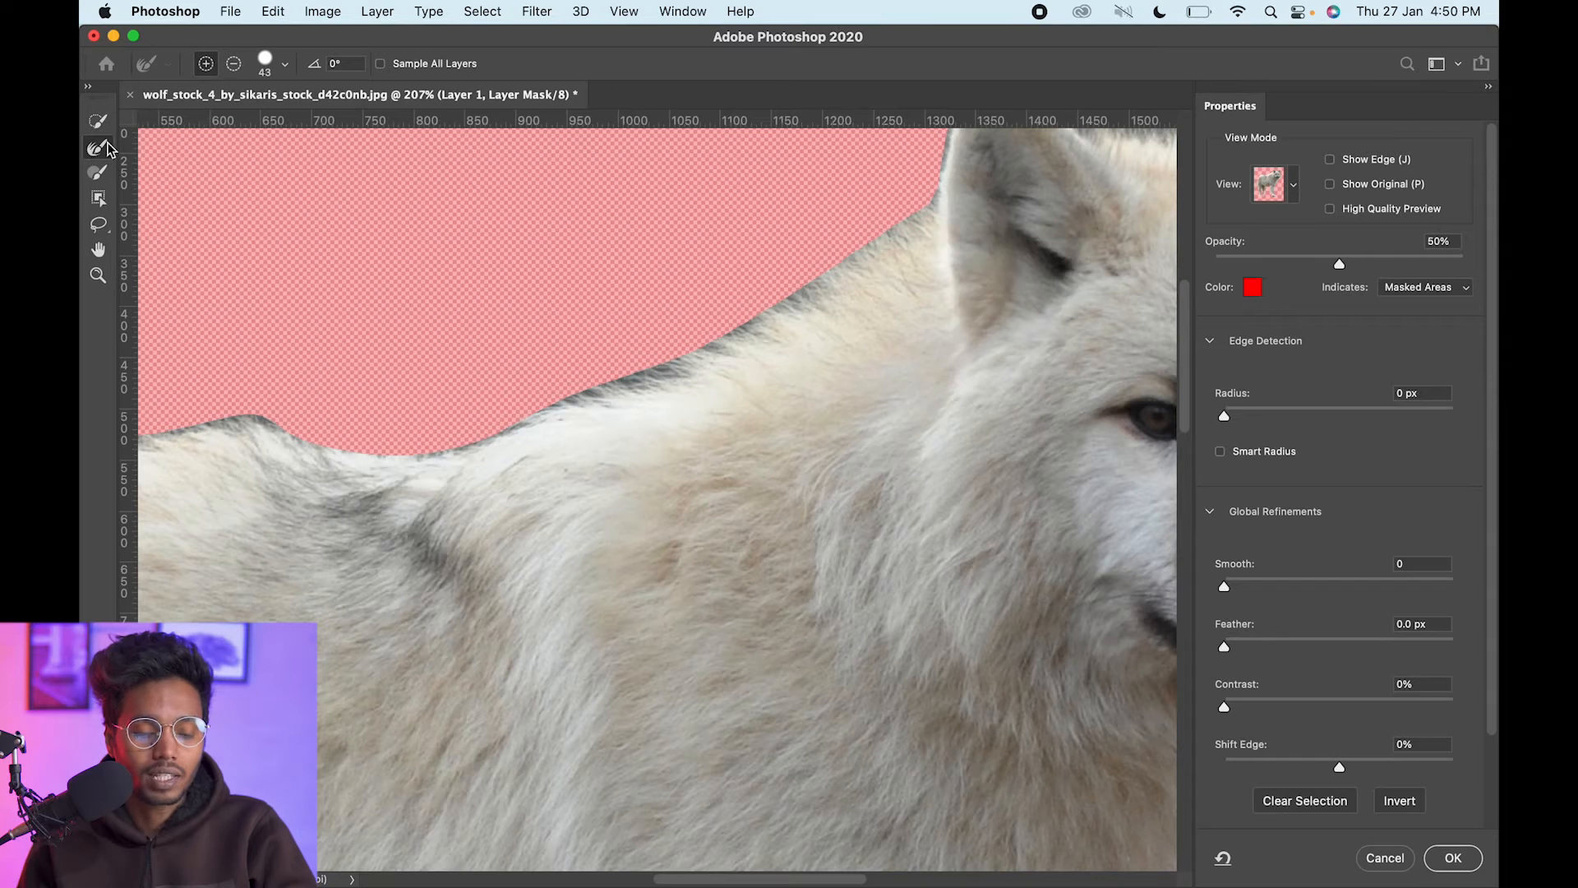
{"action": "mouse_move", "coordinate": [692, 255]}
{"action": "left_mouse_down"}
{"action": "mouse_move", "coordinate": [710, 278]}
{"action": "mouse_move", "coordinate": [697, 283]}
{"action": "mouse_move", "coordinate": [722, 272]}
{"action": "left_mouse_up"}
{"action": "mouse_move", "coordinate": [886, 231]}
{"action": "left_mouse_down"}
{"action": "mouse_move", "coordinate": [719, 345]}
{"action": "mouse_move", "coordinate": [447, 449]}
{"action": "mouse_move", "coordinate": [378, 462]}
{"action": "mouse_move", "coordinate": [283, 415]}
{"action": "left_mouse_up"}
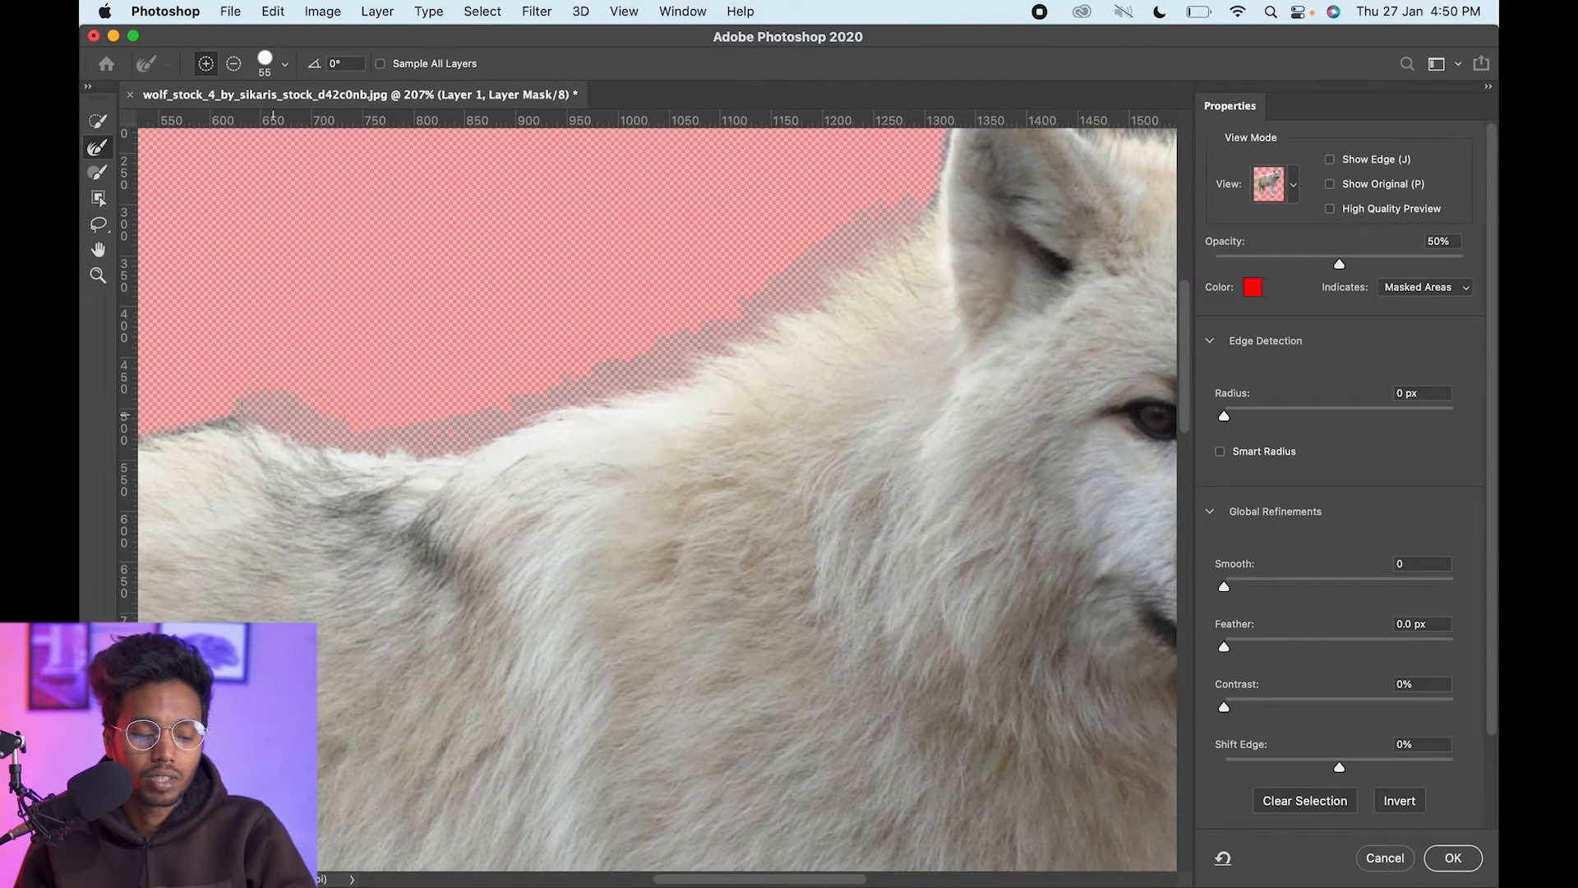
Preview the mask in Black & White view and inspect the refined fur along the wolf's back.
{"action": "scroll", "coordinate": [708, 320], "scroll_direction": "left", "scroll_amount": 5}
{"action": "scroll", "coordinate": [707, 321], "scroll_direction": "down", "scroll_amount": 2}
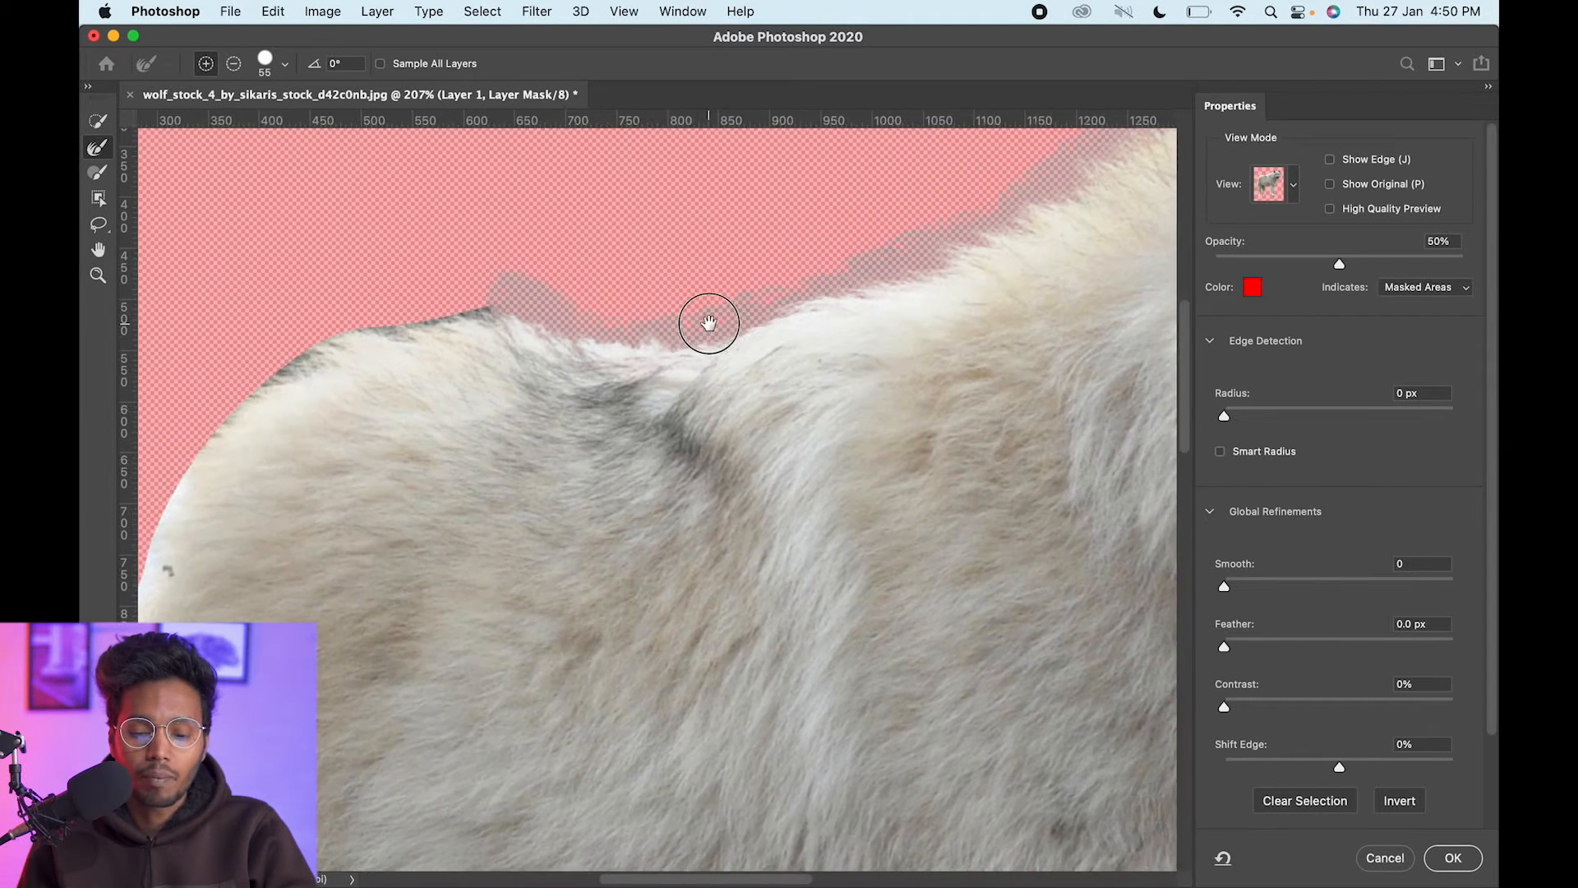
{"action": "left_click", "coordinate": [1294, 186]}
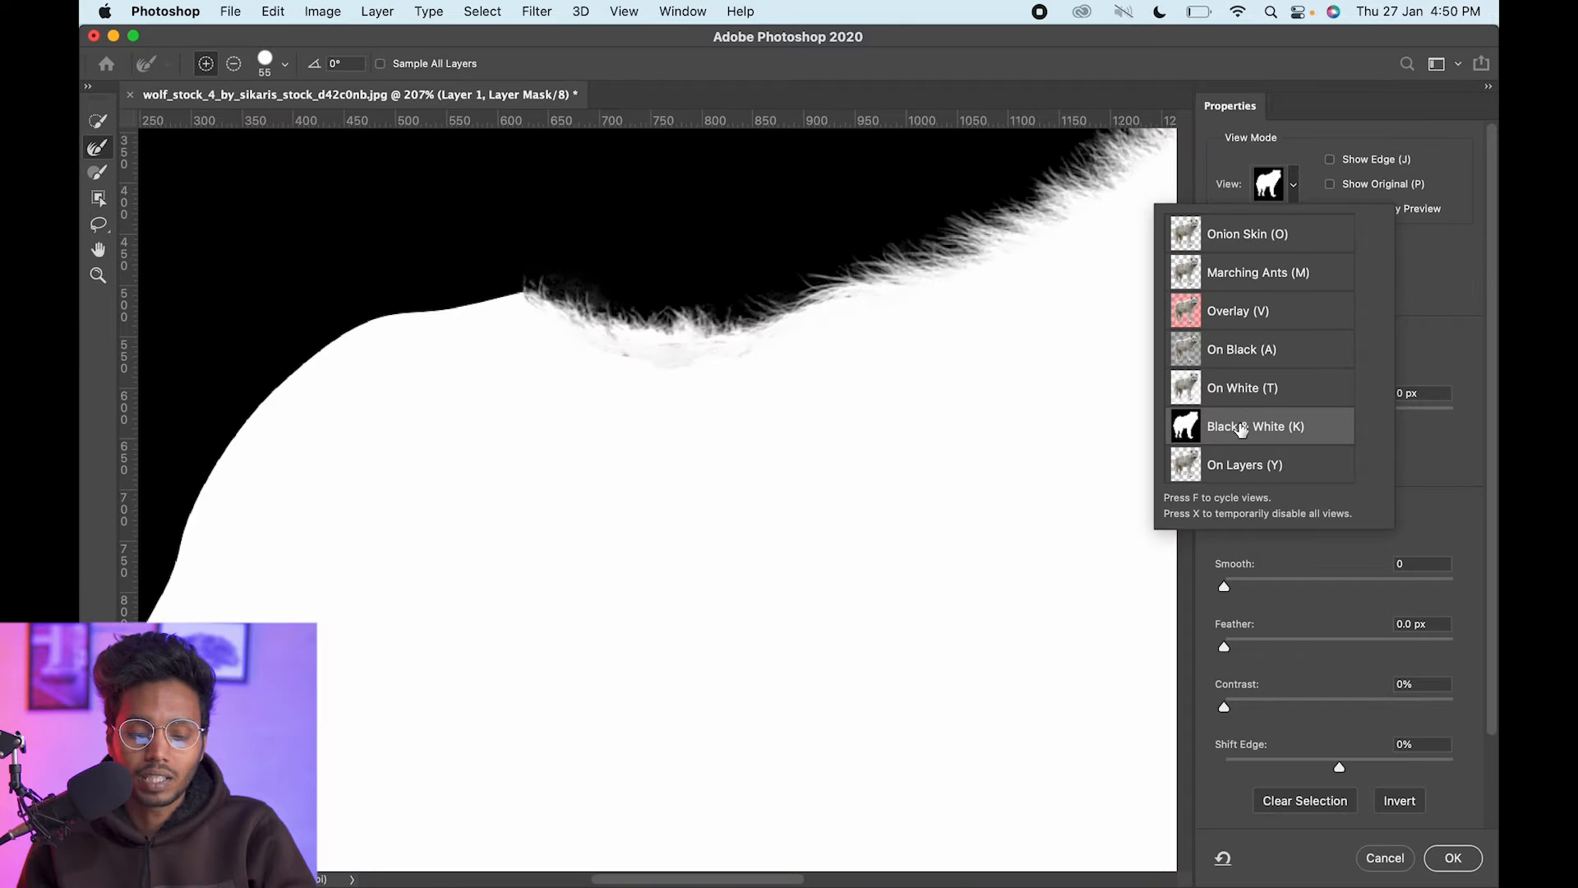
{"action": "left_click", "coordinate": [954, 283]}
{"action": "scroll", "coordinate": [904, 288], "scroll_direction": "right", "scroll_amount": 5}
{"action": "scroll", "coordinate": [904, 287], "scroll_direction": "up", "scroll_amount": 2}
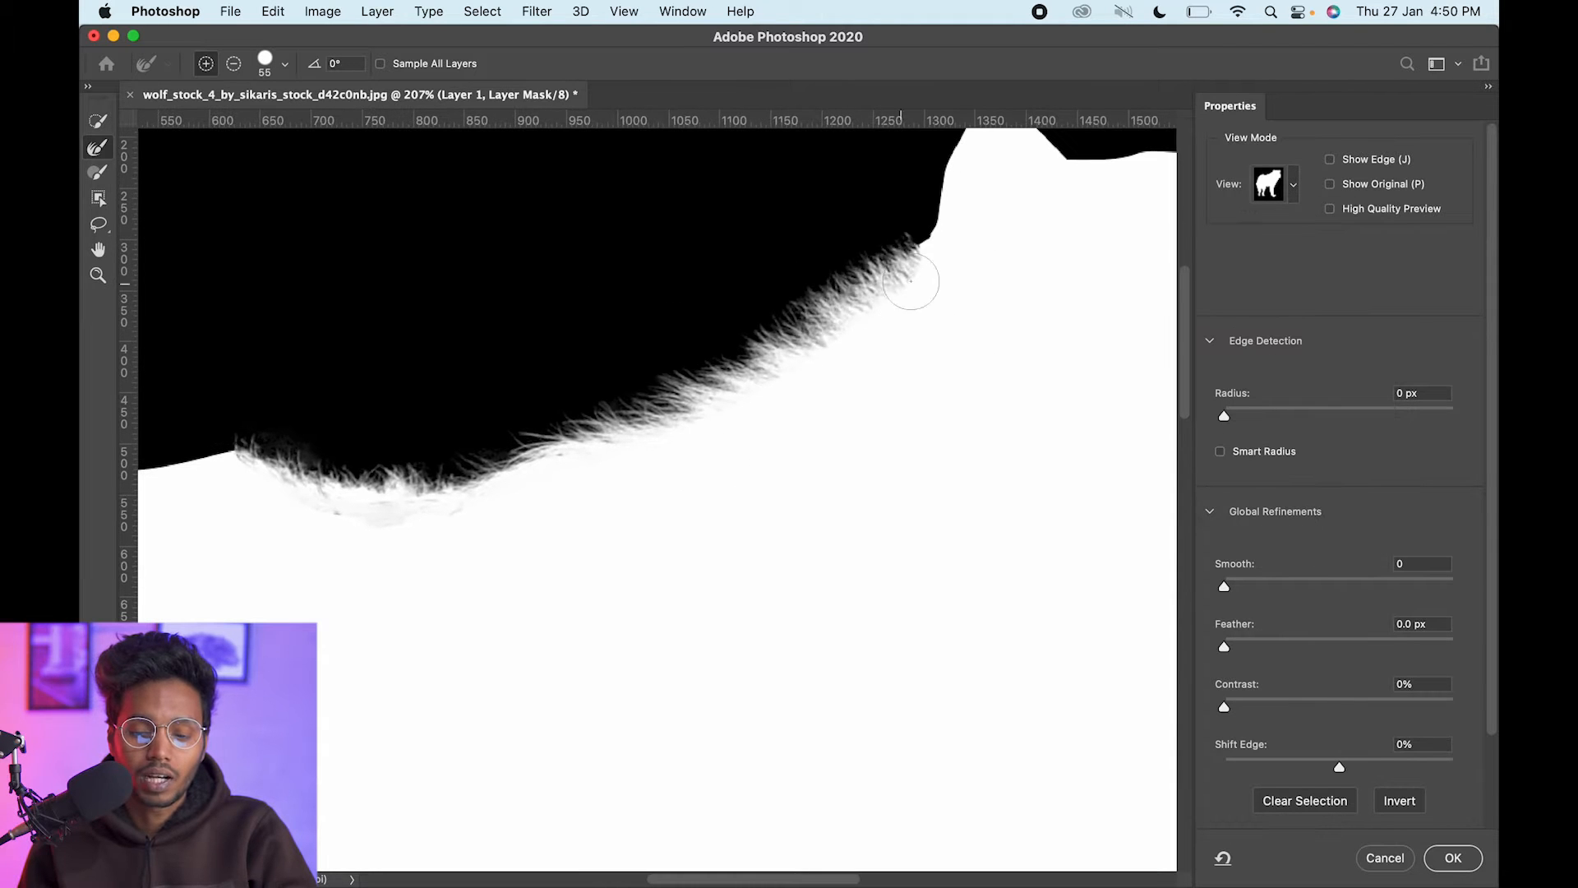
Switch the mask preview back to Overlay and set the overlay opacity to 89%.
{"action": "left_click", "coordinate": [1275, 208]}
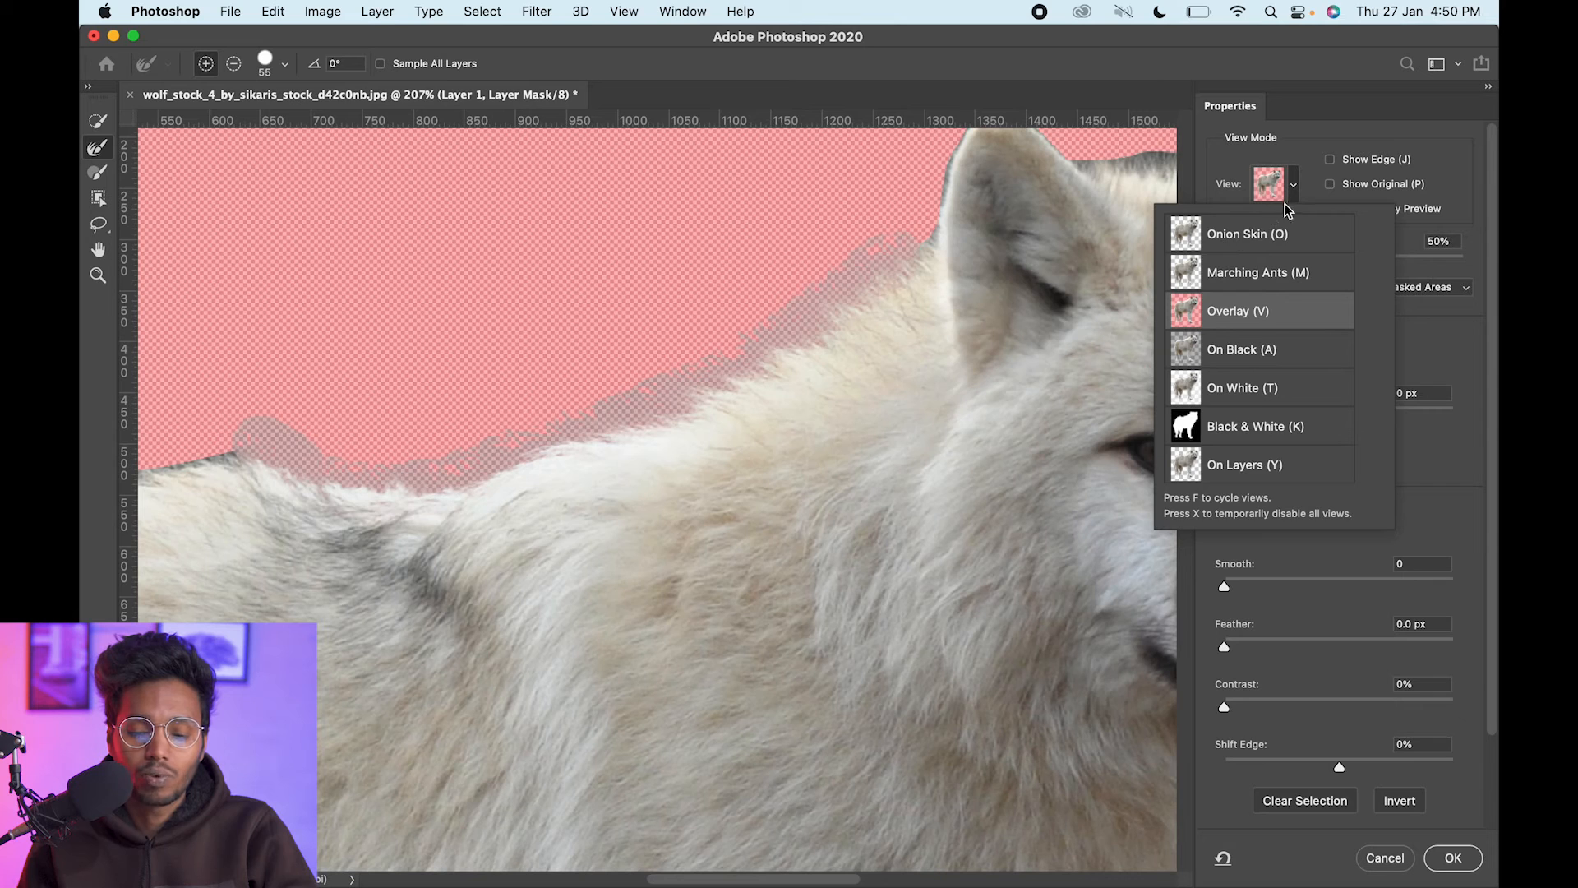
{"action": "left_click", "coordinate": [1284, 198]}
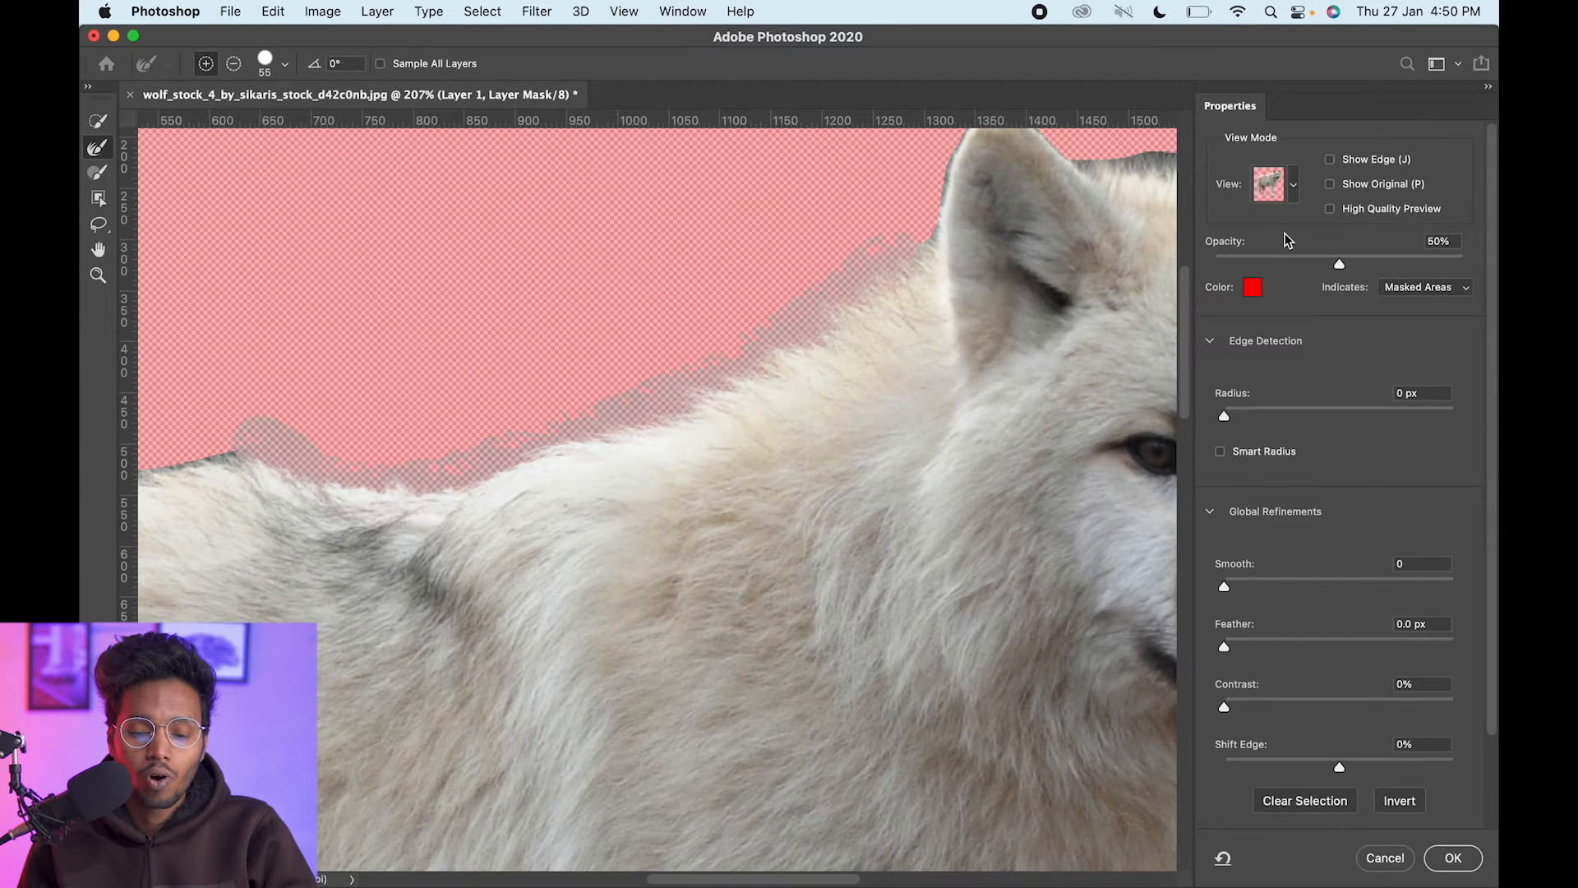
{"action": "left_click_drag", "start_coordinate": [1344, 264], "coordinate": [1440, 268]}
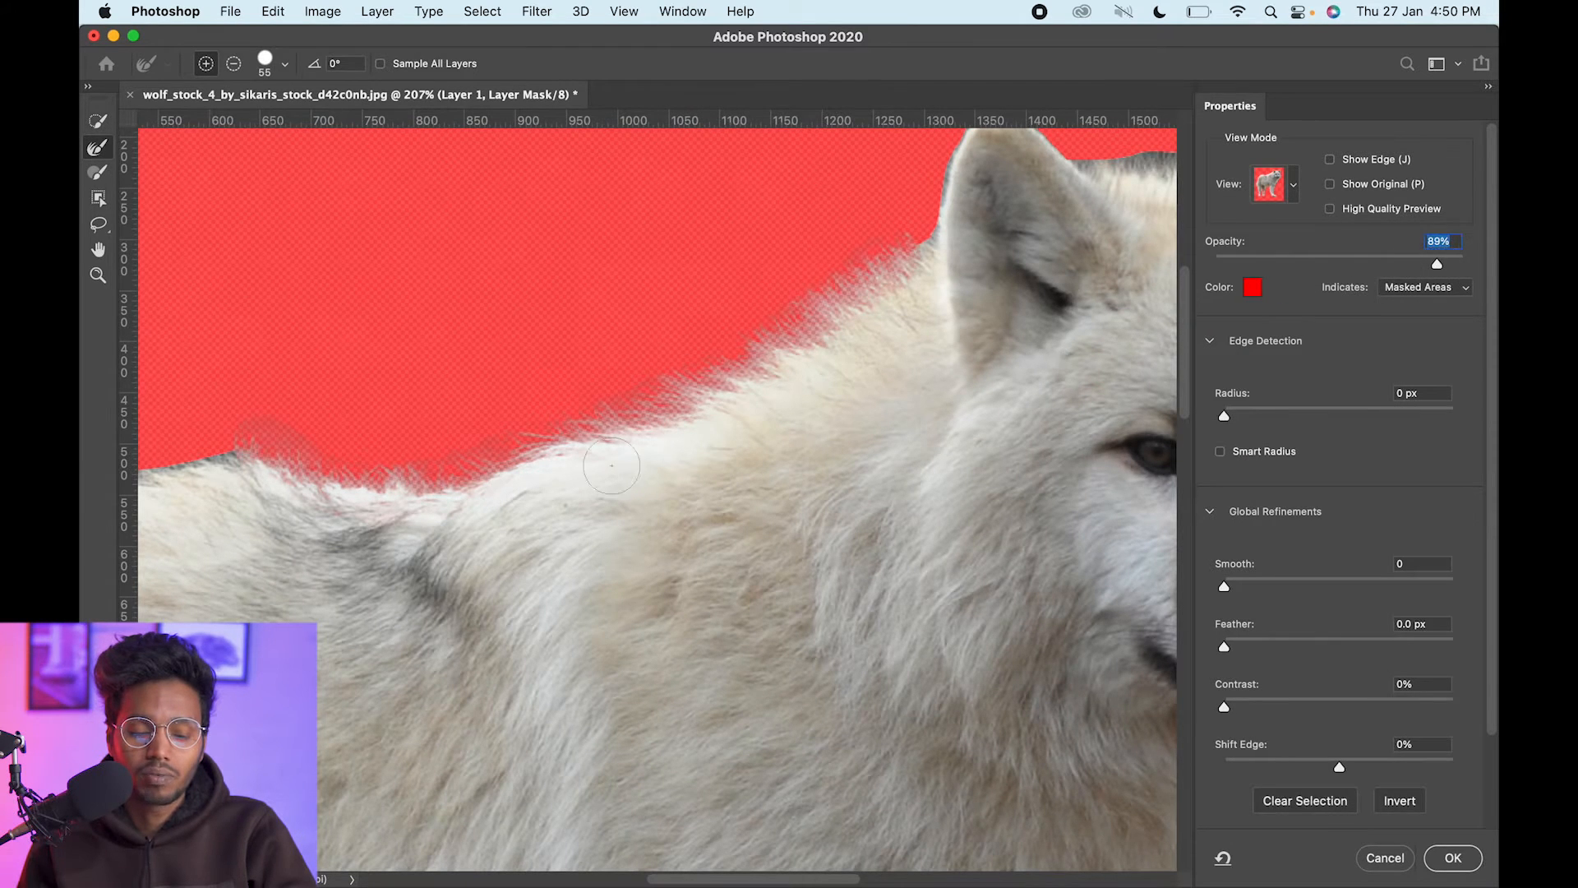
Refine the fur edge over the wolf's rump with the Refine Edge Brush at size 32.
{"action": "left_click_drag", "start_coordinate": [571, 470], "coordinate": [994, 359]}
{"action": "mouse_move", "coordinate": [682, 328]}
{"action": "left_mouse_down", "text": "ctrl+alt"}
{"action": "mouse_move", "coordinate": [410, 411]}
{"action": "mouse_move", "coordinate": [337, 531]}
{"action": "left_mouse_up", "text": "ctrl+alt"}
{"action": "left_click_drag", "start_coordinate": [380, 457], "coordinate": [454, 387]}
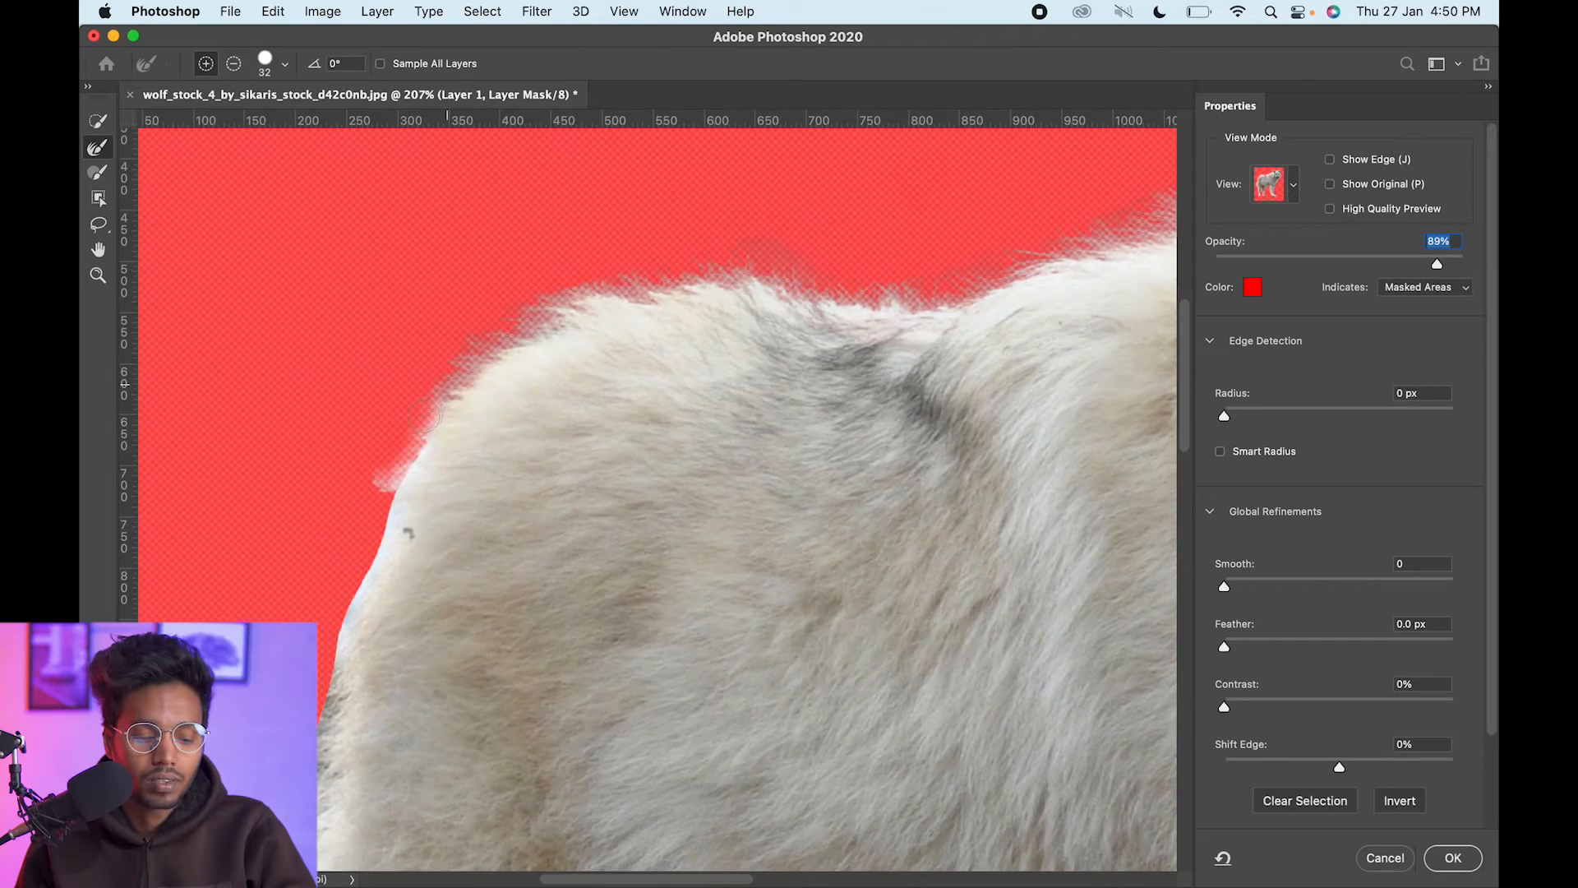
Refine the fur edges down the hindquarters, along the belly and around the legs with the Refine Edge Brush.
{"action": "left_click_drag", "start_coordinate": [408, 532], "coordinate": [659, 190]}
{"action": "mouse_move", "coordinate": [554, 501]}
{"action": "left_mouse_down"}
{"action": "mouse_move", "coordinate": [606, 650]}
{"action": "mouse_move", "coordinate": [731, 246]}
{"action": "left_mouse_up"}
{"action": "left_click_drag", "start_coordinate": [859, 510], "coordinate": [891, 641]}
{"action": "mouse_move", "coordinate": [1027, 645]}
{"action": "left_mouse_down"}
{"action": "mouse_move", "coordinate": [1005, 495]}
{"action": "mouse_move", "coordinate": [1015, 329]}
{"action": "left_mouse_up"}
{"action": "left_click_drag", "start_coordinate": [1015, 272], "coordinate": [776, 561]}
{"action": "left_click_drag", "start_coordinate": [813, 395], "coordinate": [943, 292]}
{"action": "left_click_drag", "start_coordinate": [1135, 329], "coordinate": [896, 262]}
{"action": "mouse_move", "coordinate": [912, 222]}
{"action": "left_mouse_down"}
{"action": "mouse_move", "coordinate": [983, 644]}
{"action": "mouse_move", "coordinate": [575, 312]}
{"action": "left_mouse_up"}
{"action": "left_click_drag", "start_coordinate": [743, 246], "coordinate": [699, 699]}
{"action": "left_click_drag", "start_coordinate": [694, 698], "coordinate": [761, 413]}
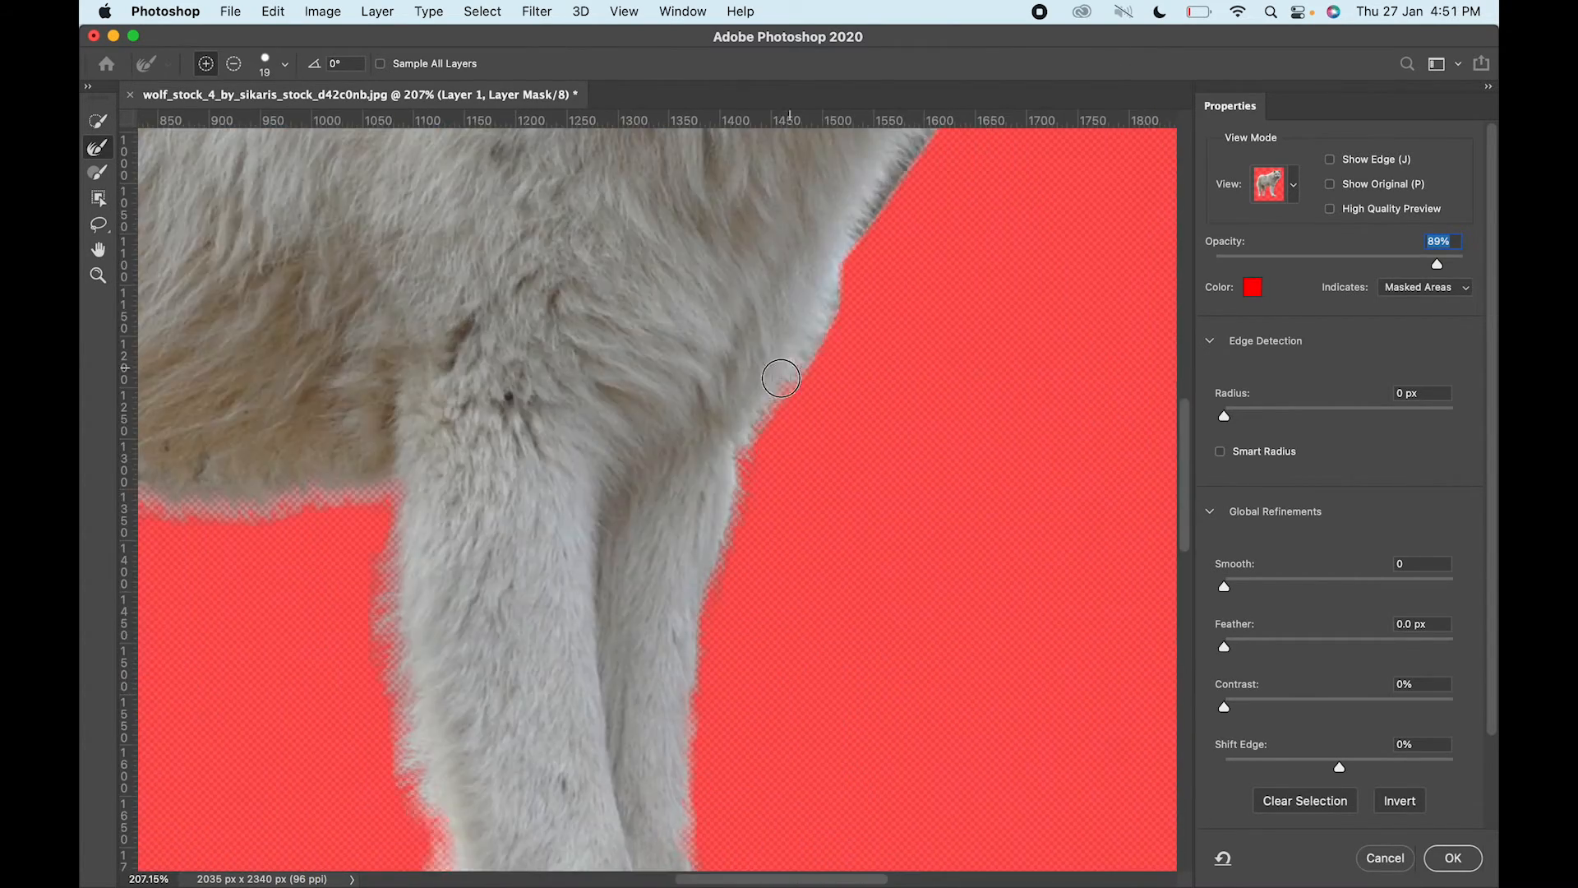
Refine the fur edges along the chest, the side of the face, and the head and ears.
{"action": "left_click_drag", "start_coordinate": [833, 263], "coordinate": [742, 463]}
{"action": "left_click_drag", "start_coordinate": [744, 460], "coordinate": [874, 247]}
{"action": "left_click_drag", "start_coordinate": [920, 189], "coordinate": [794, 345]}
{"action": "mouse_move", "coordinate": [945, 205]}
{"action": "left_mouse_down"}
{"action": "mouse_move", "coordinate": [930, 401]}
{"action": "mouse_move", "coordinate": [945, 189]}
{"action": "left_mouse_up"}
{"action": "left_click_drag", "start_coordinate": [945, 189], "coordinate": [1149, 586]}
{"action": "left_click_drag", "start_coordinate": [1142, 583], "coordinate": [1118, 325]}
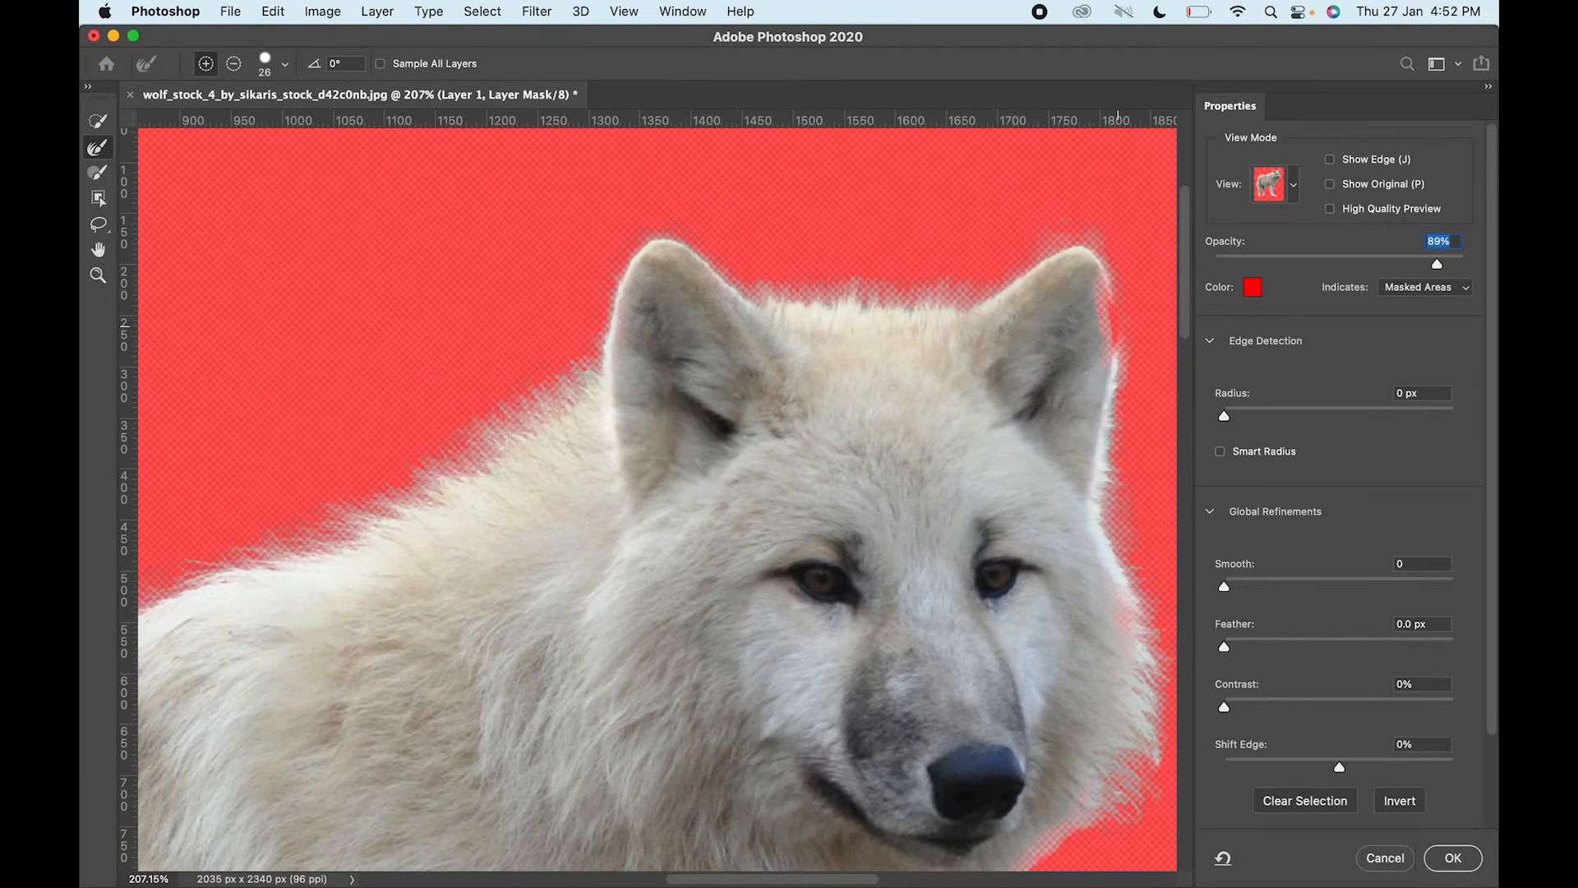
Switch the preview to Black & White and examine the mask edges around the body, belly and legs for grey patches.
{"action": "key", "text": "z"}
{"action": "left_click_drag", "start_coordinate": [735, 308], "coordinate": [789, 311]}
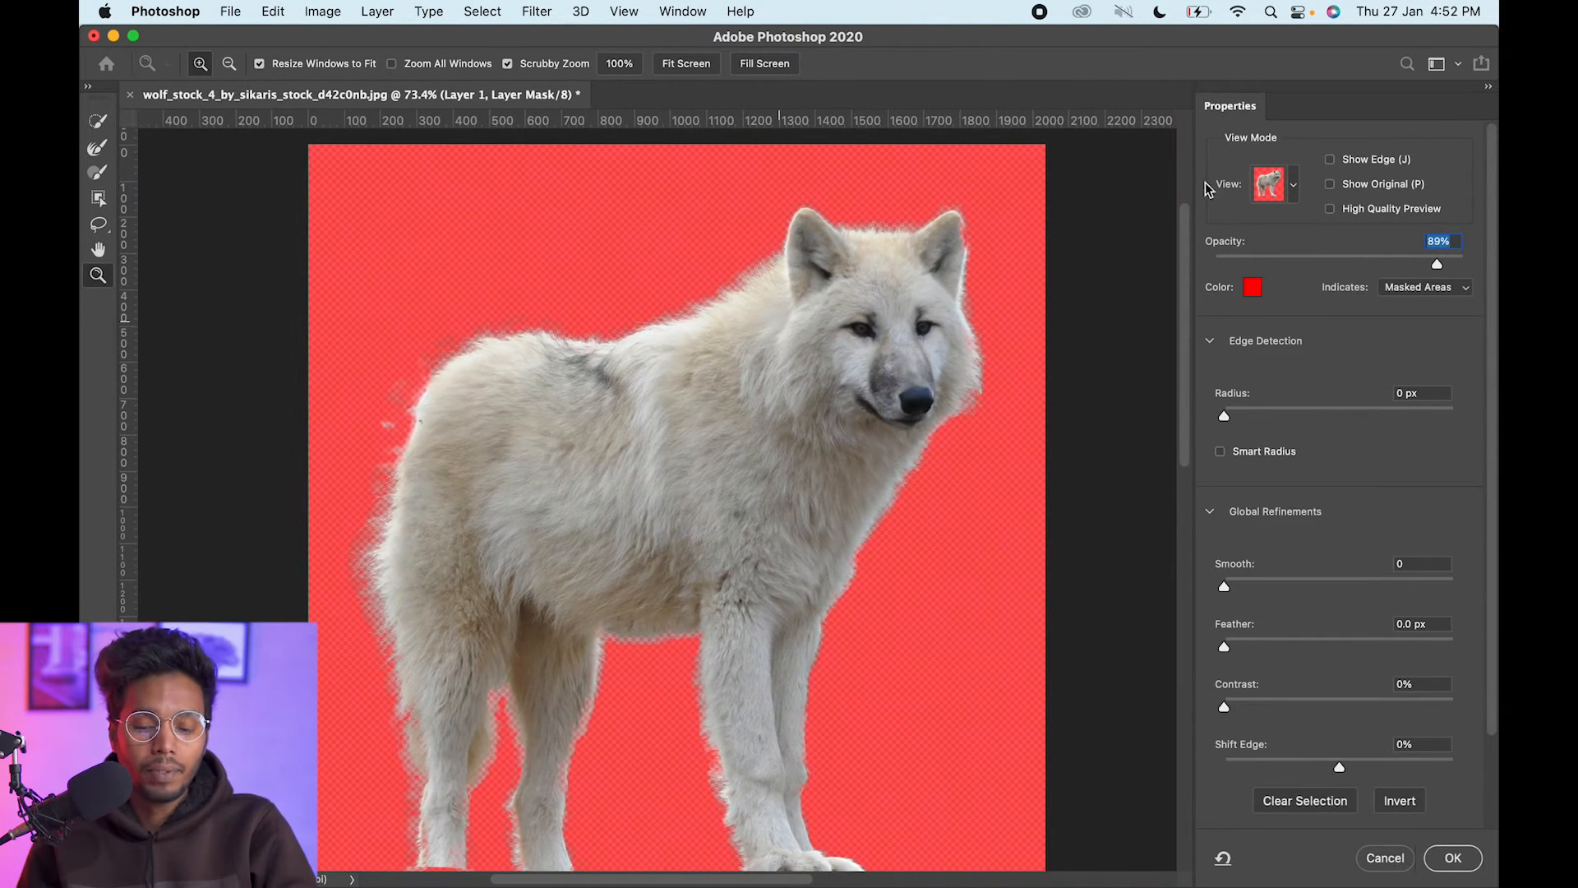
{"action": "left_click", "coordinate": [1292, 191]}
{"action": "left_click", "coordinate": [1260, 435]}
{"action": "left_click_drag", "start_coordinate": [855, 441], "coordinate": [768, 419]}
{"action": "key", "text": "z"}
{"action": "left_click_drag", "start_coordinate": [780, 646], "coordinate": [850, 604]}
{"action": "left_click_drag", "start_coordinate": [721, 584], "coordinate": [808, 457]}
{"action": "key", "text": "z"}
{"action": "left_click_drag", "start_coordinate": [791, 546], "coordinate": [843, 522]}
{"action": "mouse_move", "coordinate": [791, 355]}
{"action": "left_mouse_down"}
{"action": "mouse_move", "coordinate": [824, 490]}
{"action": "mouse_move", "coordinate": [774, 365]}
{"action": "left_mouse_up"}
{"action": "key", "text": "z"}
{"action": "left_click_drag", "start_coordinate": [748, 511], "coordinate": [689, 511]}
{"action": "mouse_move", "coordinate": [624, 333]}
{"action": "left_mouse_down"}
{"action": "mouse_move", "coordinate": [787, 458]}
{"action": "mouse_move", "coordinate": [758, 455]}
{"action": "mouse_move", "coordinate": [764, 468]}
{"action": "mouse_move", "coordinate": [758, 453]}
{"action": "left_mouse_up"}
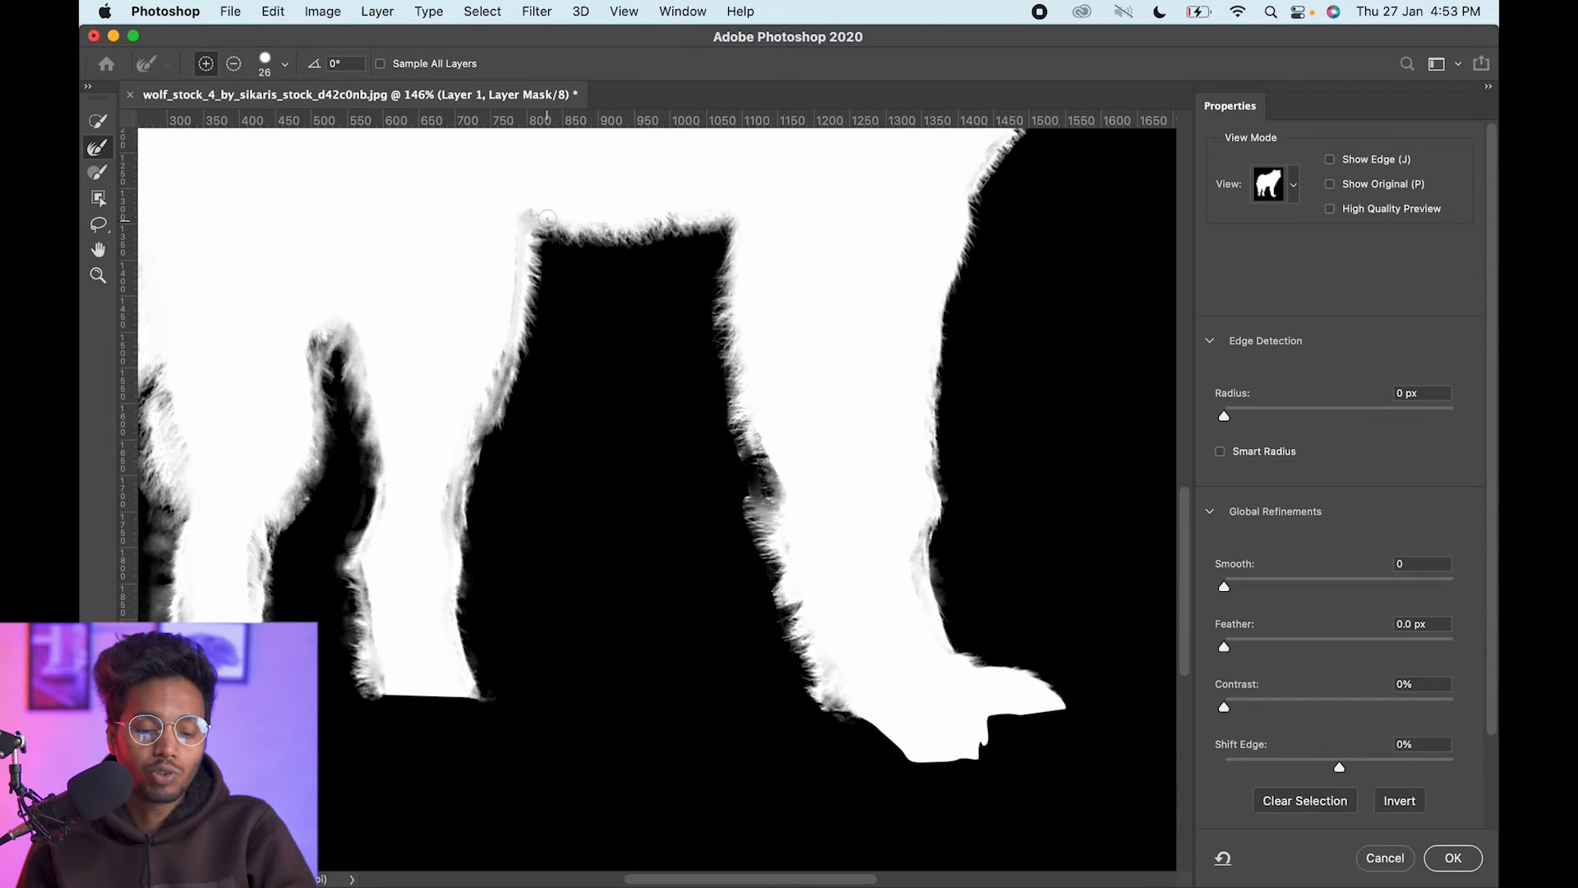
{"action": "key", "text": "z"}
{"action": "left_click_drag", "start_coordinate": [754, 345], "coordinate": [831, 317]}
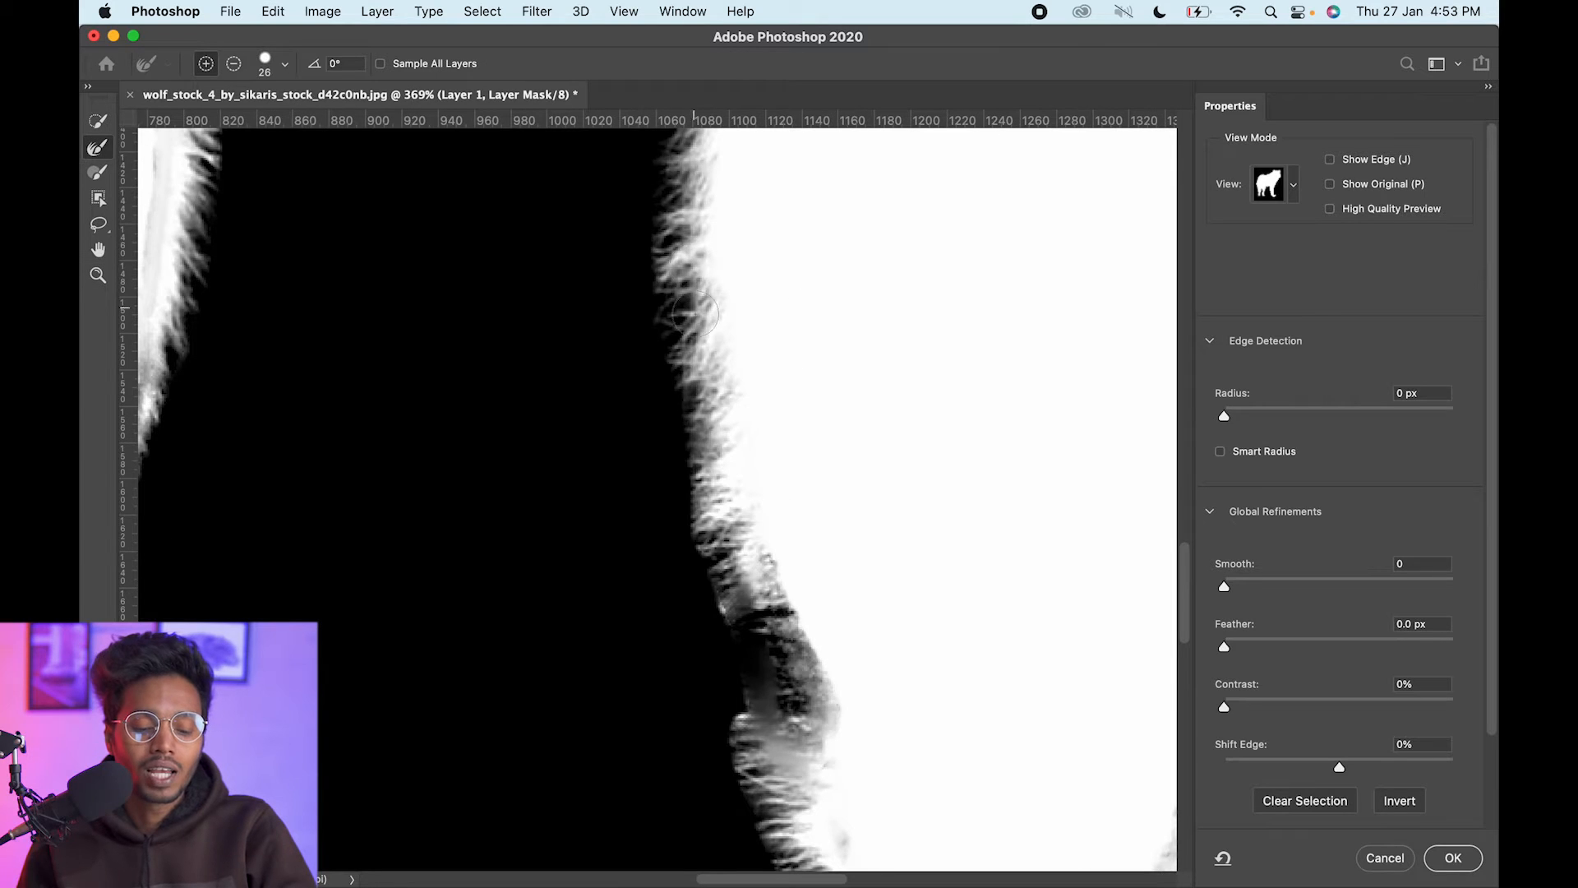
{"action": "key", "text": "z"}
{"action": "left_click_drag", "start_coordinate": [781, 635], "coordinate": [638, 515]}
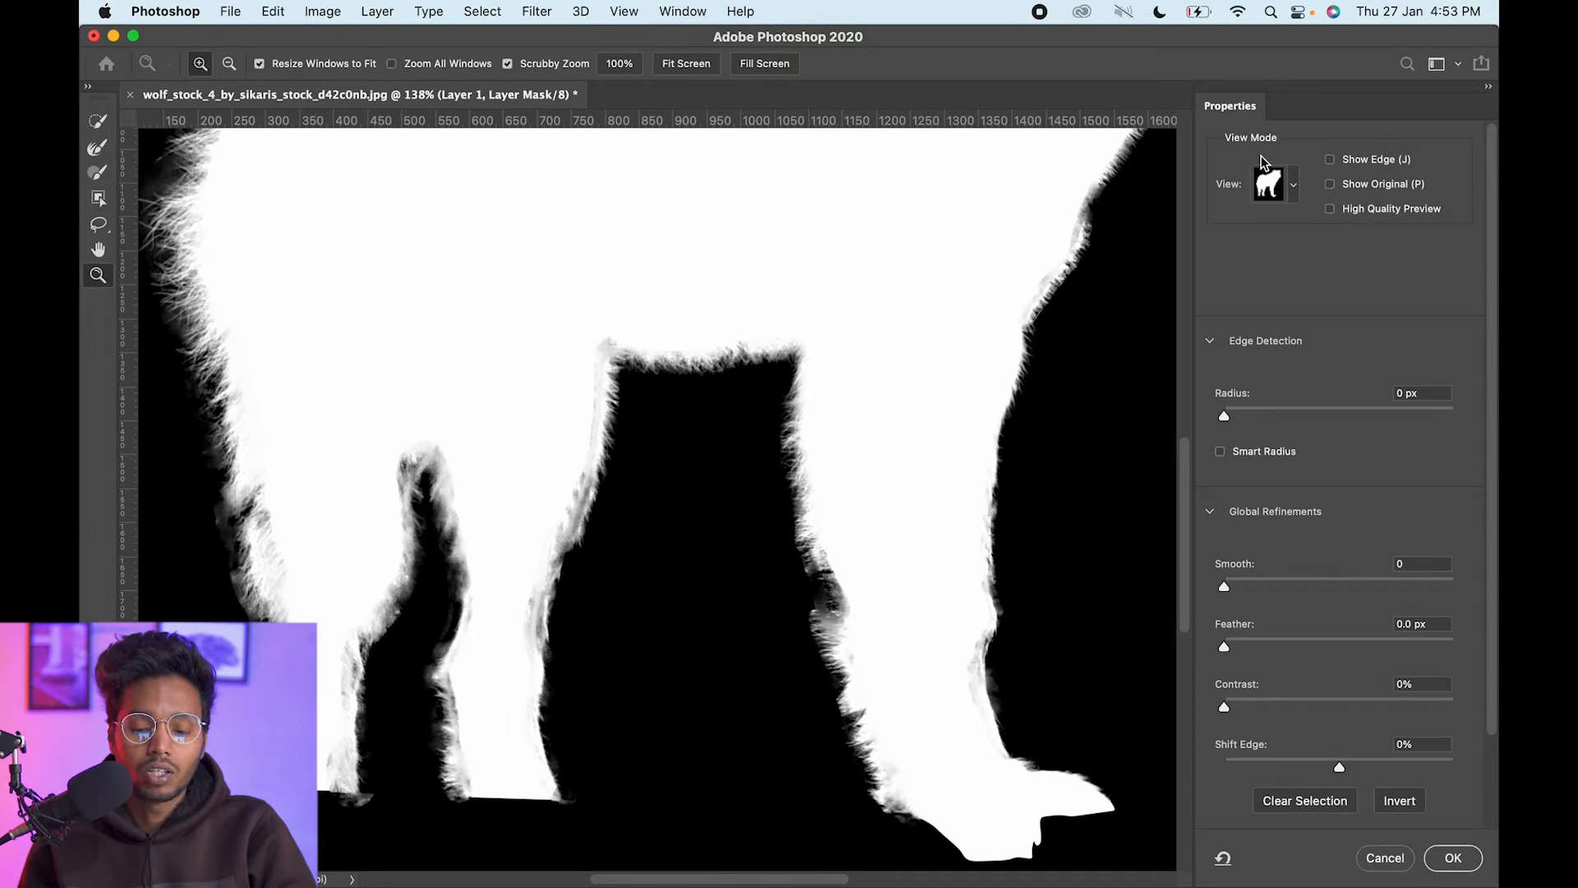
Return the preview to Overlay and apply the refined mask to Layer 1.
{"action": "left_click", "coordinate": [1295, 185]}
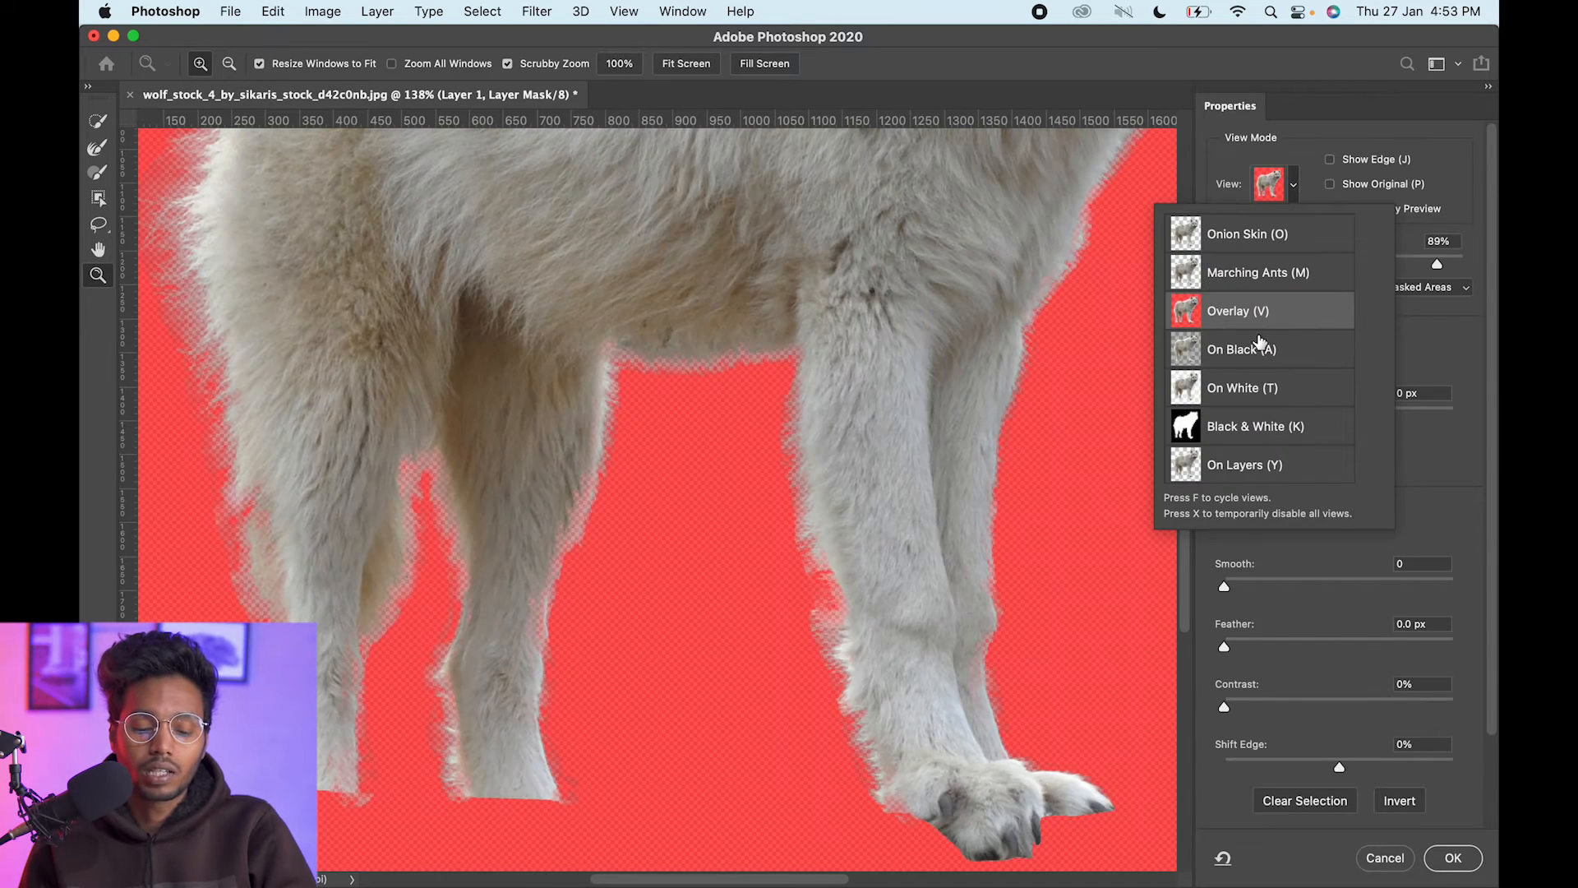
{"action": "left_click", "coordinate": [1233, 310]}
{"action": "key", "text": "super+0"}
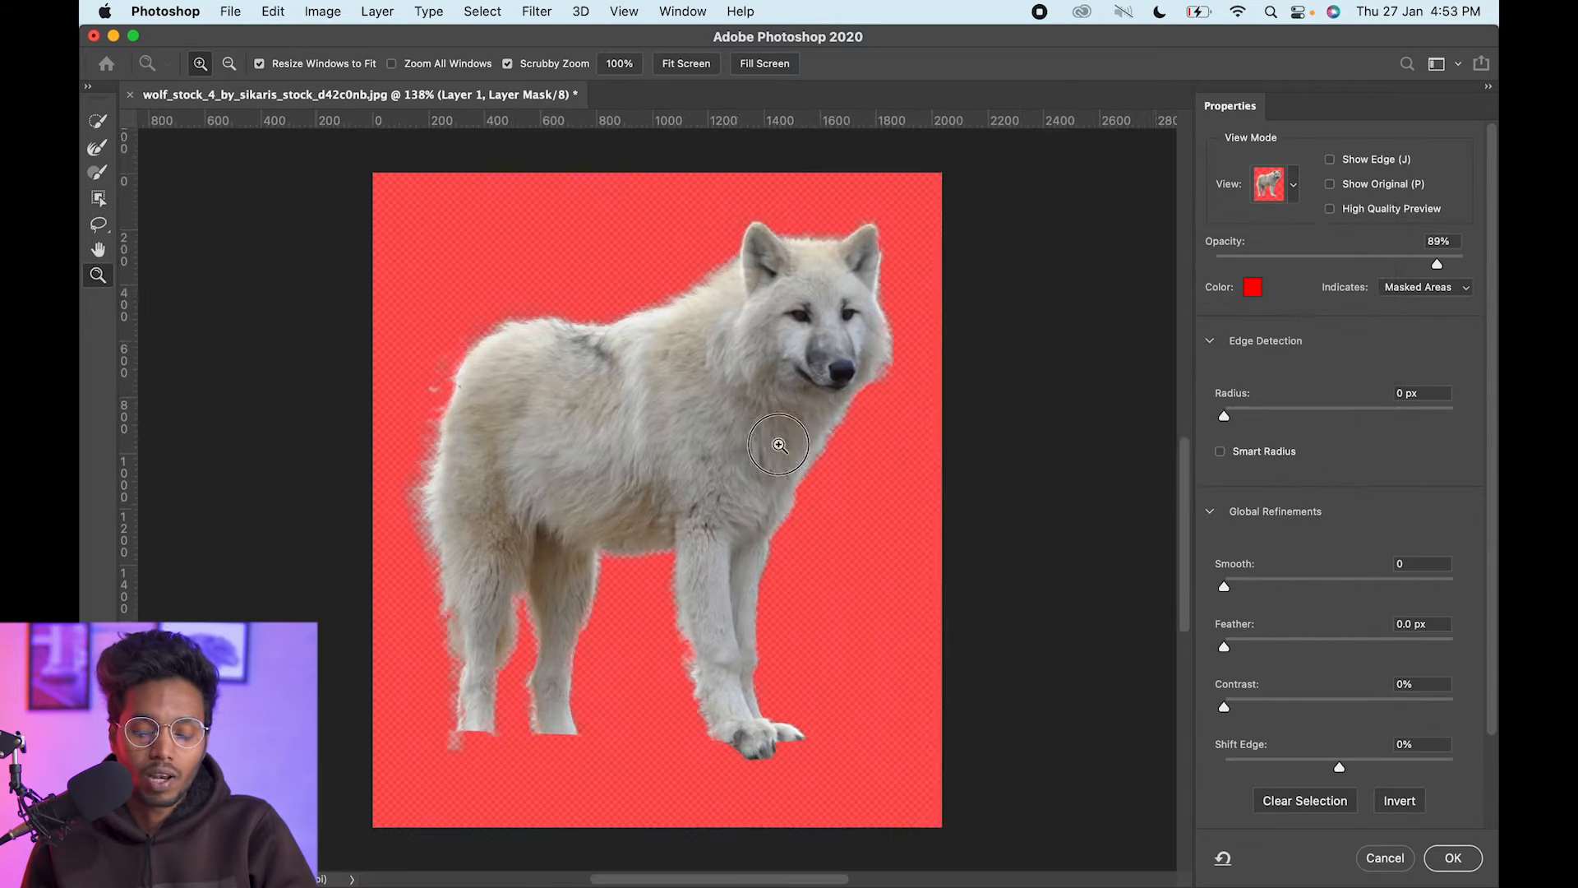
{"action": "left_click", "coordinate": [1457, 865]}
{"action": "mouse_move", "coordinate": [618, 343]}
{"action": "left_mouse_down"}
{"action": "mouse_move", "coordinate": [665, 303]}
{"action": "mouse_move", "coordinate": [598, 351]}
{"action": "left_mouse_up"}
Add a Solid Color fill layer between Background and Layer 1, try red and green, and settle on black (000000).
{"action": "left_click", "coordinate": [1352, 276]}
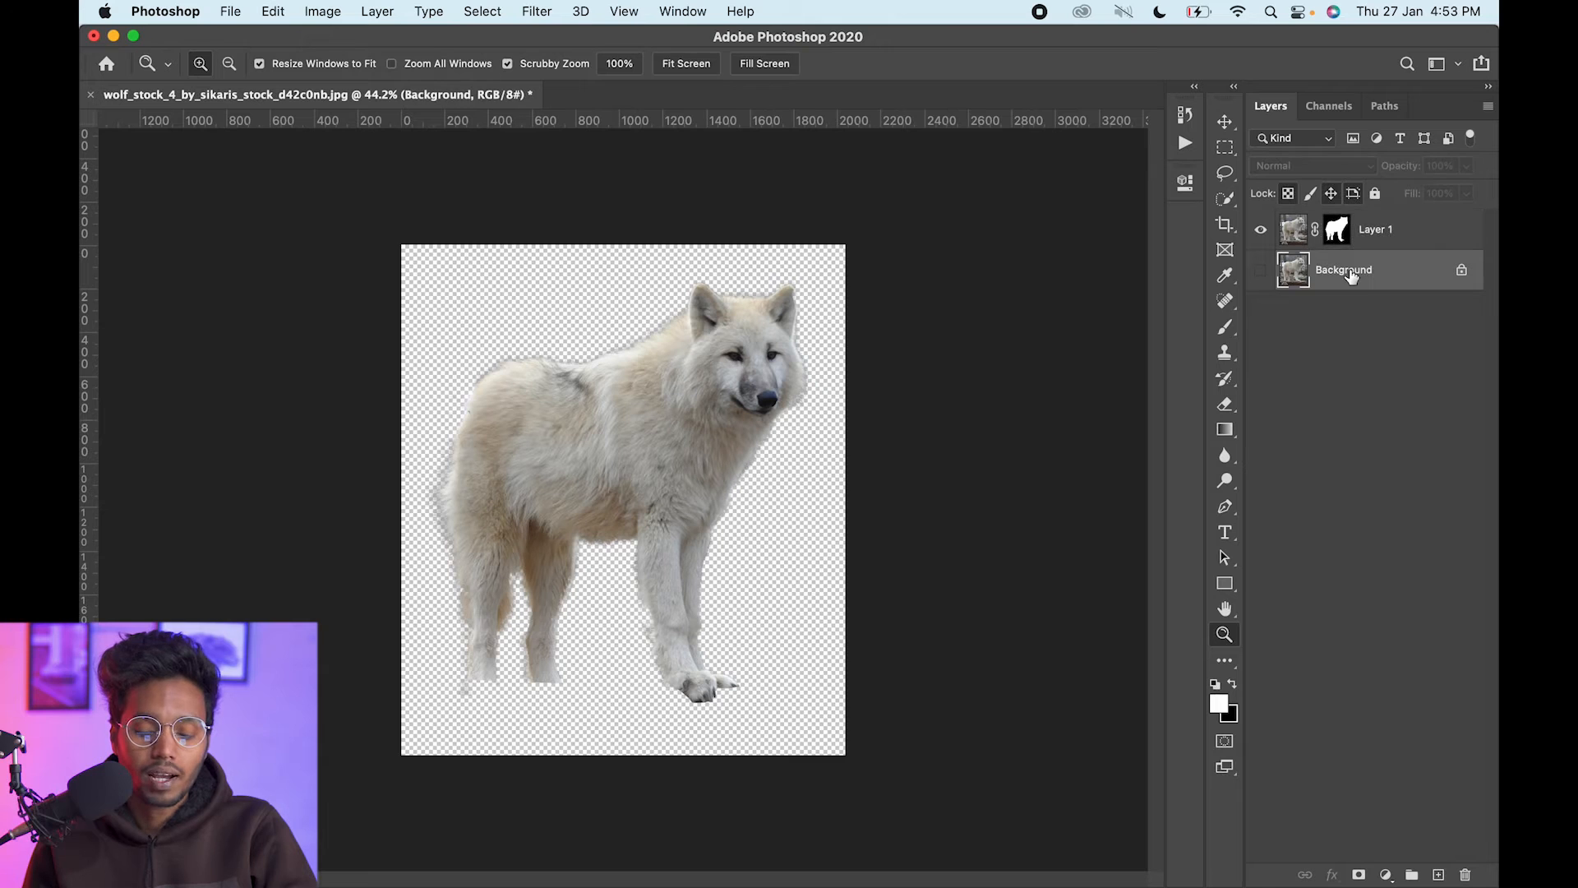
{"action": "left_click", "coordinate": [1386, 874]}
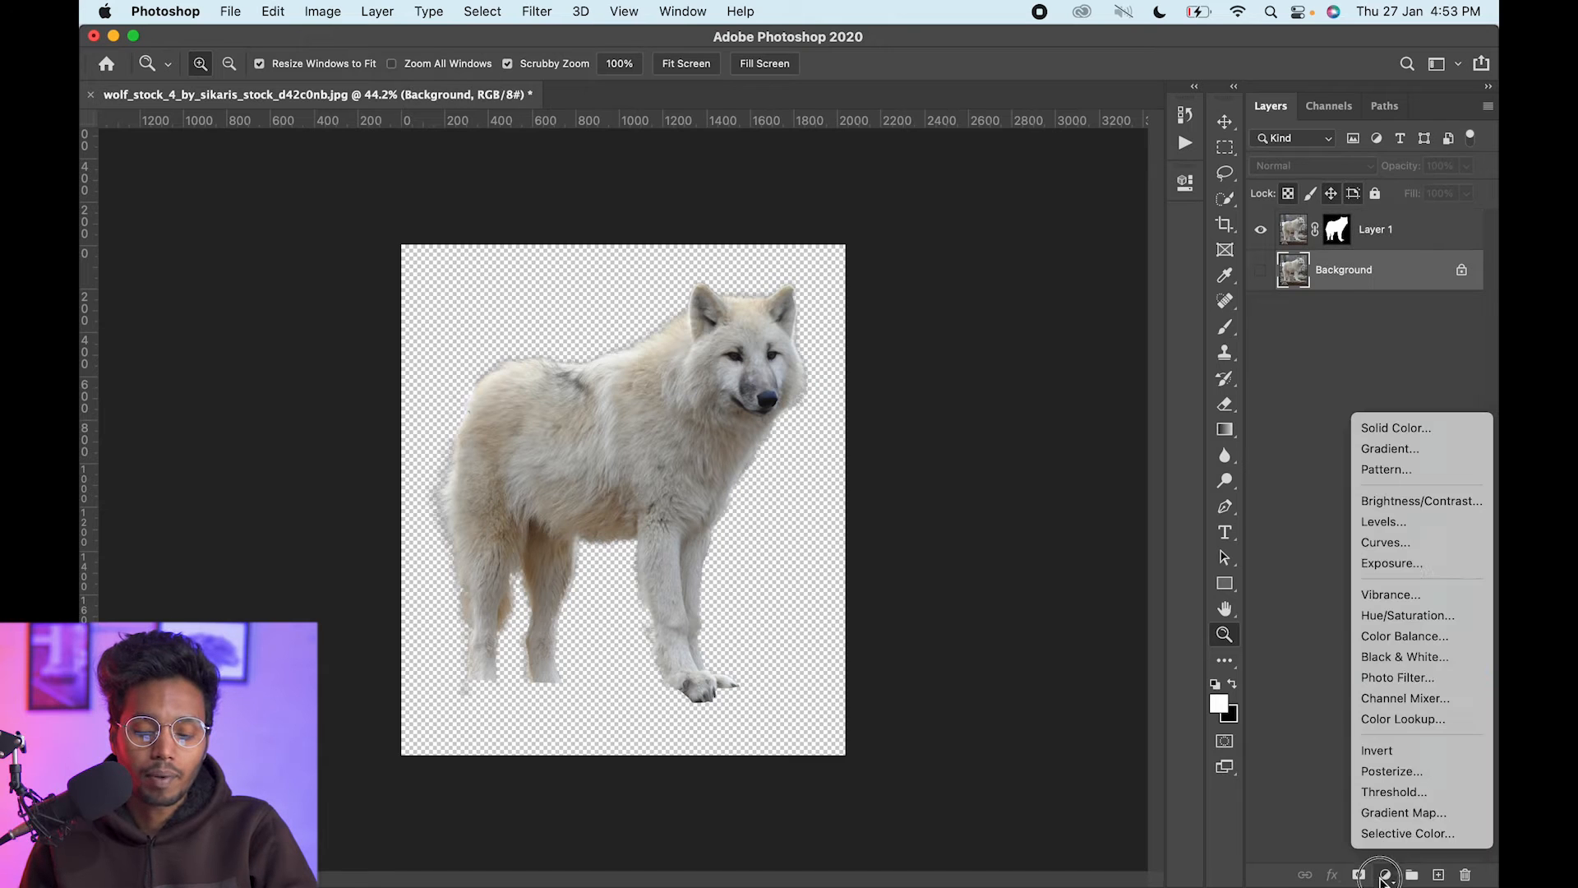
{"action": "left_click", "coordinate": [1415, 429]}
{"action": "left_click_drag", "start_coordinate": [809, 567], "coordinate": [874, 473]}
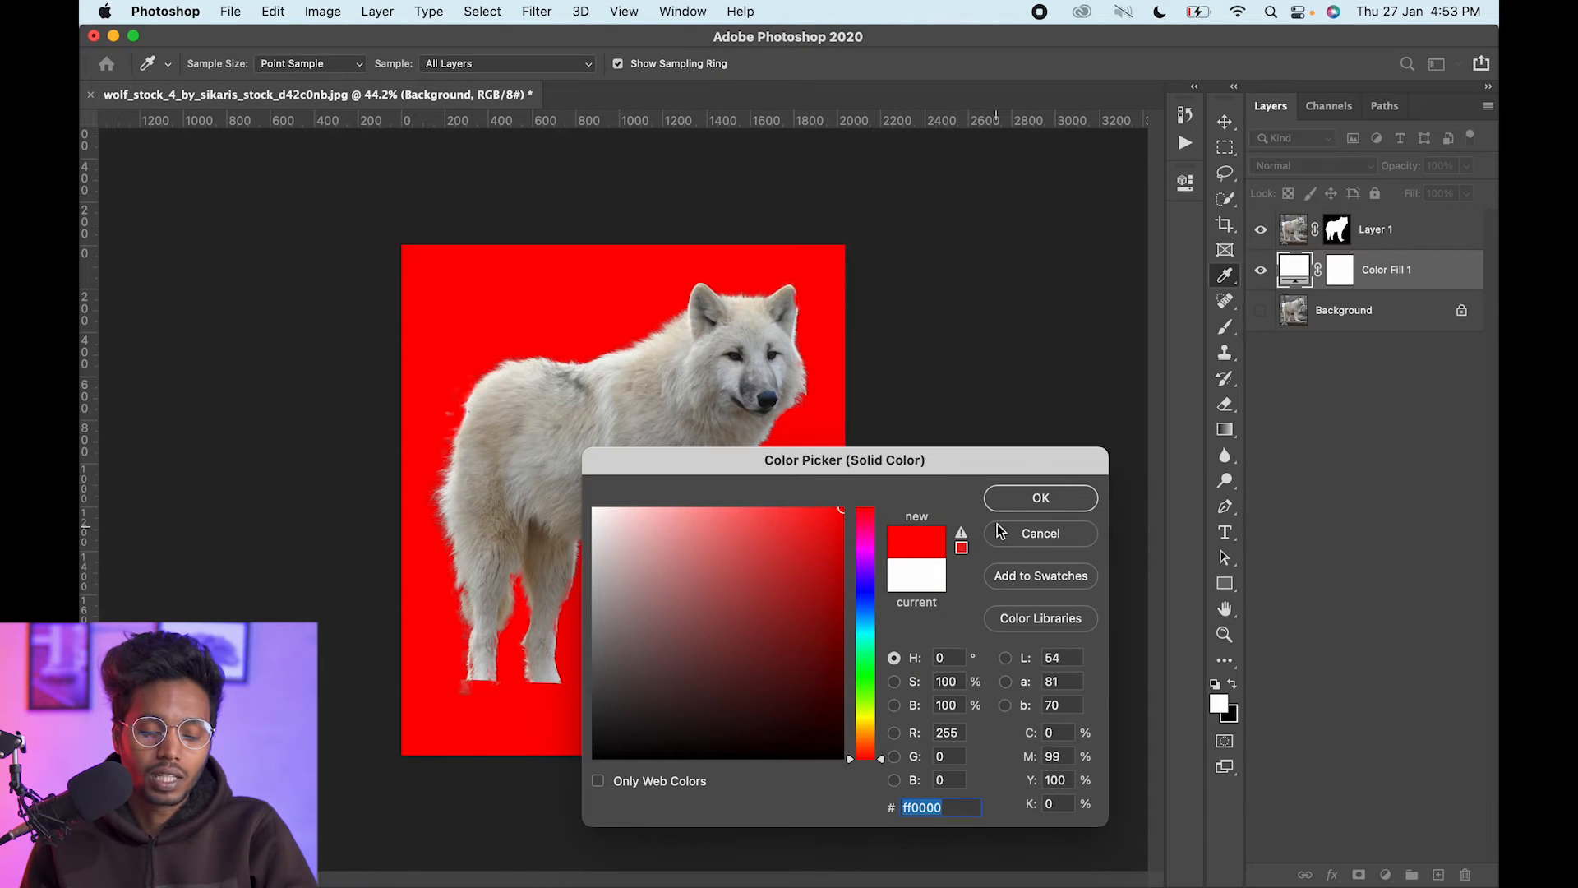
{"action": "left_click_drag", "start_coordinate": [866, 692], "coordinate": [868, 652]}
{"action": "left_click_drag", "start_coordinate": [821, 468], "coordinate": [1092, 355]}
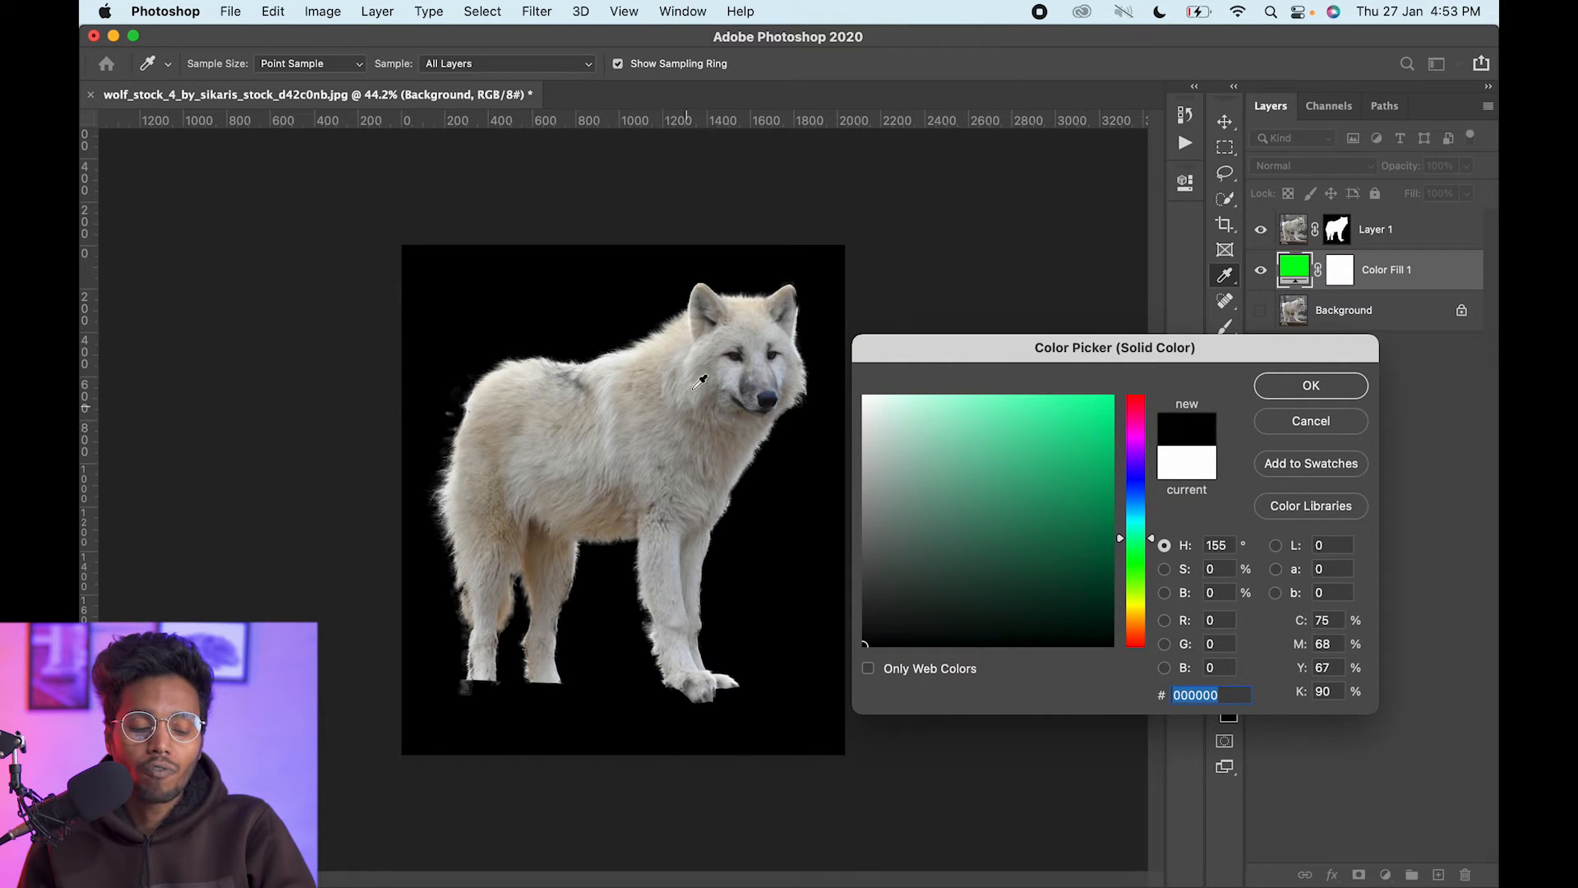
{"action": "left_click", "coordinate": [1293, 388]}
Select Layer 1's mask and paint it white with a soft brush to restore the missing outer edge of the right-hand ear.
{"action": "left_click_drag", "start_coordinate": [762, 328], "coordinate": [955, 559]}
{"action": "left_click_drag", "start_coordinate": [1019, 416], "coordinate": [980, 411]}
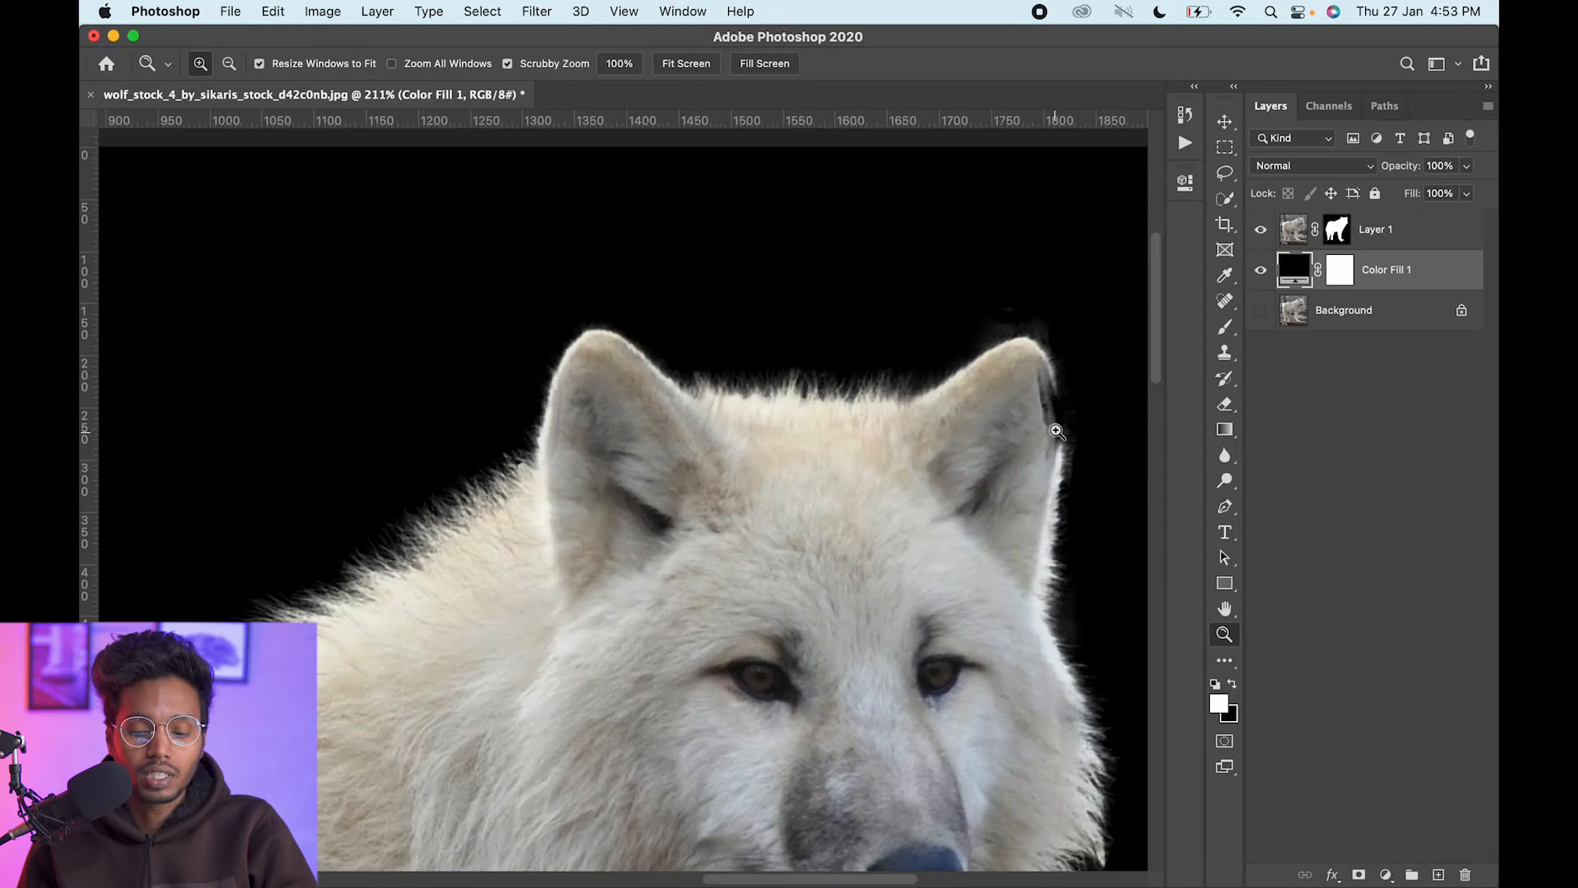
{"action": "left_click", "coordinate": [1337, 230]}
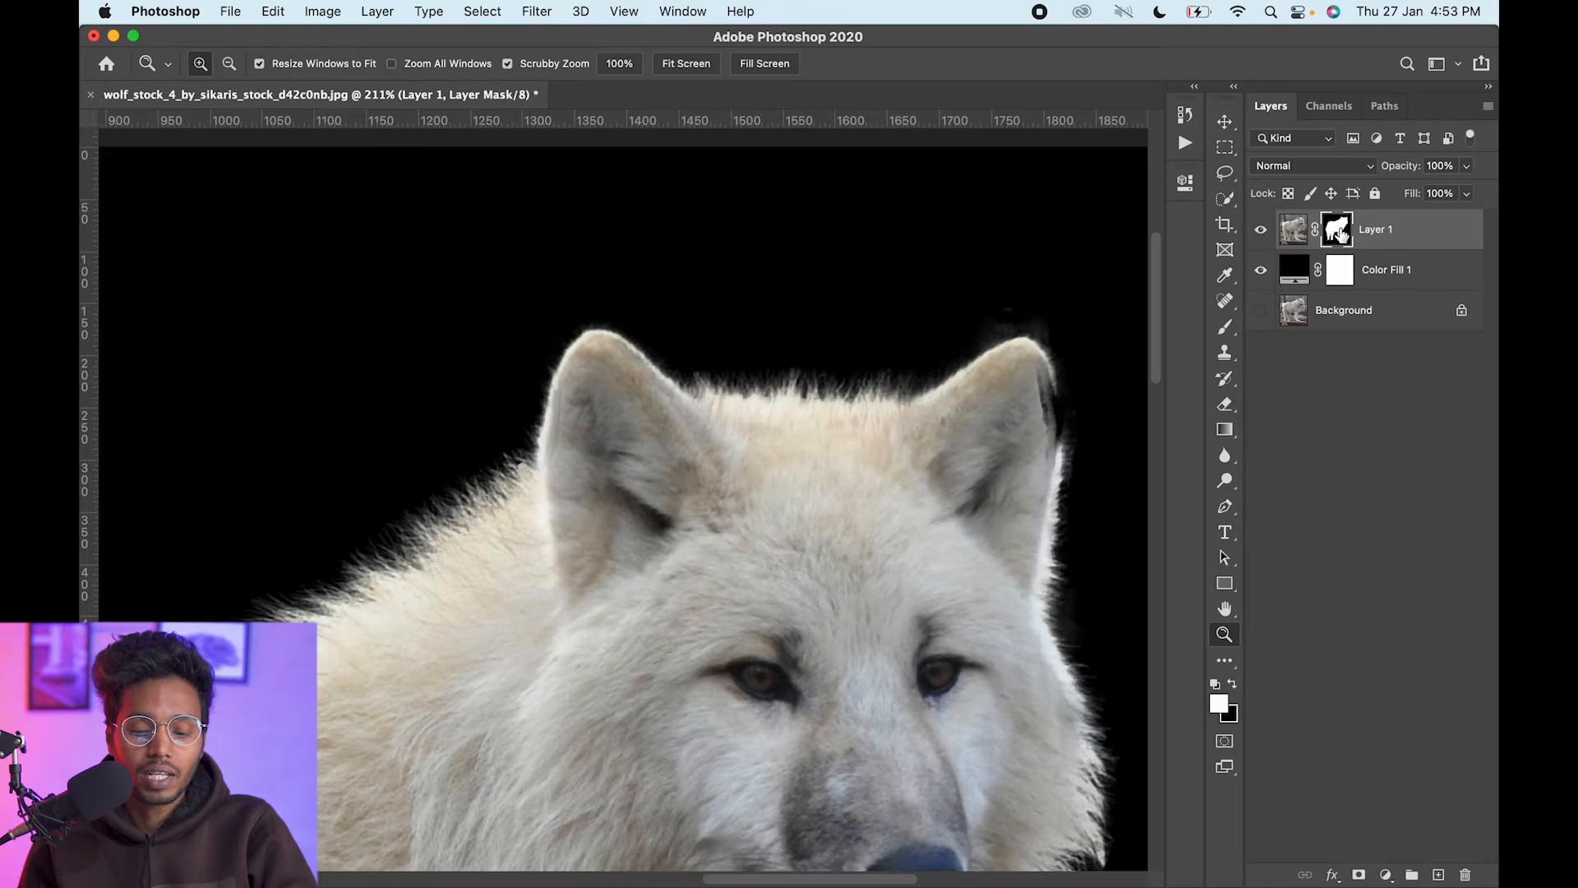
{"action": "left_click", "coordinate": [1225, 328]}
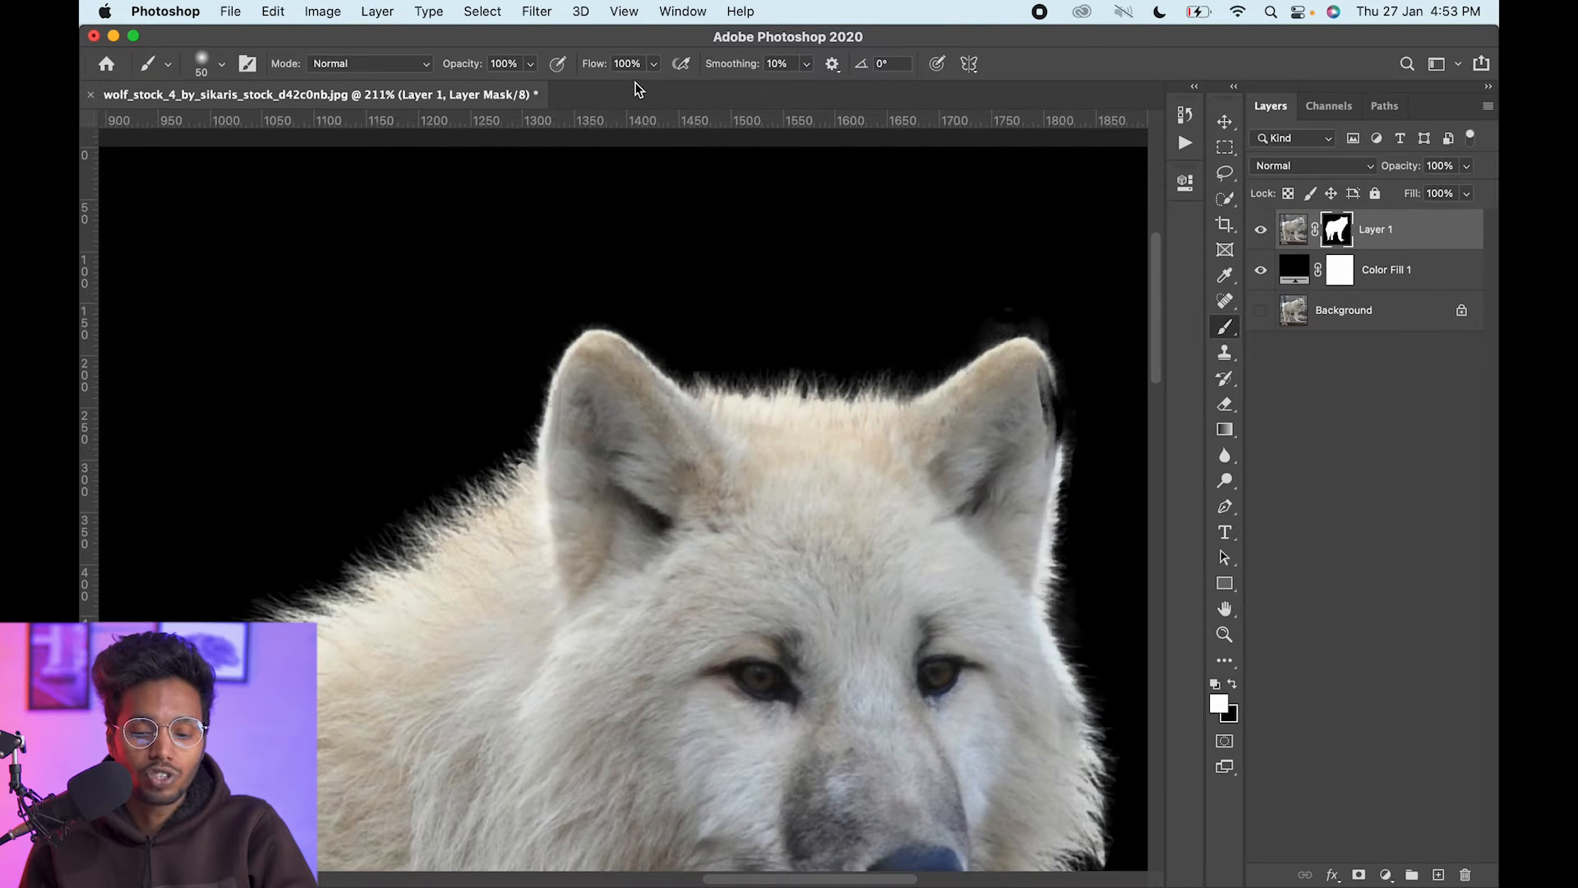
{"action": "left_click_drag", "start_coordinate": [870, 265], "coordinate": [493, 296]}
{"action": "key", "text": "z"}
{"action": "left_click", "coordinate": [676, 424]}
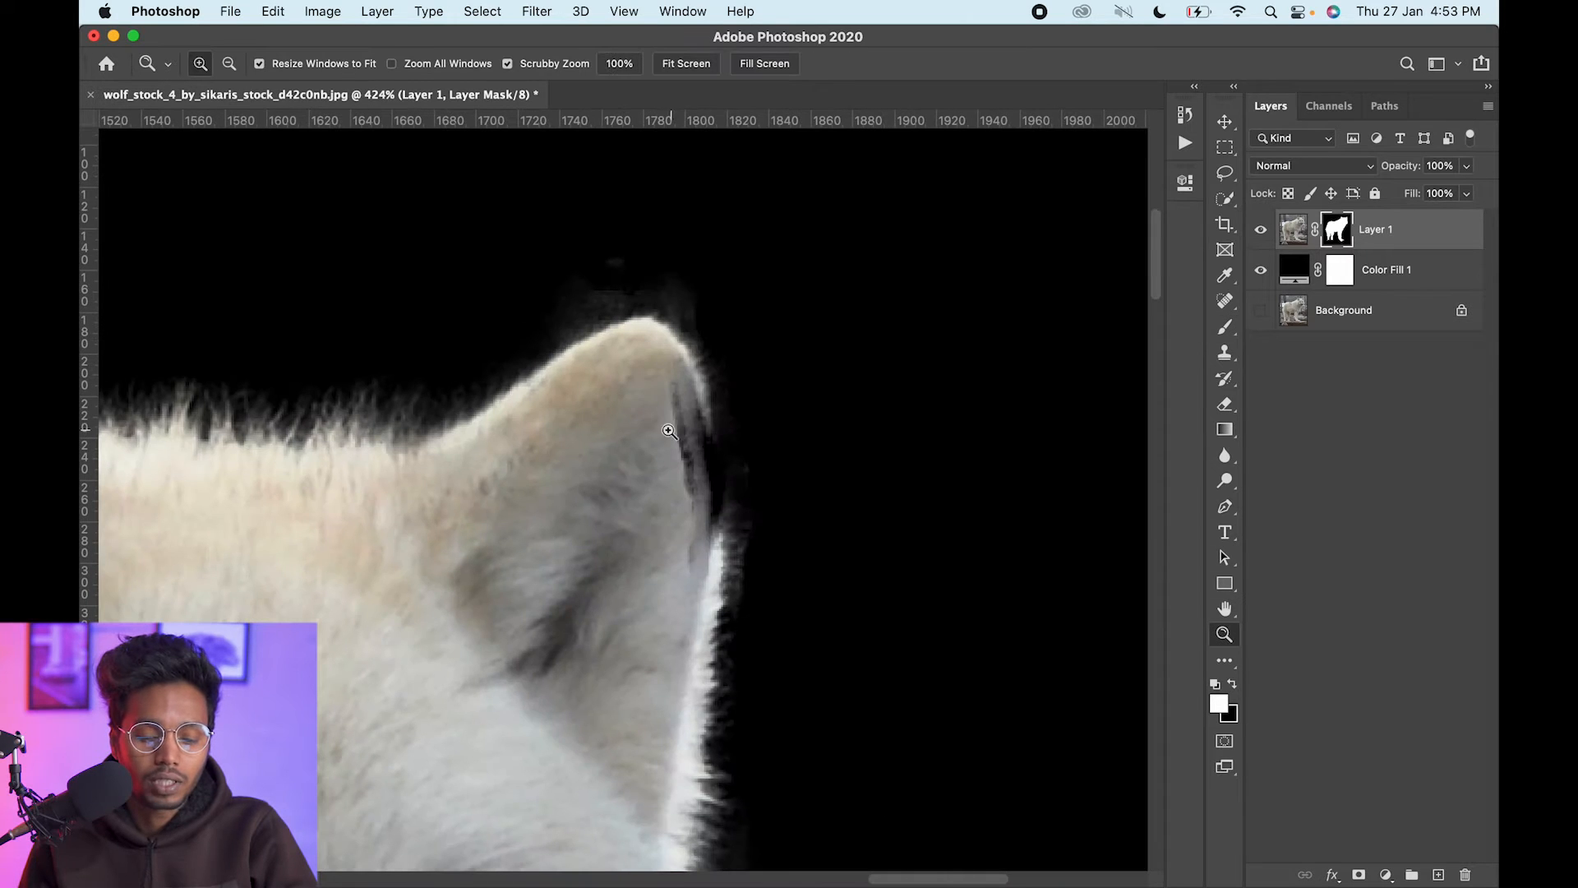
{"action": "key", "text": "b"}
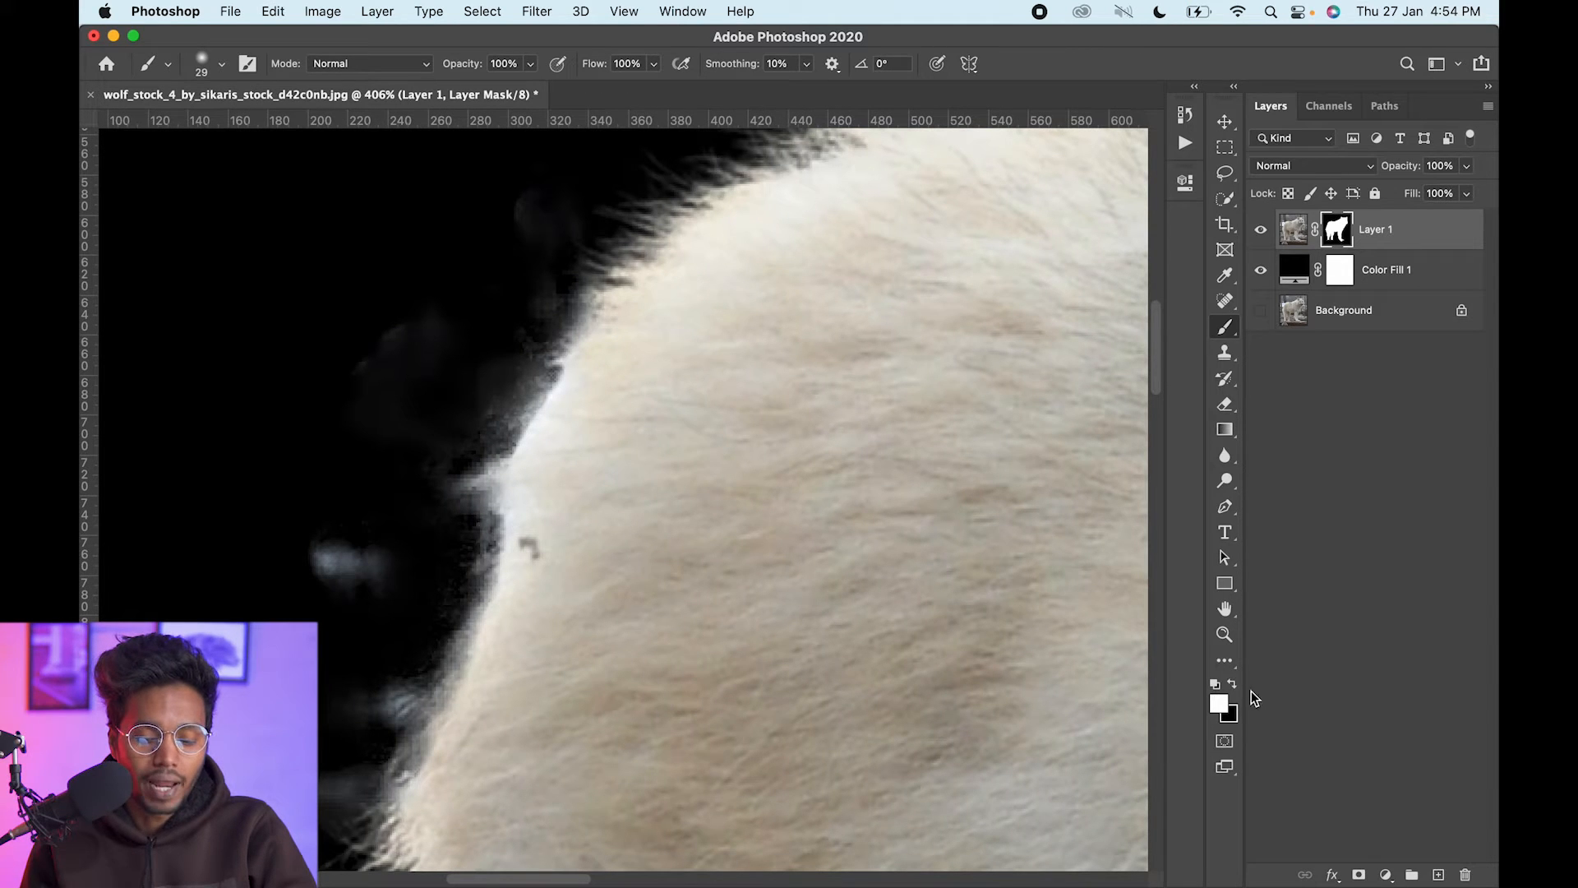
Paint black on the mask with a 29 px soft brush to remove leftover background behind the rump and below the hind leg.
{"action": "mouse_move", "coordinate": [282, 585]}
{"action": "left_mouse_down"}
{"action": "mouse_move", "coordinate": [332, 584]}
{"action": "mouse_move", "coordinate": [381, 575]}
{"action": "mouse_move", "coordinate": [359, 401]}
{"action": "mouse_move", "coordinate": [427, 298]}
{"action": "mouse_move", "coordinate": [492, 245]}
{"action": "left_mouse_up"}
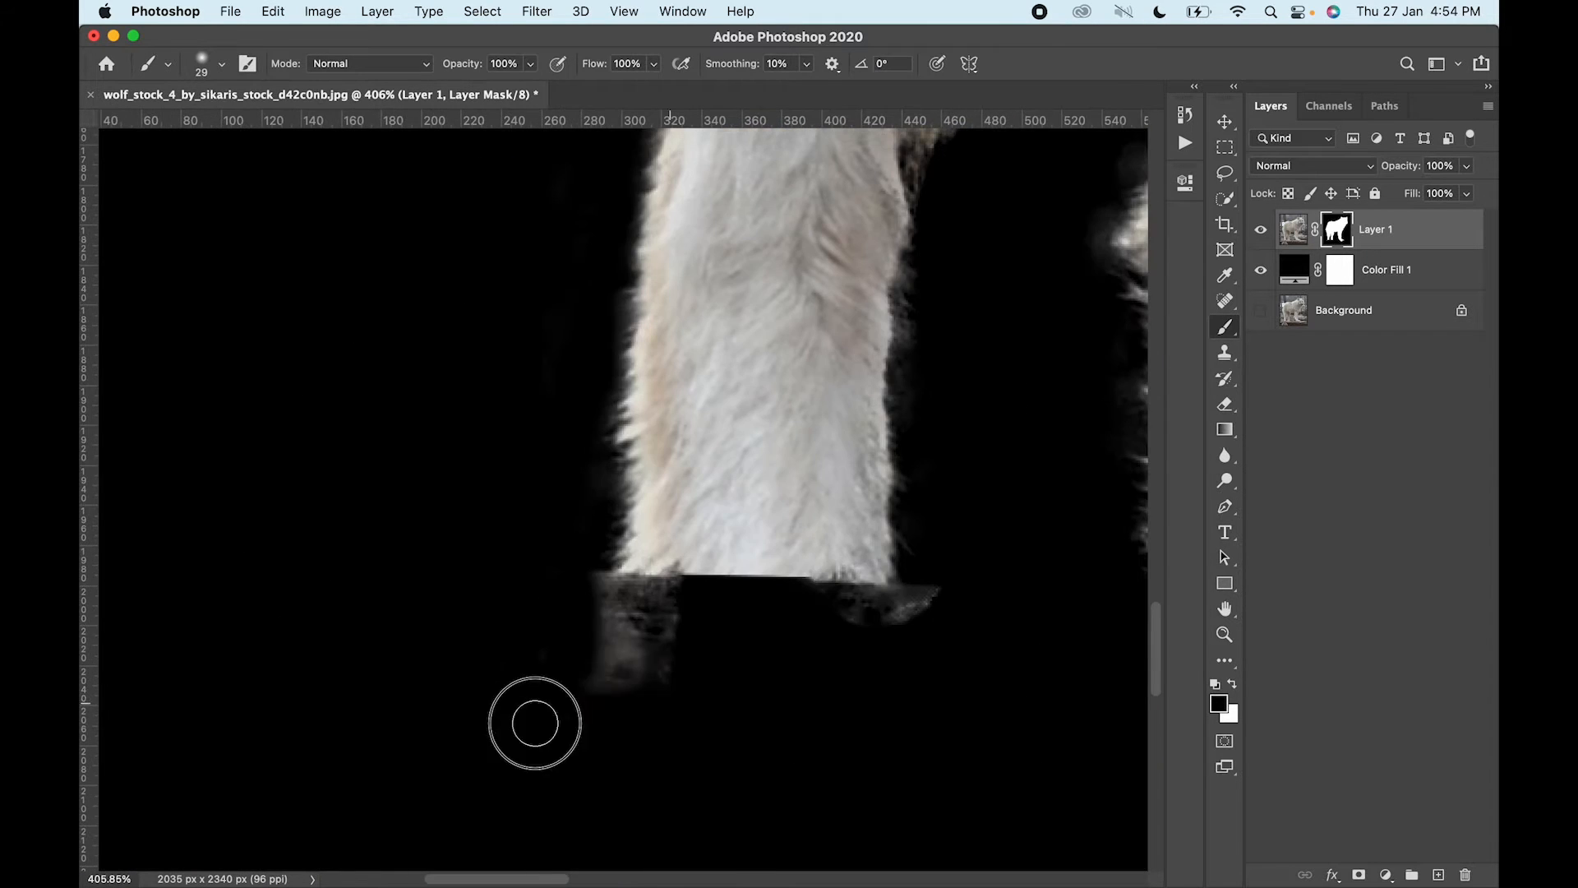
{"action": "left_click_drag", "start_coordinate": [535, 722], "coordinate": [904, 588]}
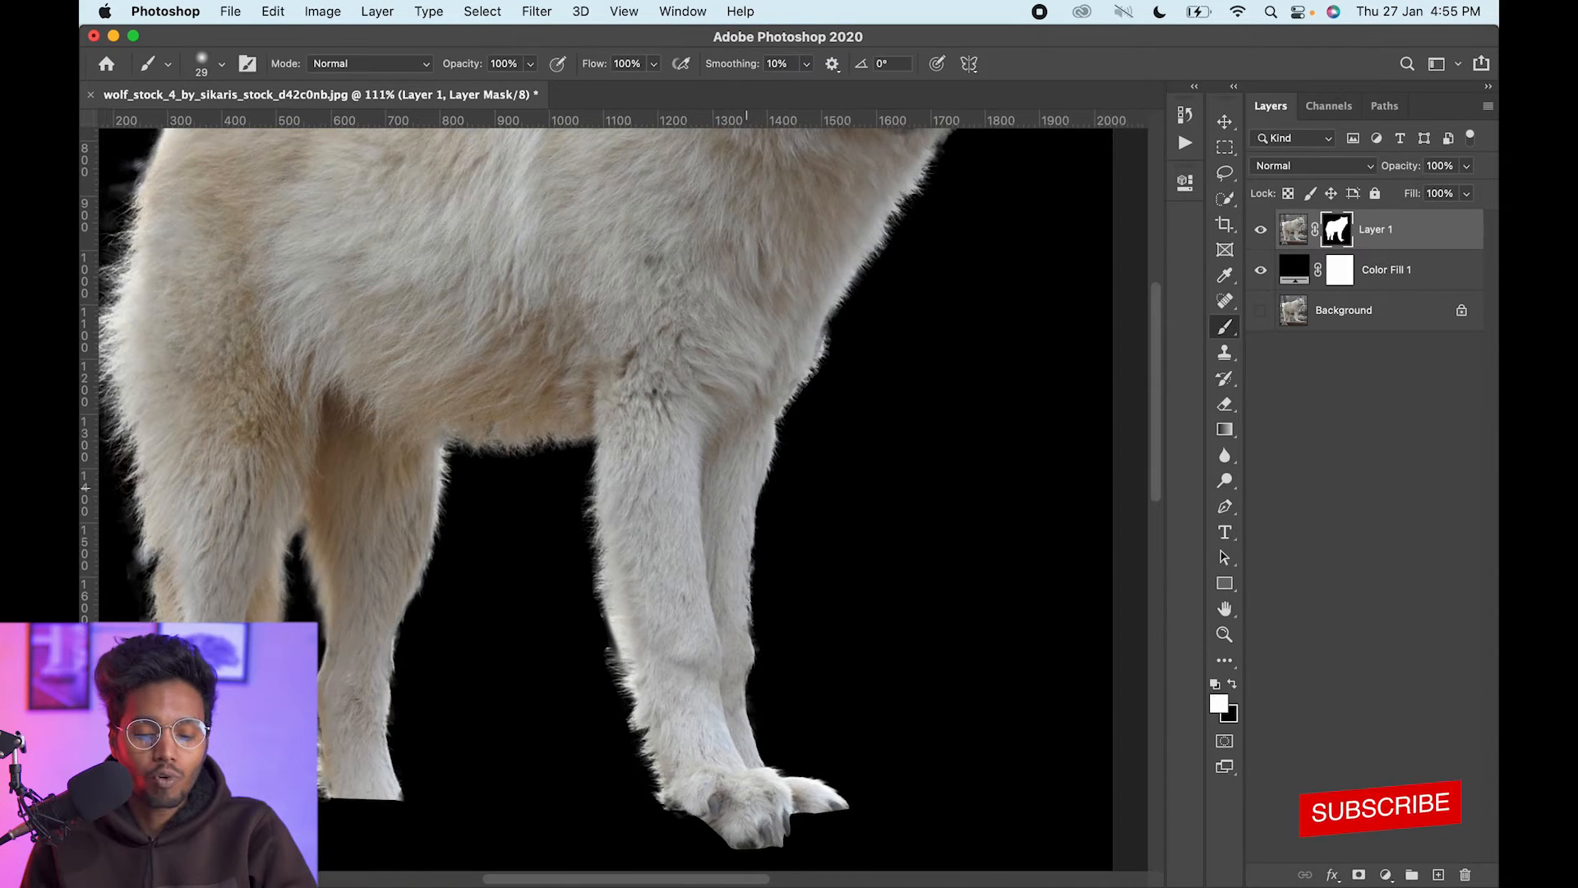
{"action": "left_click_drag", "start_coordinate": [690, 372], "coordinate": [799, 485]}
{"action": "left_click_drag", "start_coordinate": [756, 437], "coordinate": [748, 437]}
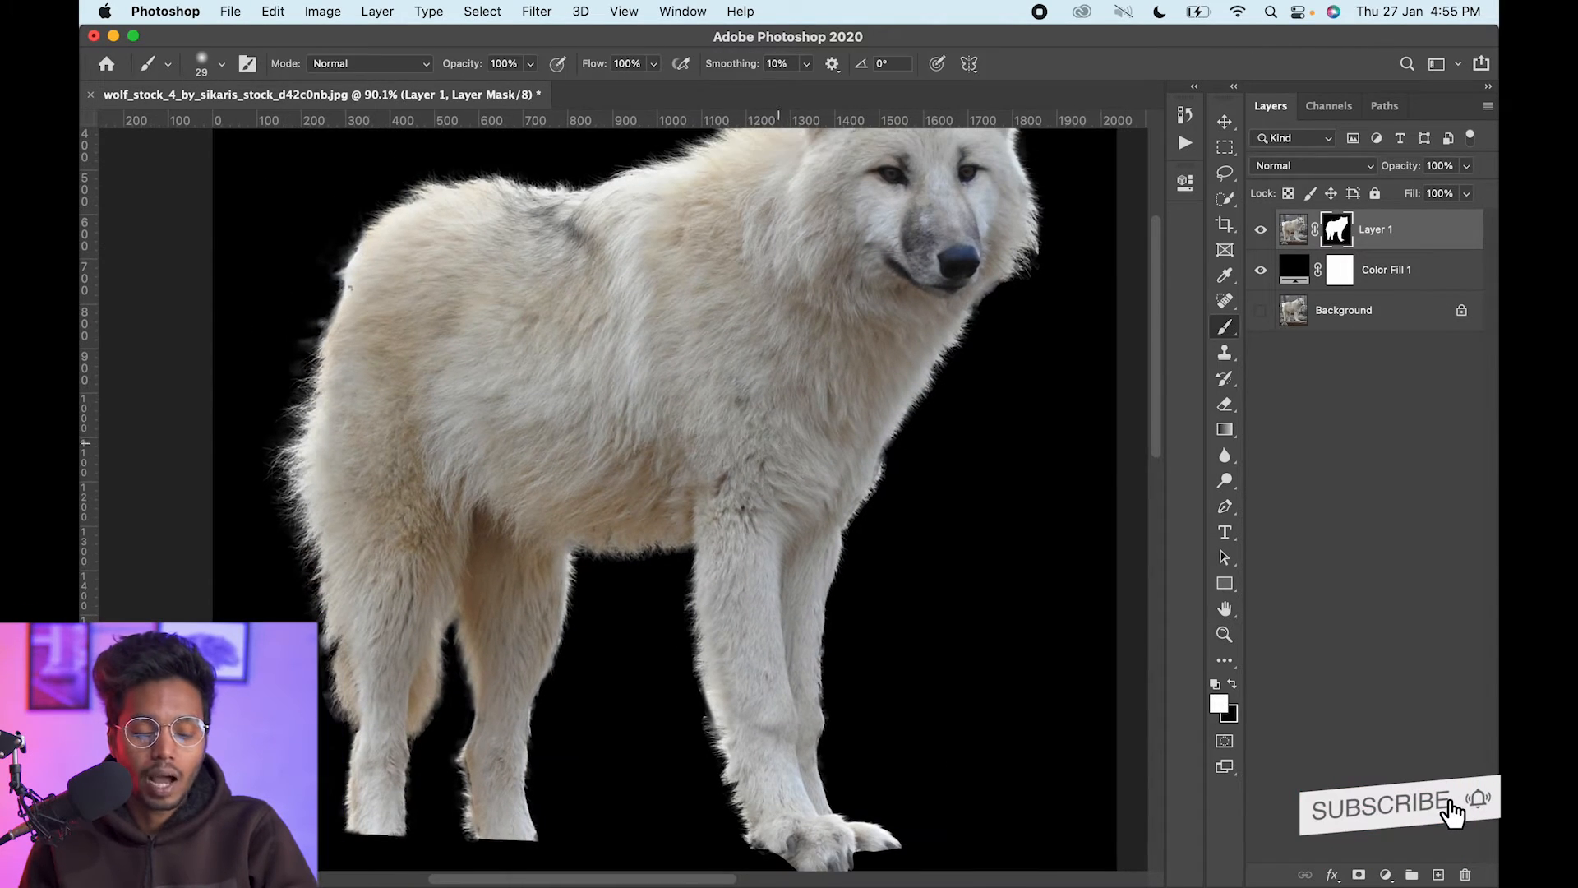
Display Layer 1's mask by itself and paint white over the grey patches inside the chest, front legs and paw.
{"action": "left_click", "coordinate": [1337, 234], "text": "alt"}
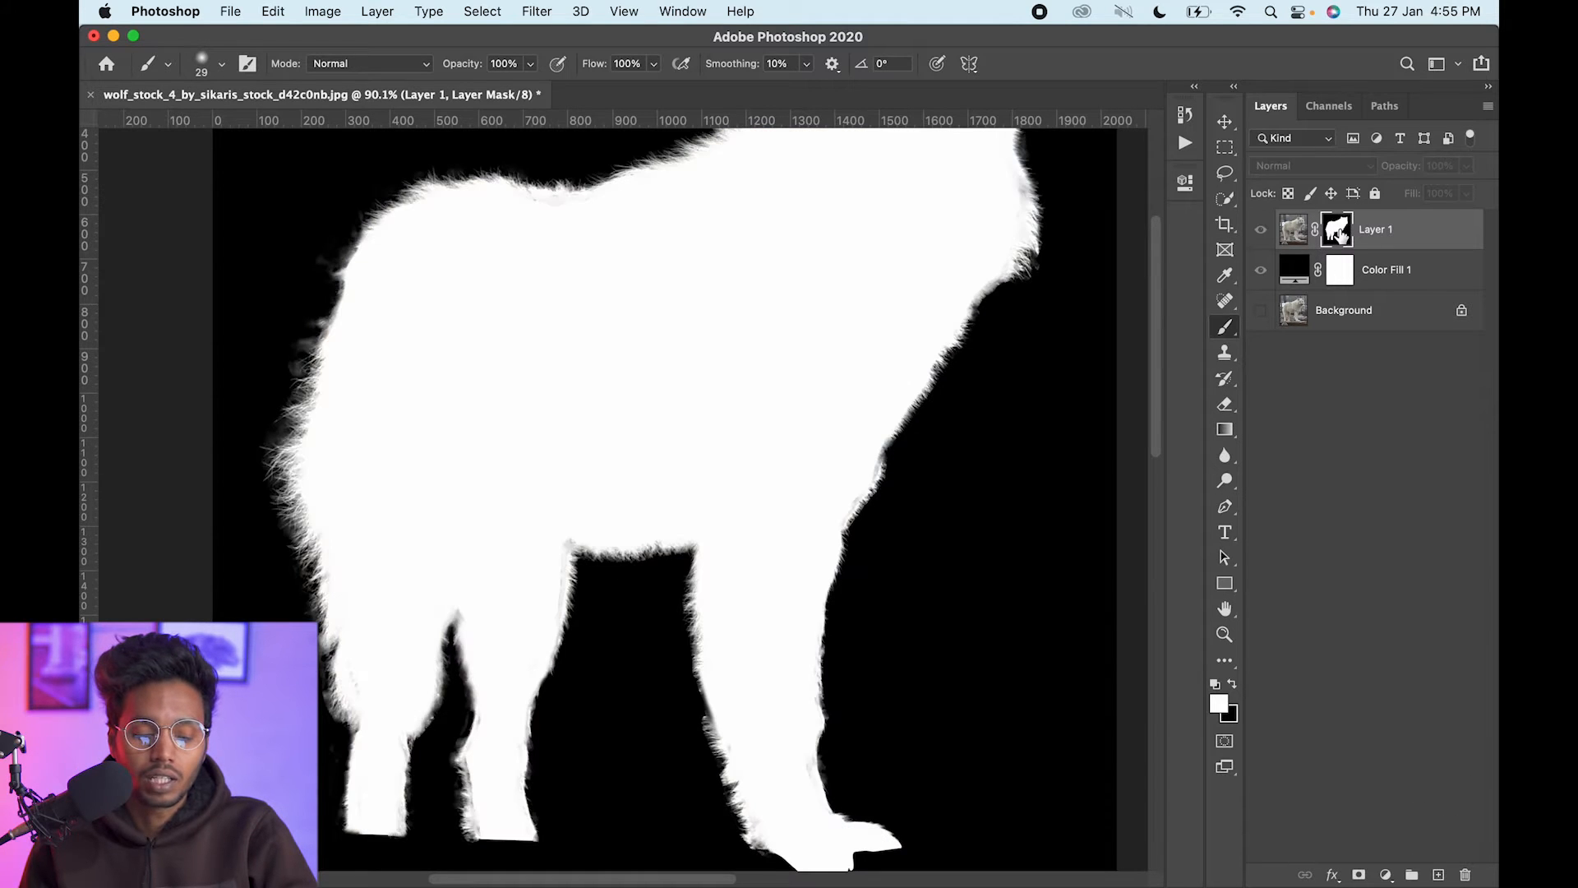
{"action": "mouse_move", "coordinate": [877, 472]}
{"action": "left_mouse_down"}
{"action": "mouse_move", "coordinate": [988, 409]}
{"action": "mouse_move", "coordinate": [802, 479]}
{"action": "mouse_move", "coordinate": [856, 482]}
{"action": "mouse_move", "coordinate": [869, 514]}
{"action": "mouse_move", "coordinate": [916, 350]}
{"action": "left_mouse_up"}
{"action": "mouse_move", "coordinate": [820, 568]}
{"action": "left_mouse_down"}
{"action": "mouse_move", "coordinate": [739, 704]}
{"action": "mouse_move", "coordinate": [785, 342]}
{"action": "mouse_move", "coordinate": [783, 562]}
{"action": "left_mouse_up"}
{"action": "left_click_drag", "start_coordinate": [740, 648], "coordinate": [765, 431]}
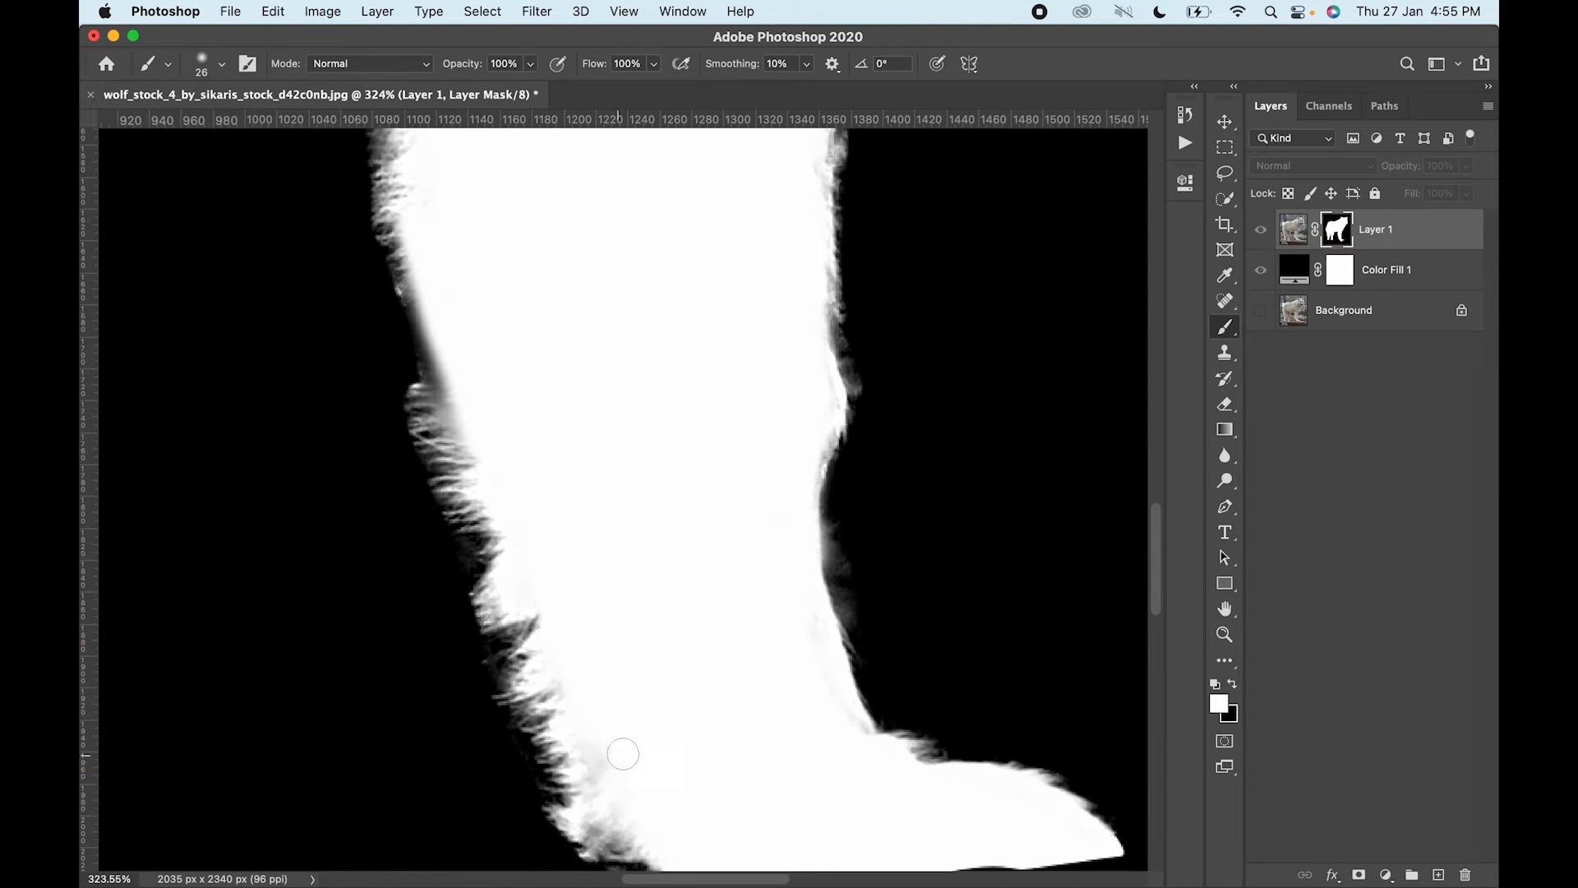
{"action": "scroll", "coordinate": [649, 575], "scroll_direction": "down", "scroll_amount": 5}
{"action": "mouse_move", "coordinate": [657, 395]}
{"action": "left_mouse_down"}
{"action": "mouse_move", "coordinate": [673, 441]}
{"action": "mouse_move", "coordinate": [633, 765]}
{"action": "left_mouse_up"}
{"action": "left_click_drag", "start_coordinate": [1085, 444], "coordinate": [1037, 612]}
{"action": "mouse_move", "coordinate": [1008, 222]}
{"action": "left_mouse_down"}
{"action": "mouse_move", "coordinate": [982, 553]}
{"action": "mouse_move", "coordinate": [870, 469]}
{"action": "left_mouse_up"}
Clean up the mask around the head and ears, painting black over stray grey outside and white over gaps inside the outline.
{"action": "key", "text": "x"}
{"action": "mouse_move", "coordinate": [876, 335]}
{"action": "left_mouse_down"}
{"action": "mouse_move", "coordinate": [903, 325]}
{"action": "mouse_move", "coordinate": [928, 342]}
{"action": "left_mouse_up"}
{"action": "left_click_drag", "start_coordinate": [959, 426], "coordinate": [898, 409]}
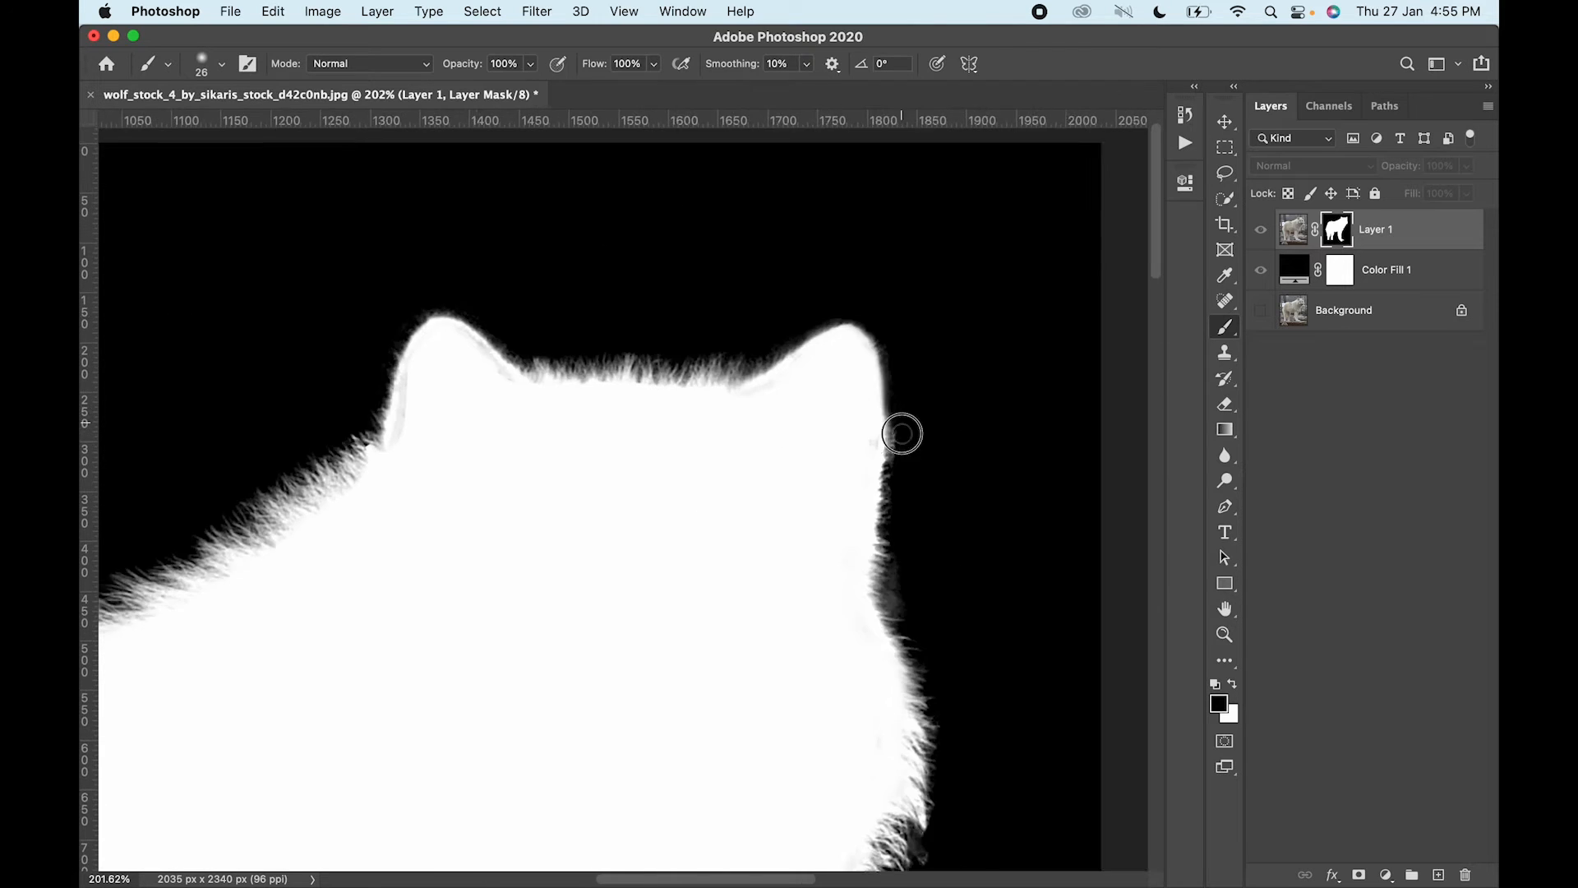
{"action": "key", "text": "x"}
{"action": "left_click_drag", "start_coordinate": [402, 398], "coordinate": [913, 328]}
{"action": "left_click_drag", "start_coordinate": [266, 651], "coordinate": [706, 388]}
{"action": "left_click_drag", "start_coordinate": [682, 388], "coordinate": [788, 392]}
{"action": "left_click_drag", "start_coordinate": [277, 517], "coordinate": [564, 306]}
Clean the mask's grey fringes around the hind legs with black and white, and return to the normal image view.
{"action": "key", "text": "x"}
{"action": "left_click_drag", "start_coordinate": [537, 374], "coordinate": [528, 479]}
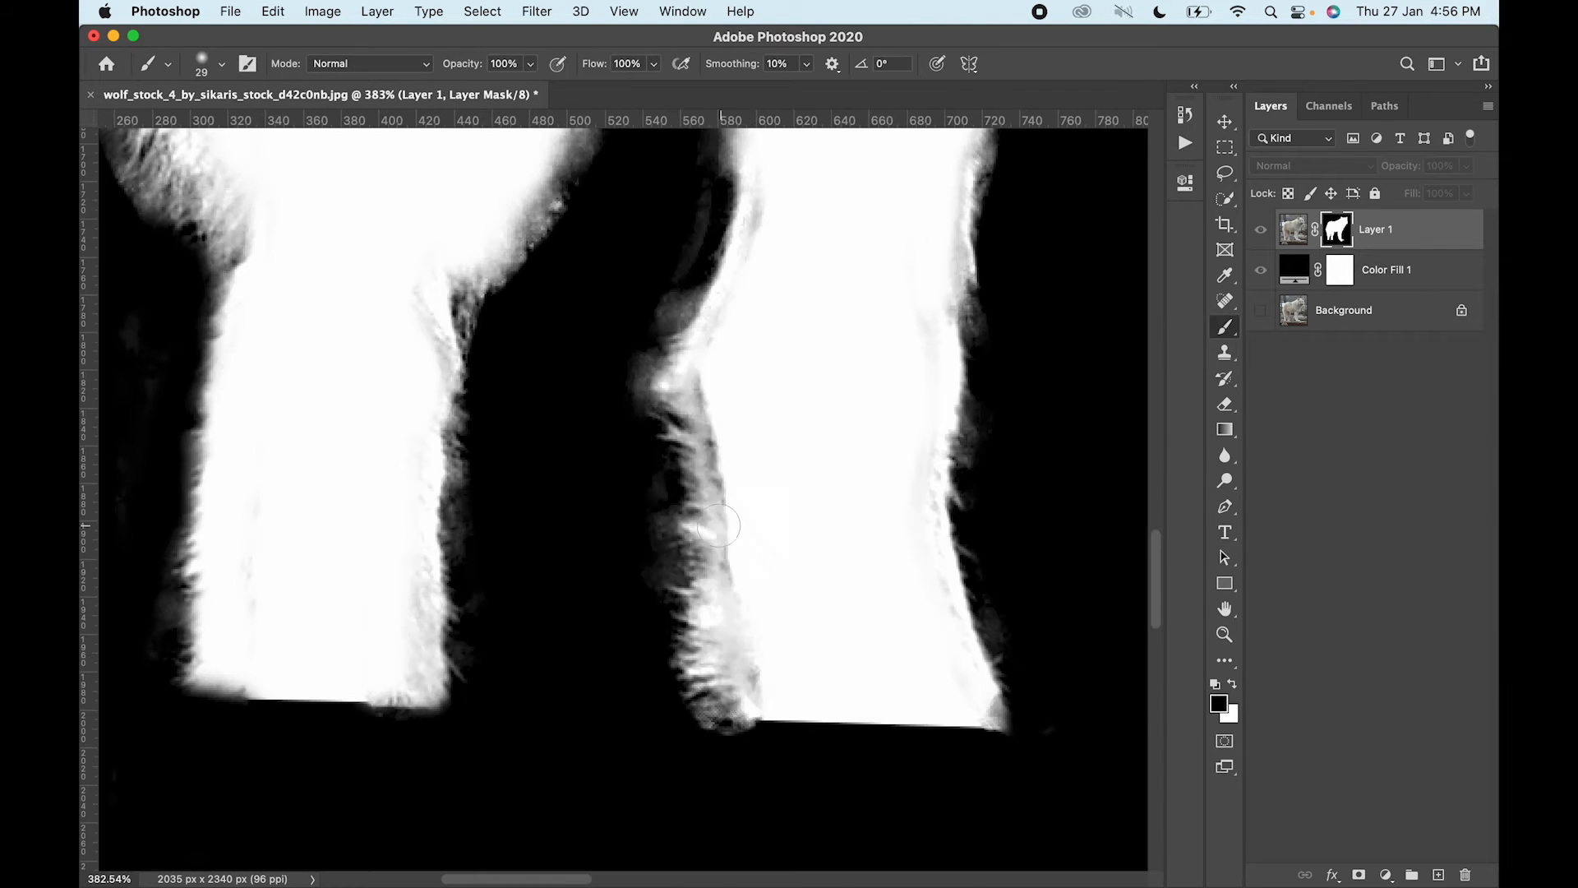
{"action": "key", "text": "x"}
{"action": "left_click_drag", "start_coordinate": [450, 296], "coordinate": [410, 620]}
{"action": "scroll", "coordinate": [410, 620], "scroll_direction": "down", "scroll_amount": 10}
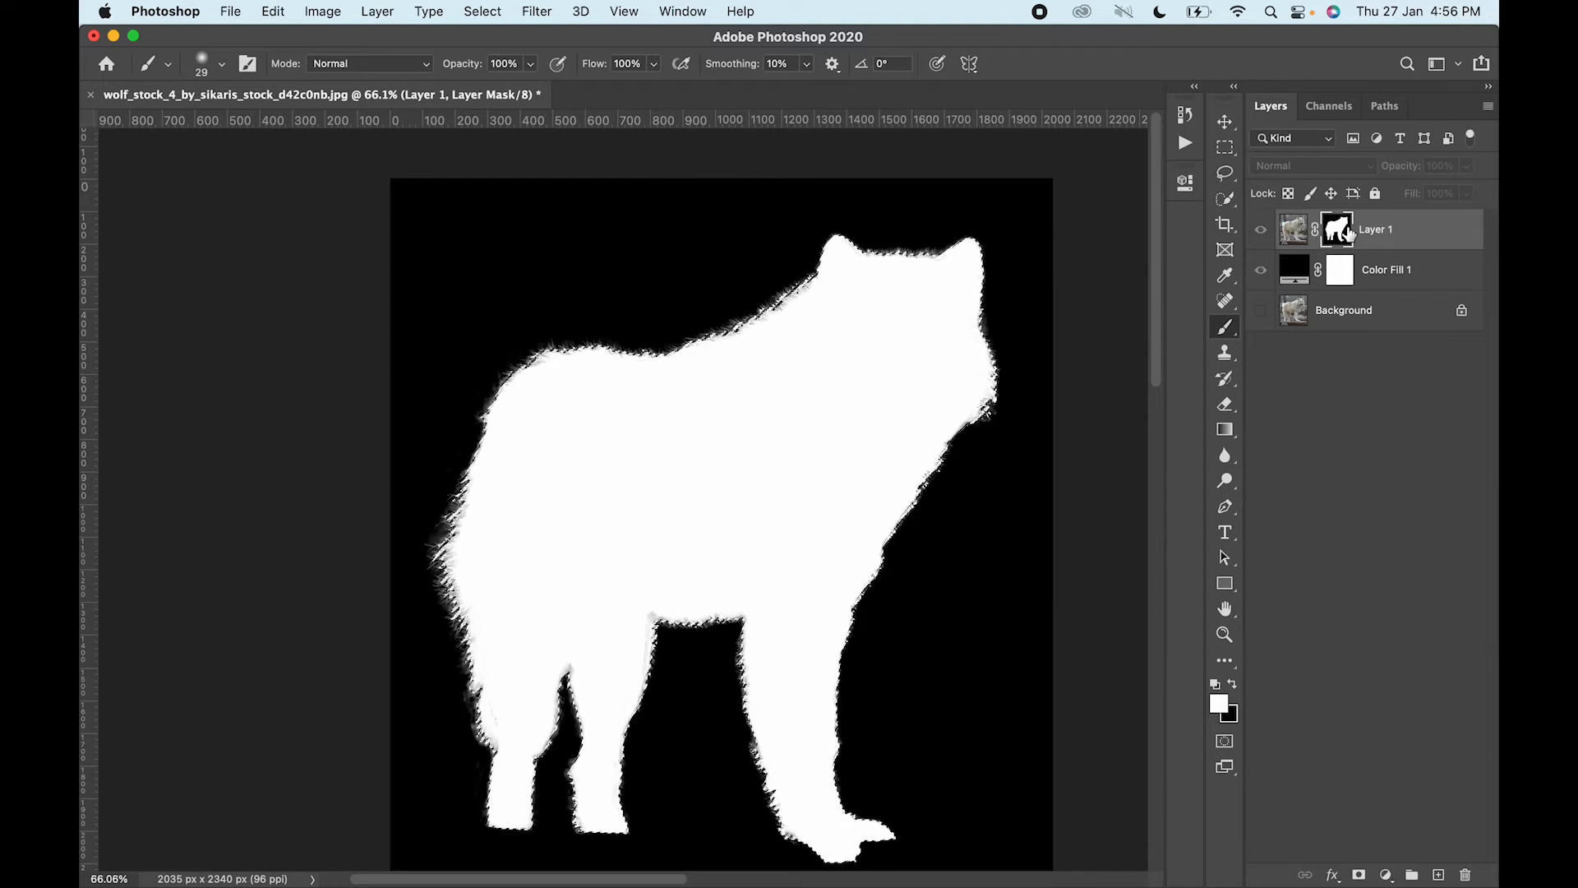
{"action": "left_click", "coordinate": [1339, 231], "text": "alt"}
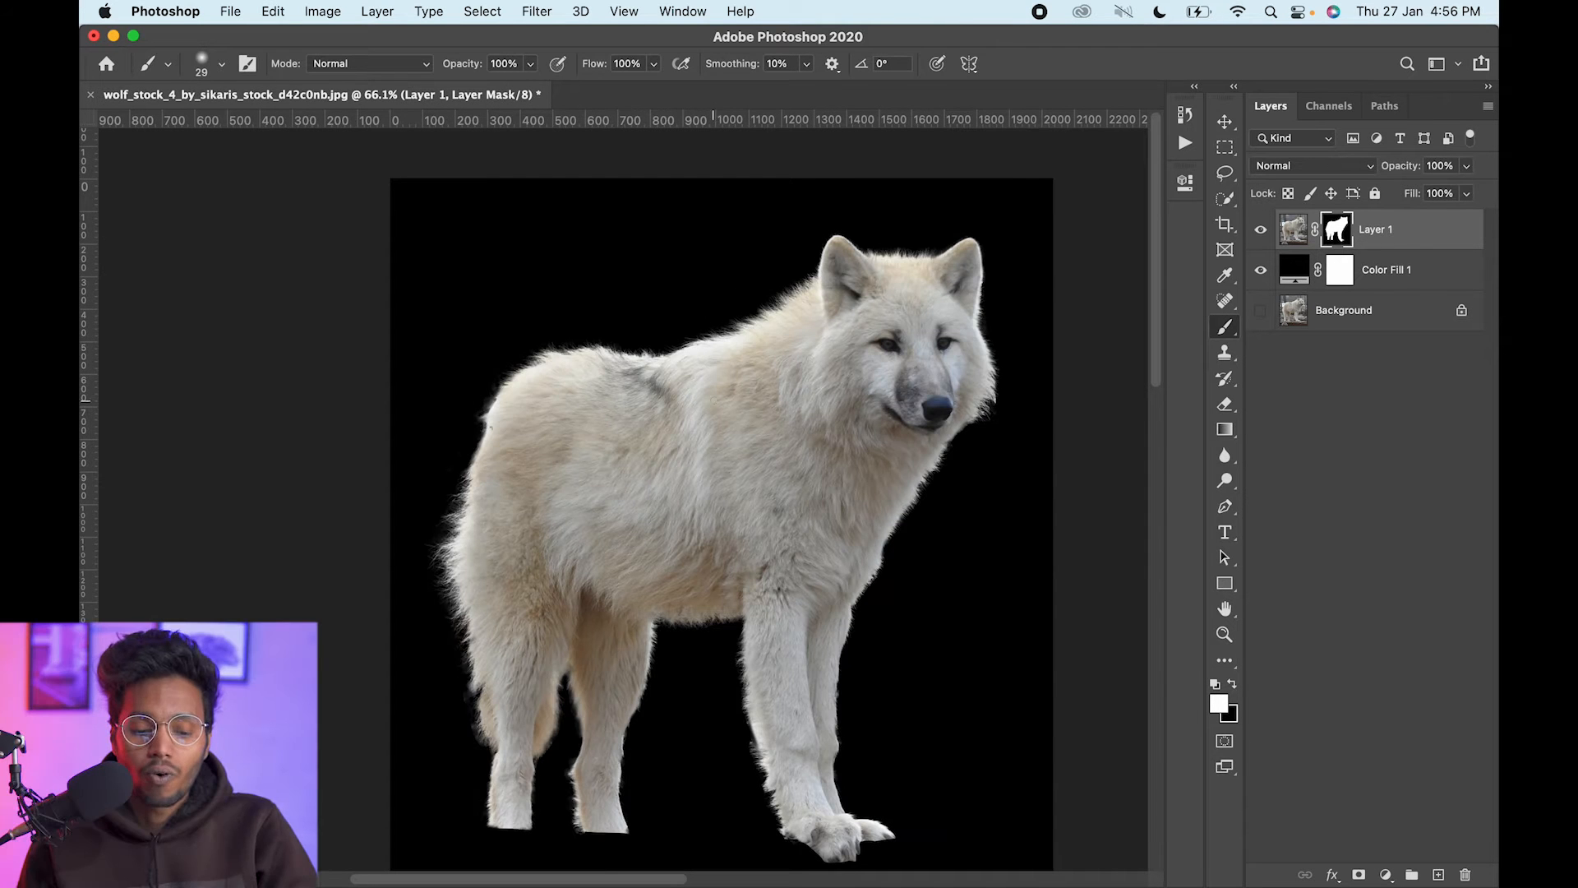
Disable Layer 1's mask and compare the wolf's rump edge with the original photo.
{"action": "left_click_drag", "start_coordinate": [691, 331], "coordinate": [782, 293]}
{"action": "left_click_drag", "start_coordinate": [628, 398], "coordinate": [806, 165]}
{"action": "mouse_move", "coordinate": [712, 210]}
{"action": "left_mouse_down"}
{"action": "mouse_move", "coordinate": [706, 411]}
{"action": "mouse_move", "coordinate": [700, 394]}
{"action": "left_mouse_up"}
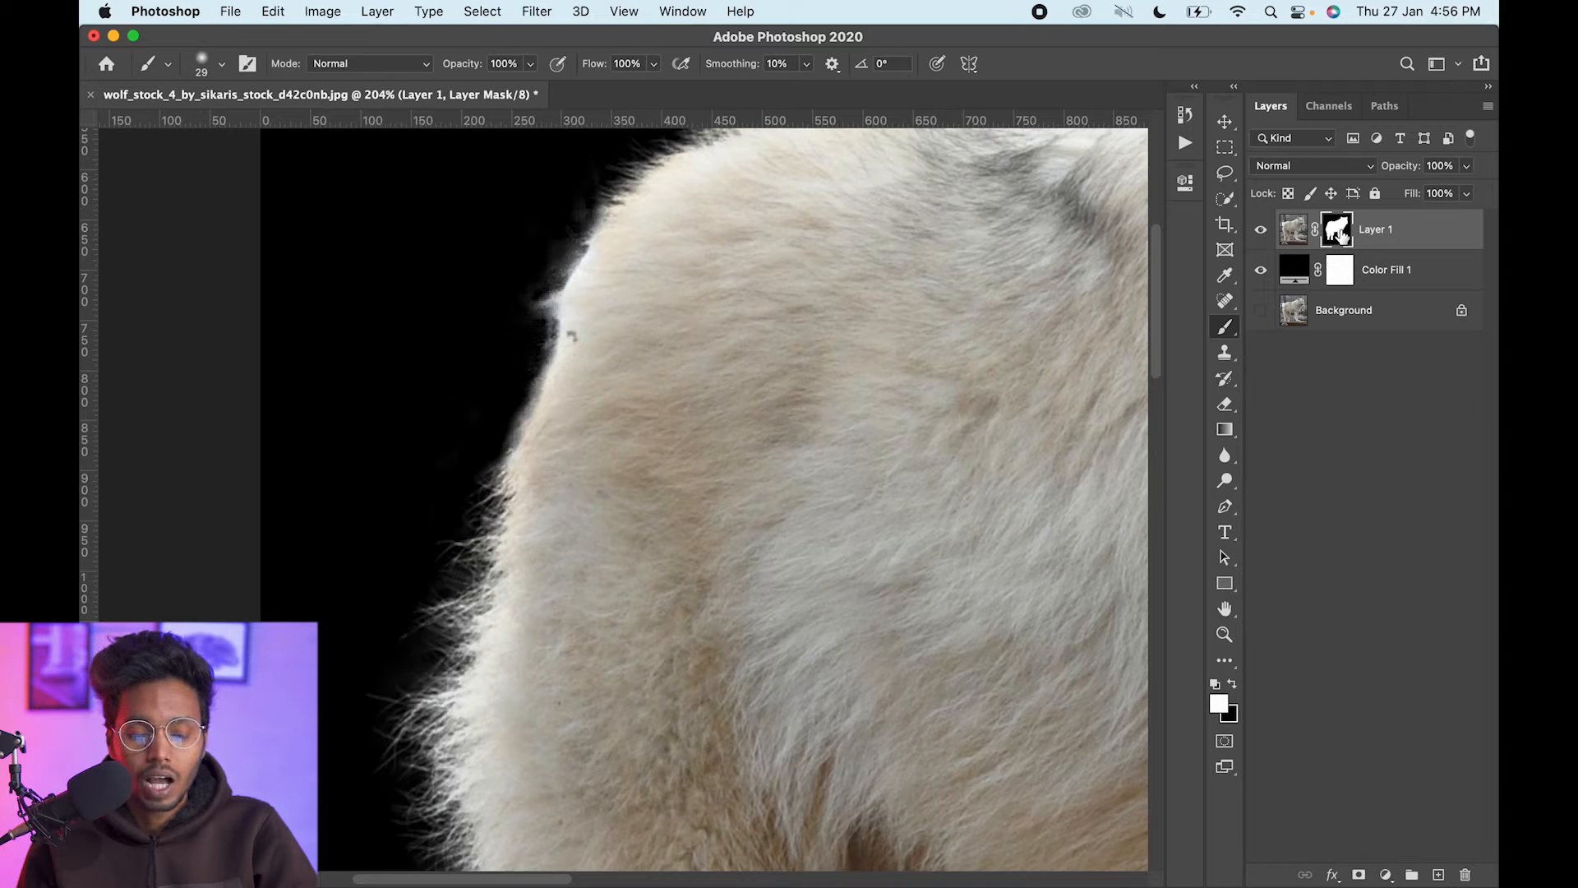
{"action": "left_click", "coordinate": [1341, 235], "text": "shift"}
{"action": "left_click_drag", "start_coordinate": [715, 310], "coordinate": [707, 378]}
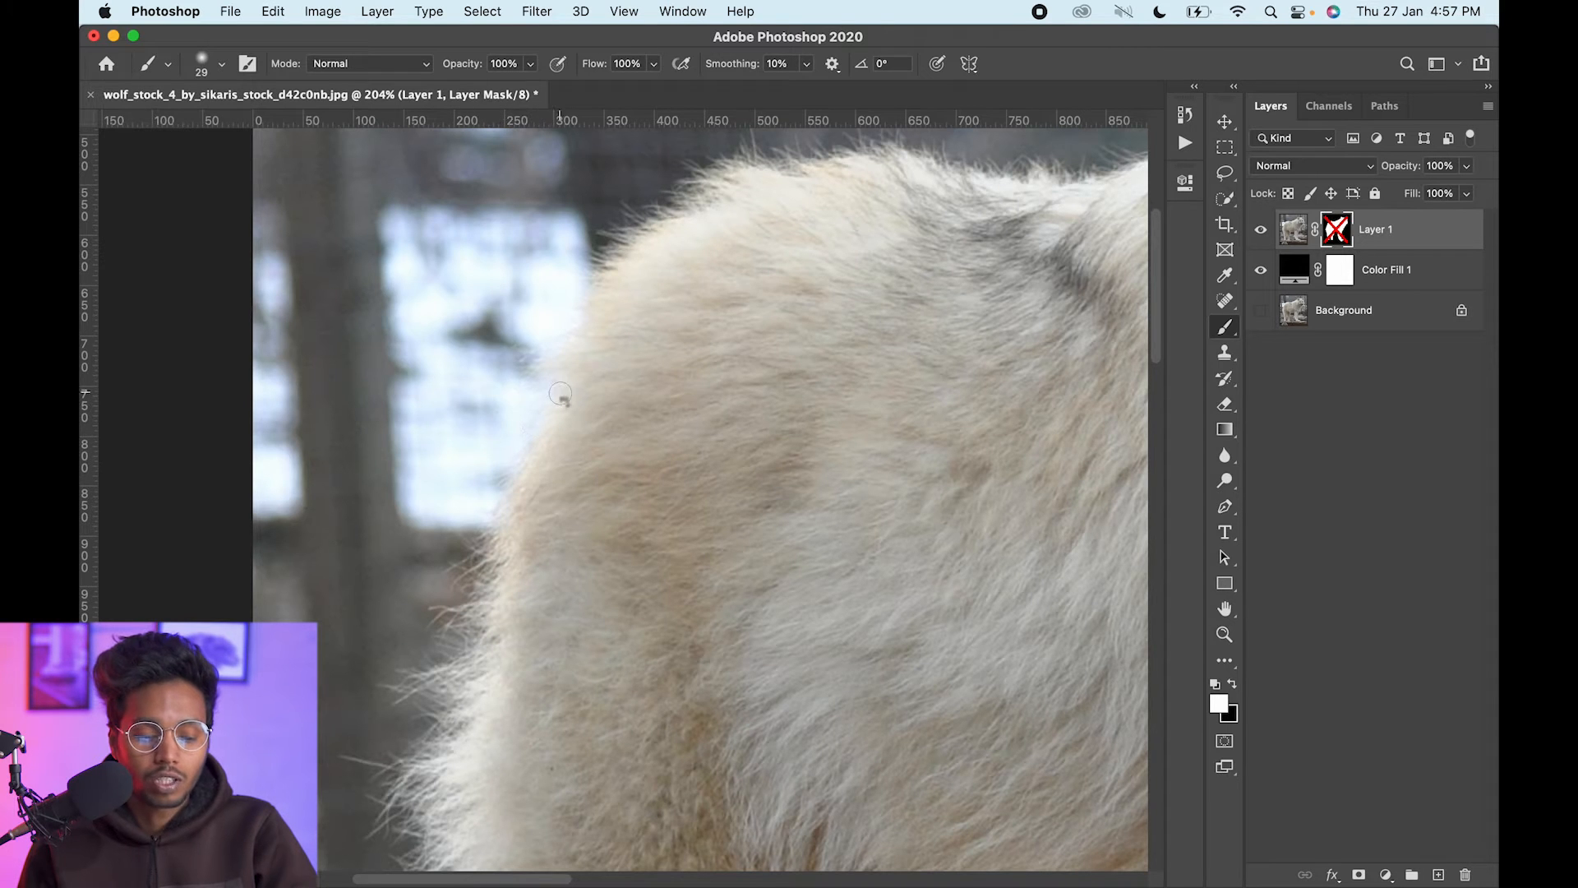
{"action": "left_click_drag", "start_coordinate": [523, 408], "coordinate": [627, 338]}
{"action": "mouse_move", "coordinate": [558, 409]}
{"action": "left_mouse_down"}
{"action": "mouse_move", "coordinate": [598, 385]}
{"action": "mouse_move", "coordinate": [535, 412]}
{"action": "left_mouse_up"}
{"action": "left_click_drag", "start_coordinate": [641, 461], "coordinate": [563, 230]}
{"action": "left_click_drag", "start_coordinate": [641, 515], "coordinate": [556, 356]}
{"action": "left_click_drag", "start_coordinate": [750, 378], "coordinate": [505, 395]}
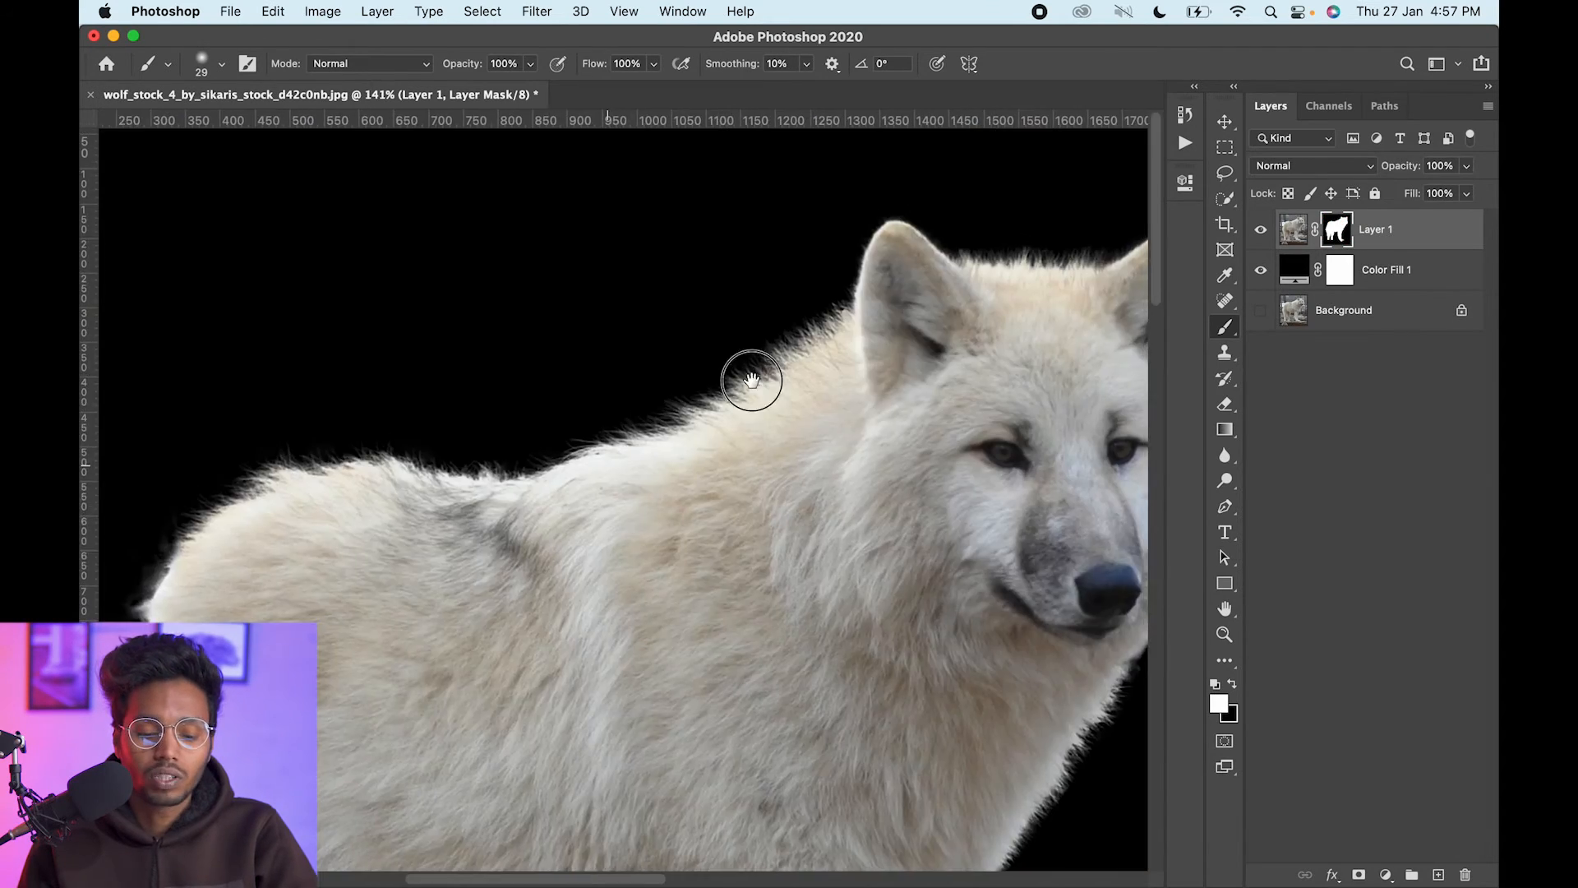
Toggle Layer 1's mask off and back on to compare the fur along the back with the original.
{"action": "left_click_drag", "start_coordinate": [750, 377], "coordinate": [654, 371]}
{"action": "left_click", "coordinate": [1338, 230], "text": "shift"}
{"action": "left_click", "coordinate": [1347, 232], "text": "shift"}
{"action": "left_click_drag", "start_coordinate": [579, 492], "coordinate": [618, 460]}
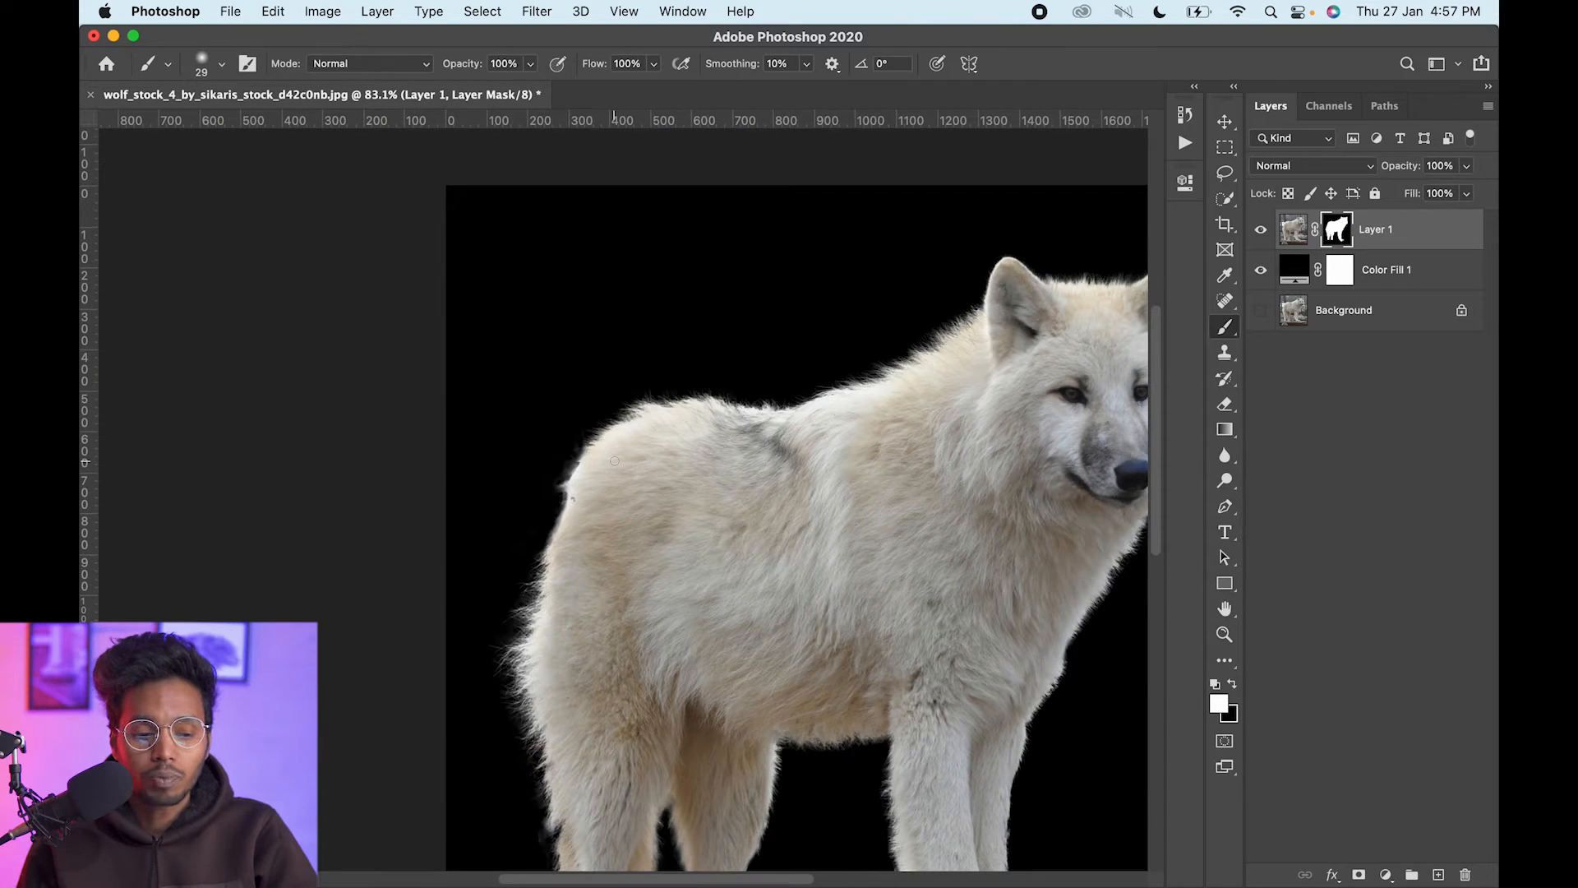
Choose the Pointy brush at 100 px from the fur_brush_pack_by_witherlings folder for work on the rump and back.
{"action": "left_click", "coordinate": [221, 64]}
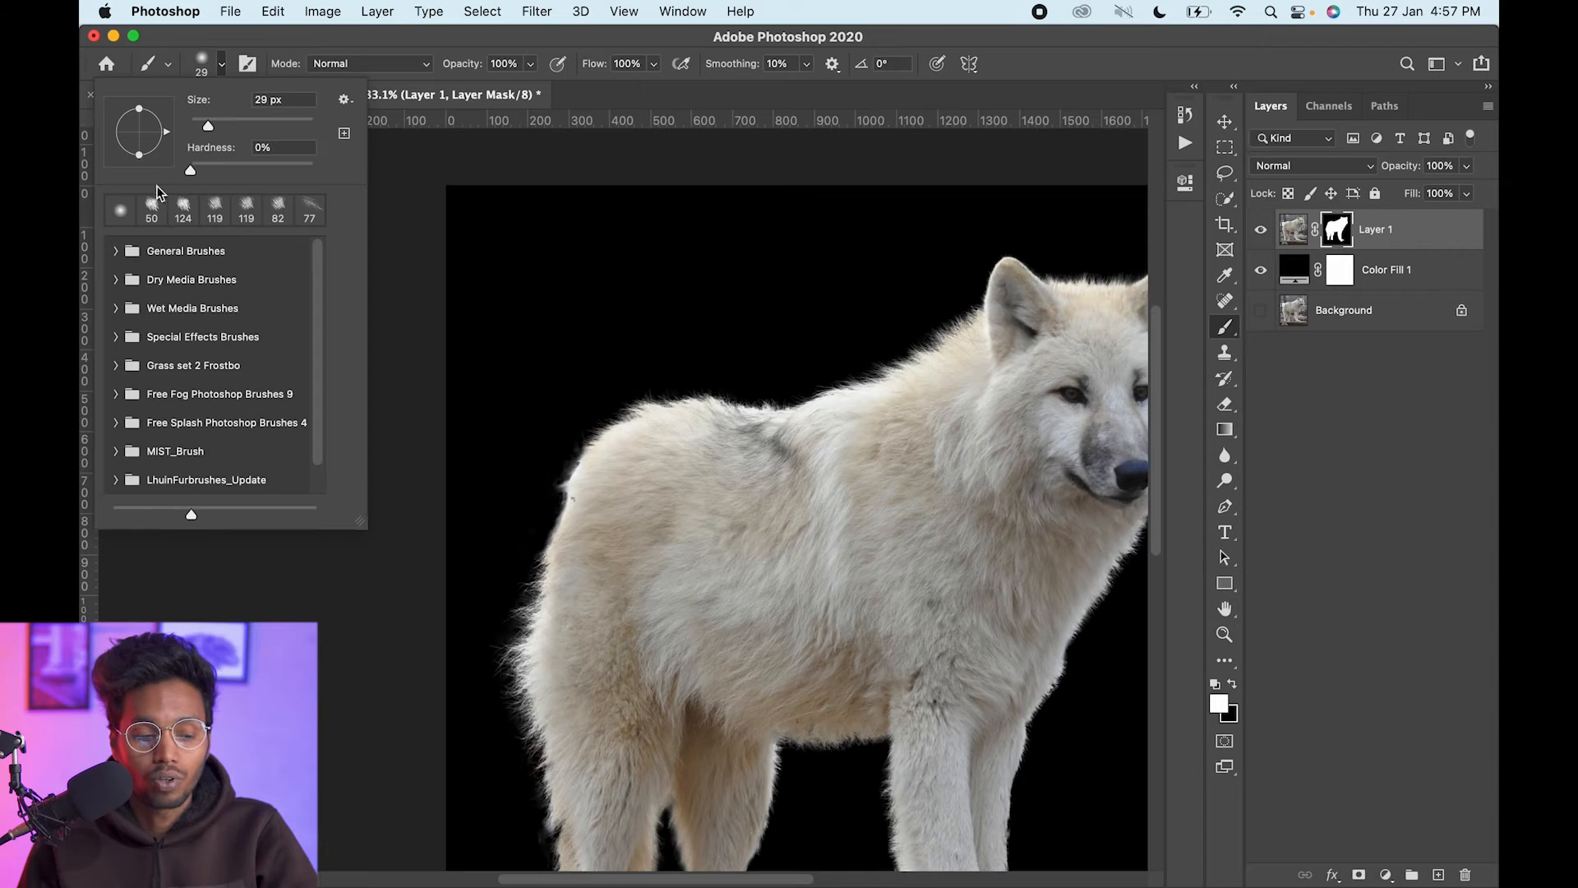
{"action": "scroll", "coordinate": [323, 409], "scroll_direction": "down", "scroll_amount": 1}
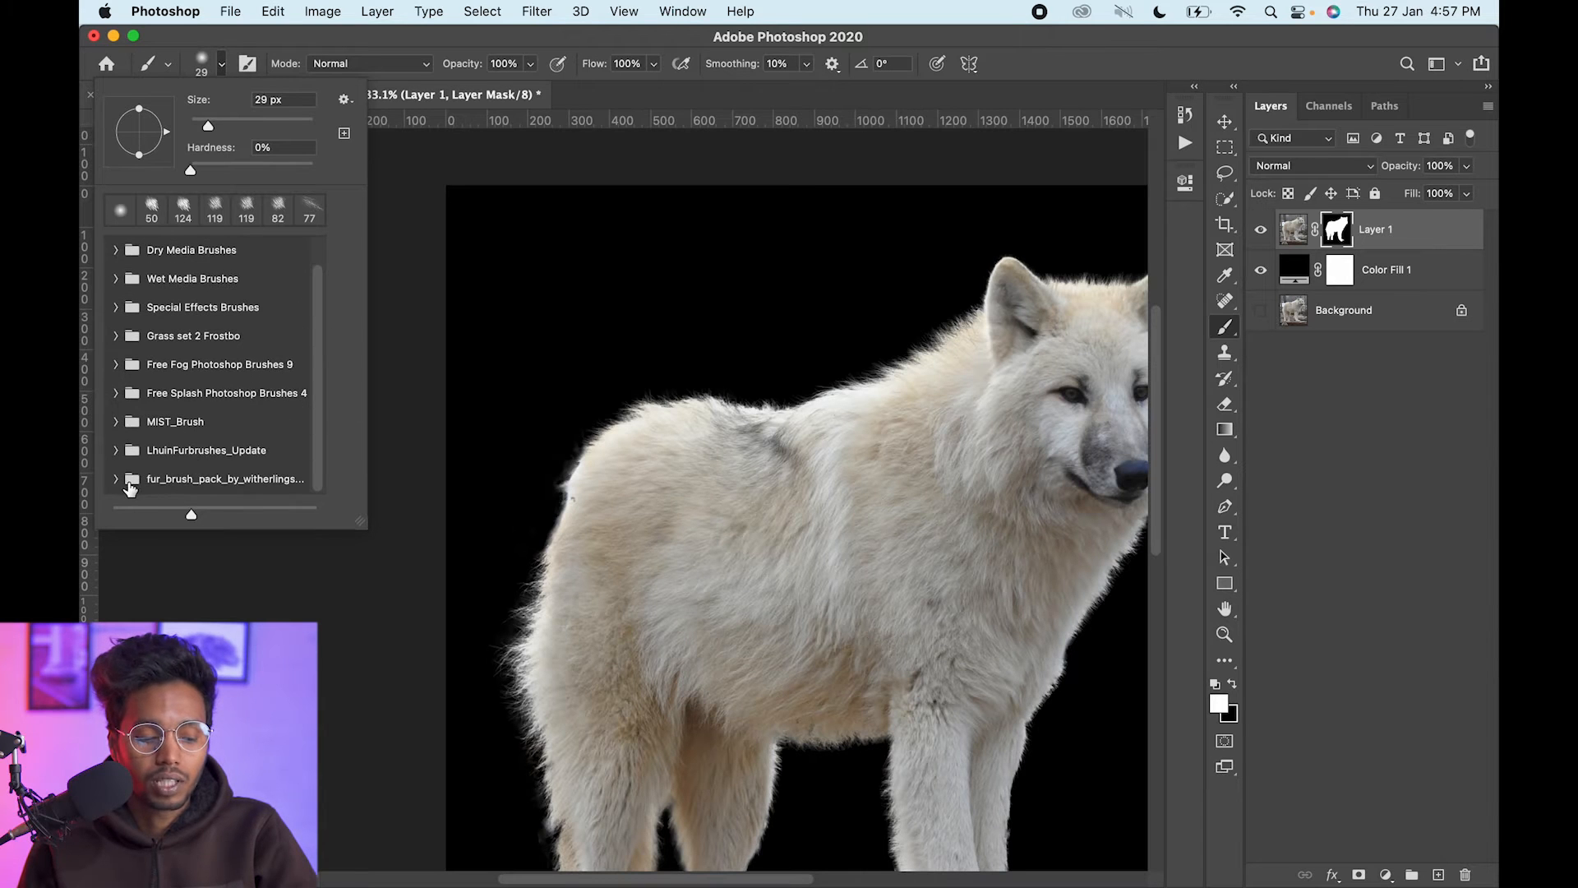
{"action": "left_click", "coordinate": [116, 478]}
{"action": "left_click_drag", "start_coordinate": [319, 368], "coordinate": [324, 487]}
{"action": "left_click", "coordinate": [257, 388]}
{"action": "left_click", "coordinate": [165, 309]}
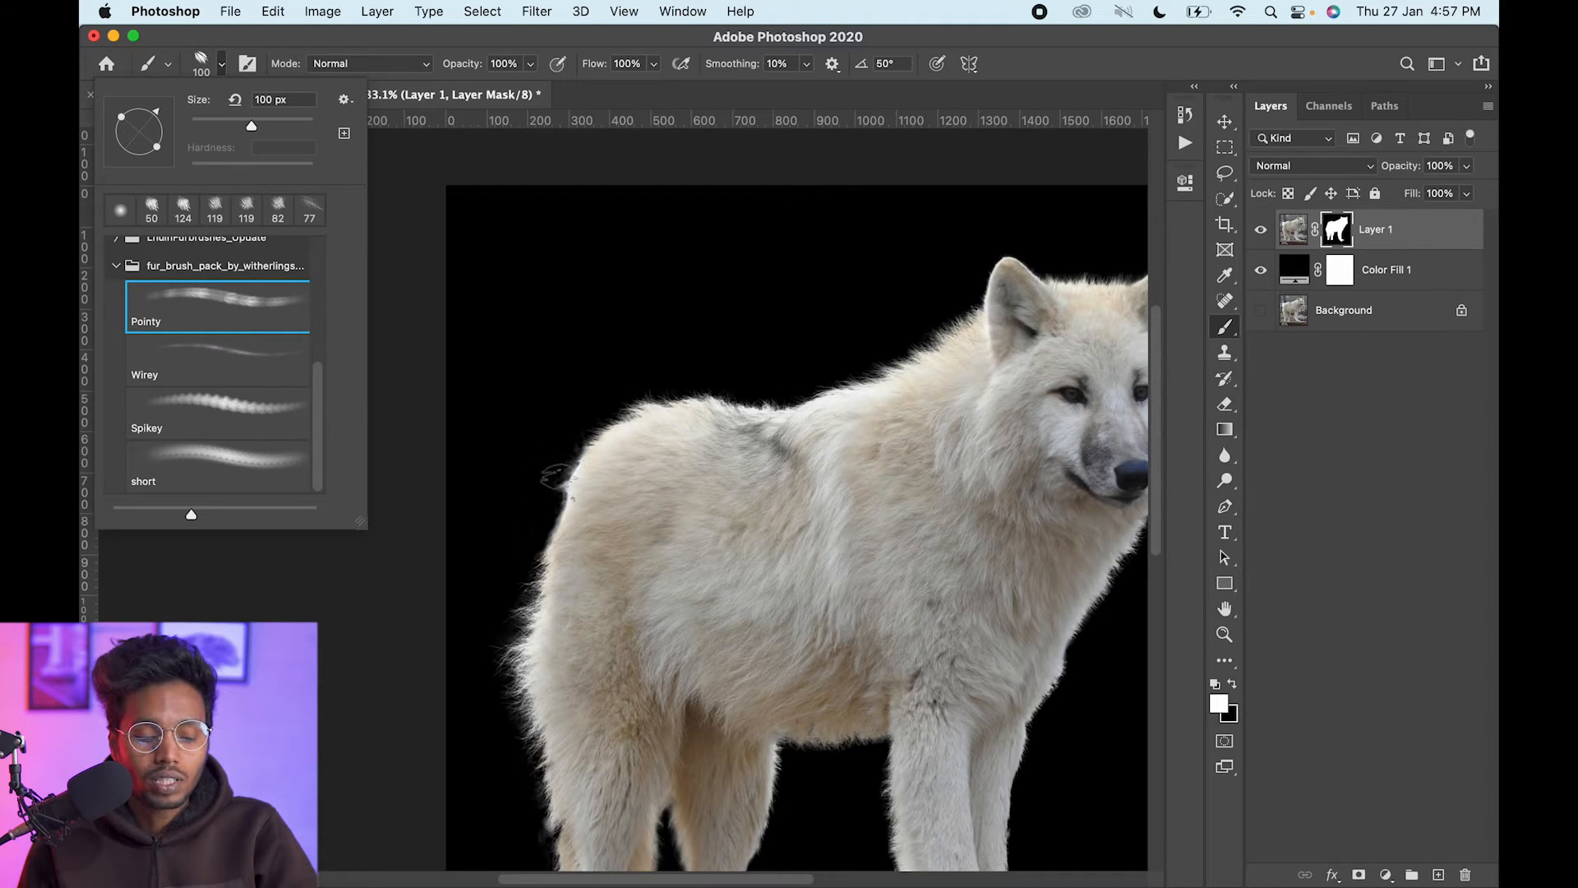
{"action": "left_click", "coordinate": [558, 475]}
{"action": "key", "text": "z"}
{"action": "left_click_drag", "start_coordinate": [577, 369], "coordinate": [529, 349]}
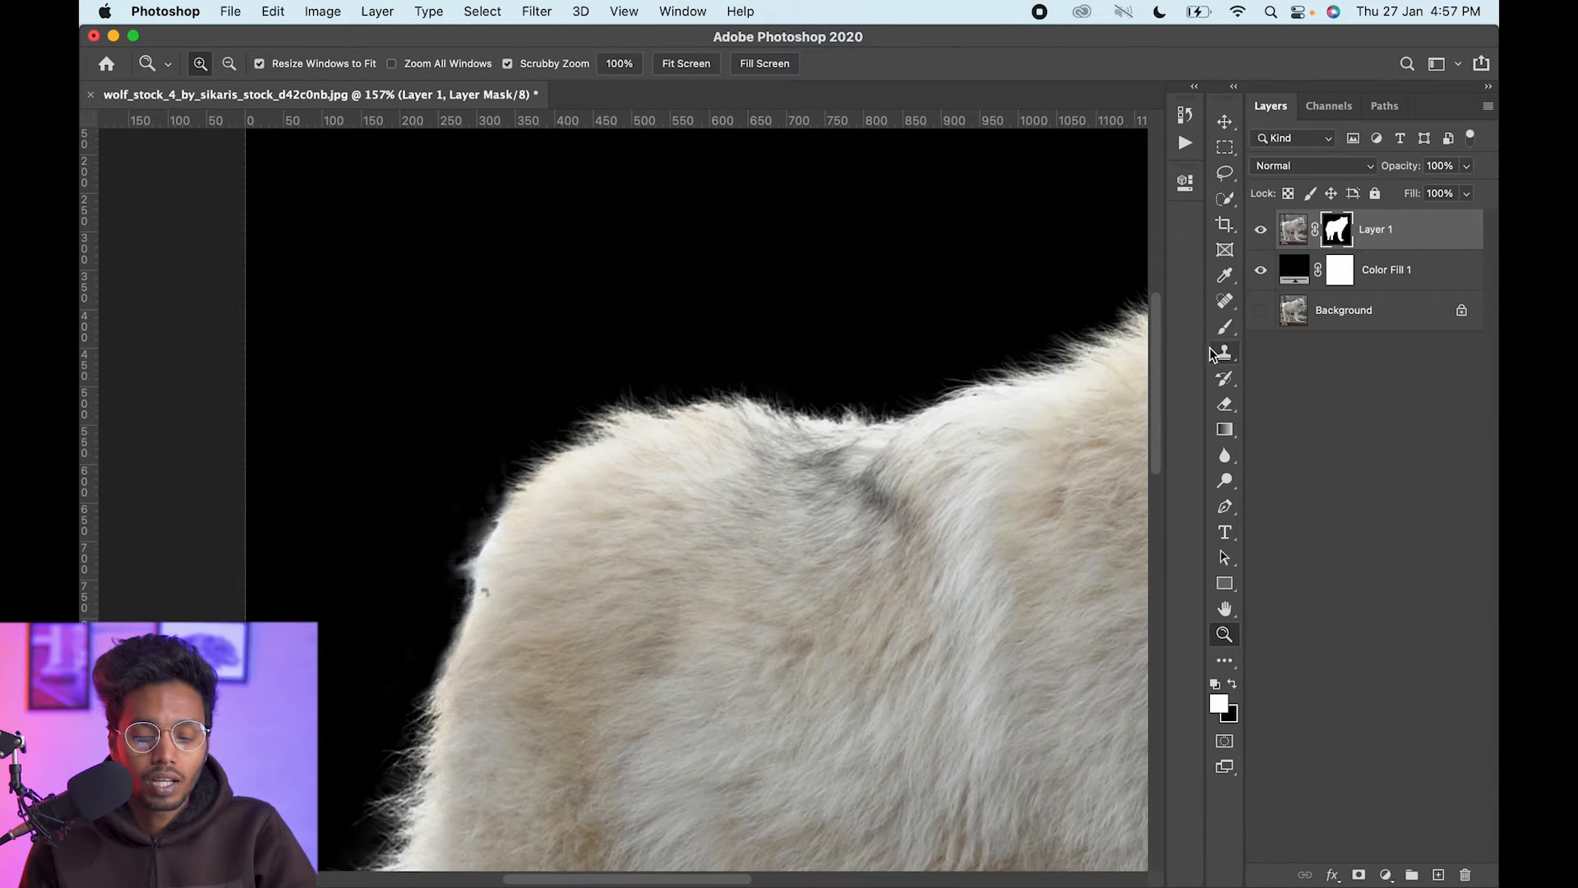
{"action": "left_click", "coordinate": [1225, 328]}
{"action": "left_click", "coordinate": [221, 63]}
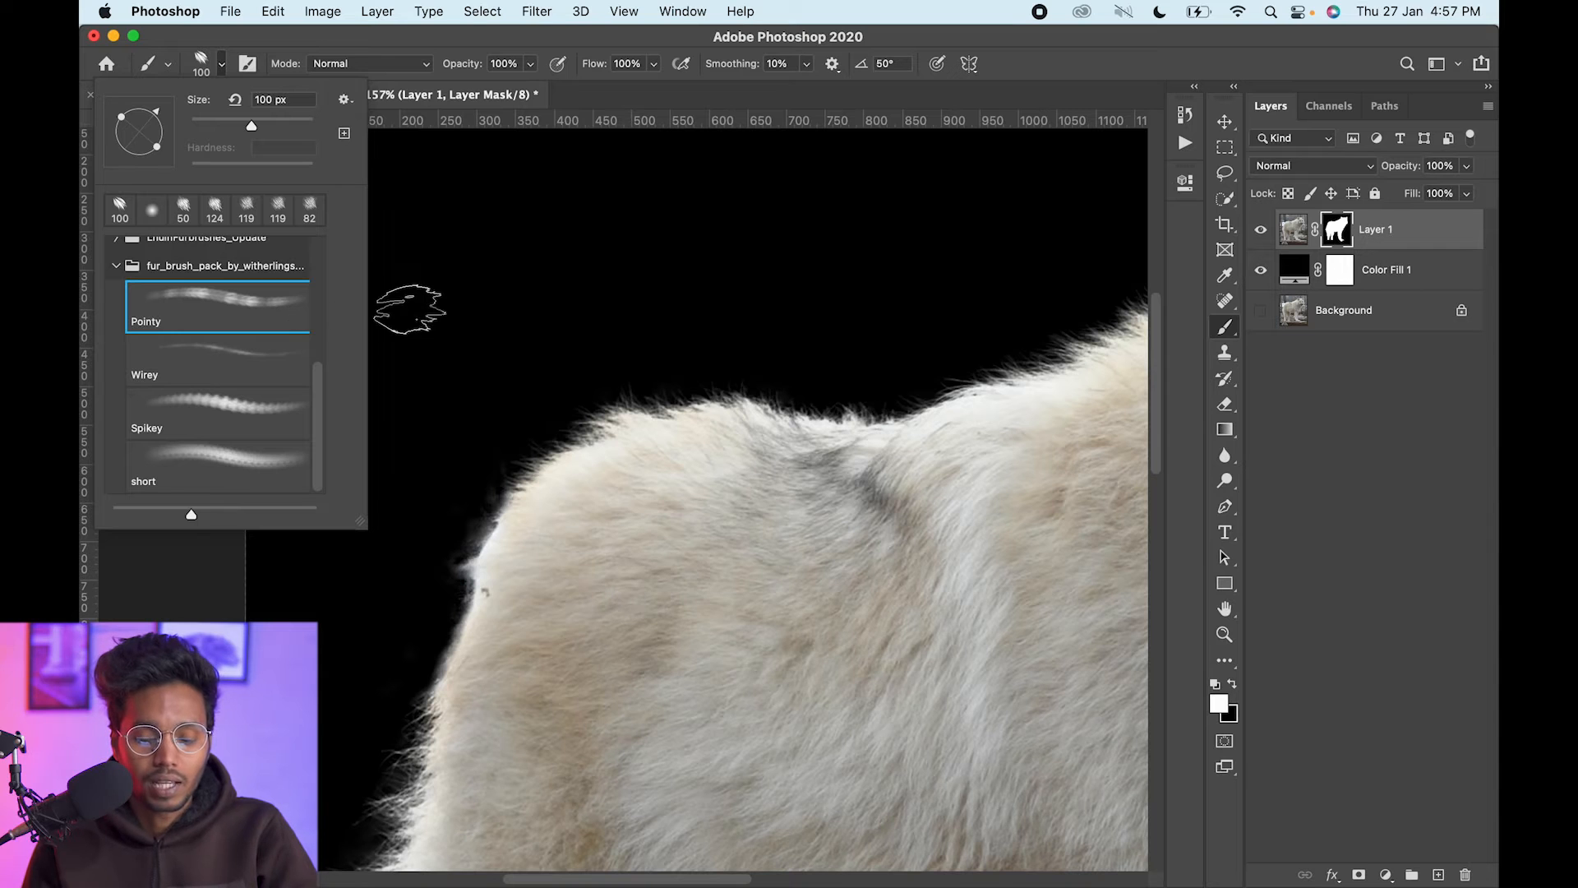
Add a new layer above Layer 1 and stamp a white sample of the Pointy brush on the black area above the back.
{"action": "left_click", "coordinate": [1437, 875]}
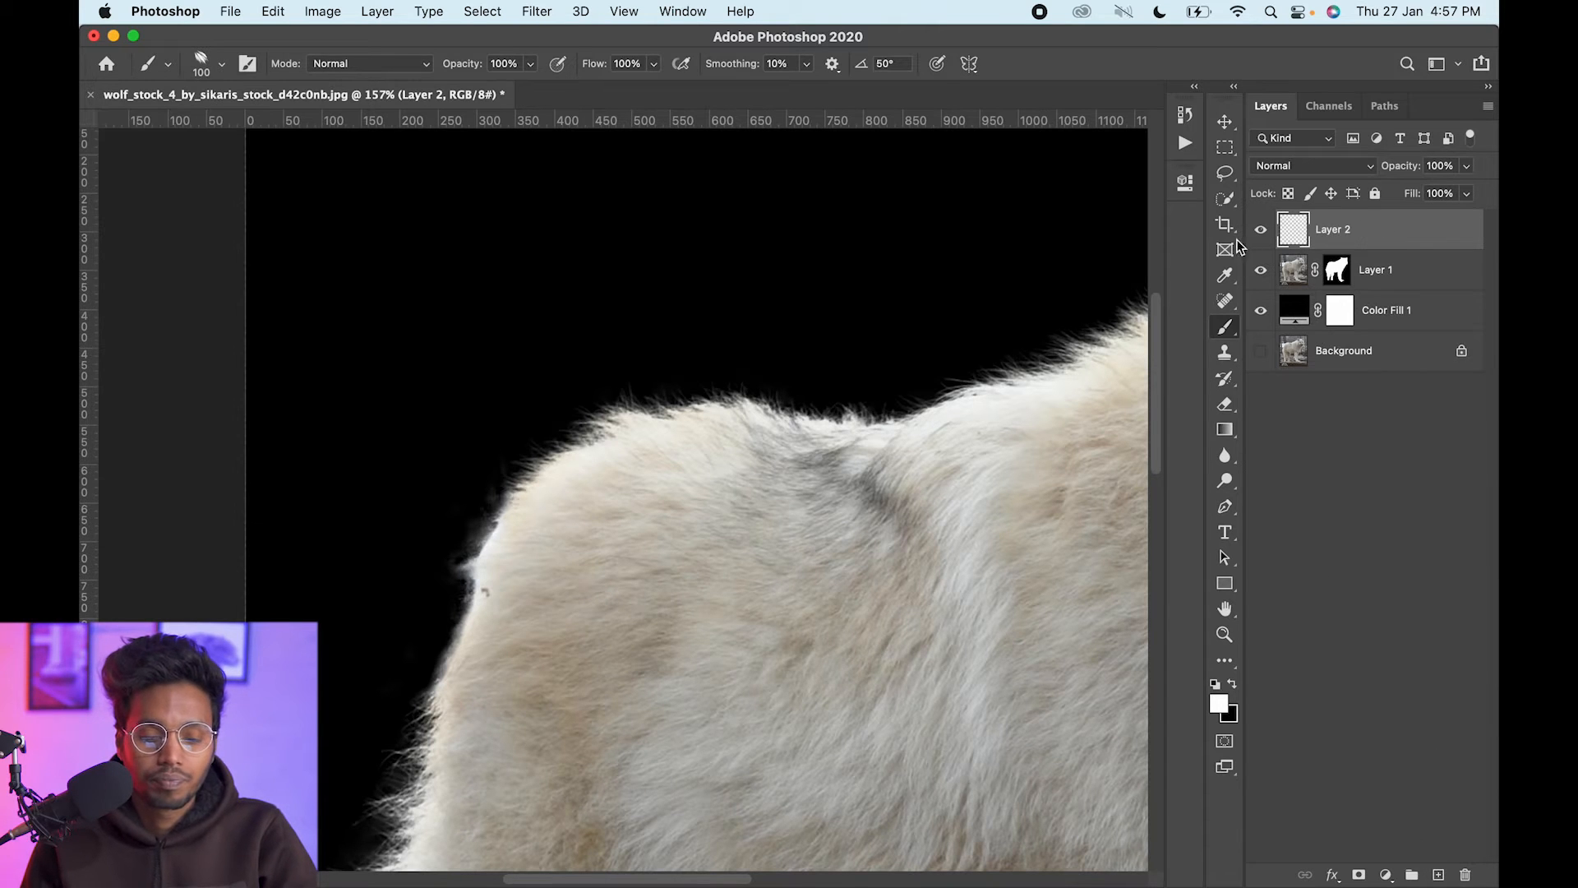
{"action": "scroll", "coordinate": [504, 337], "scroll_direction": "up", "scroll_amount": 5}
{"action": "scroll", "coordinate": [490, 356], "scroll_direction": "right", "scroll_amount": 3}
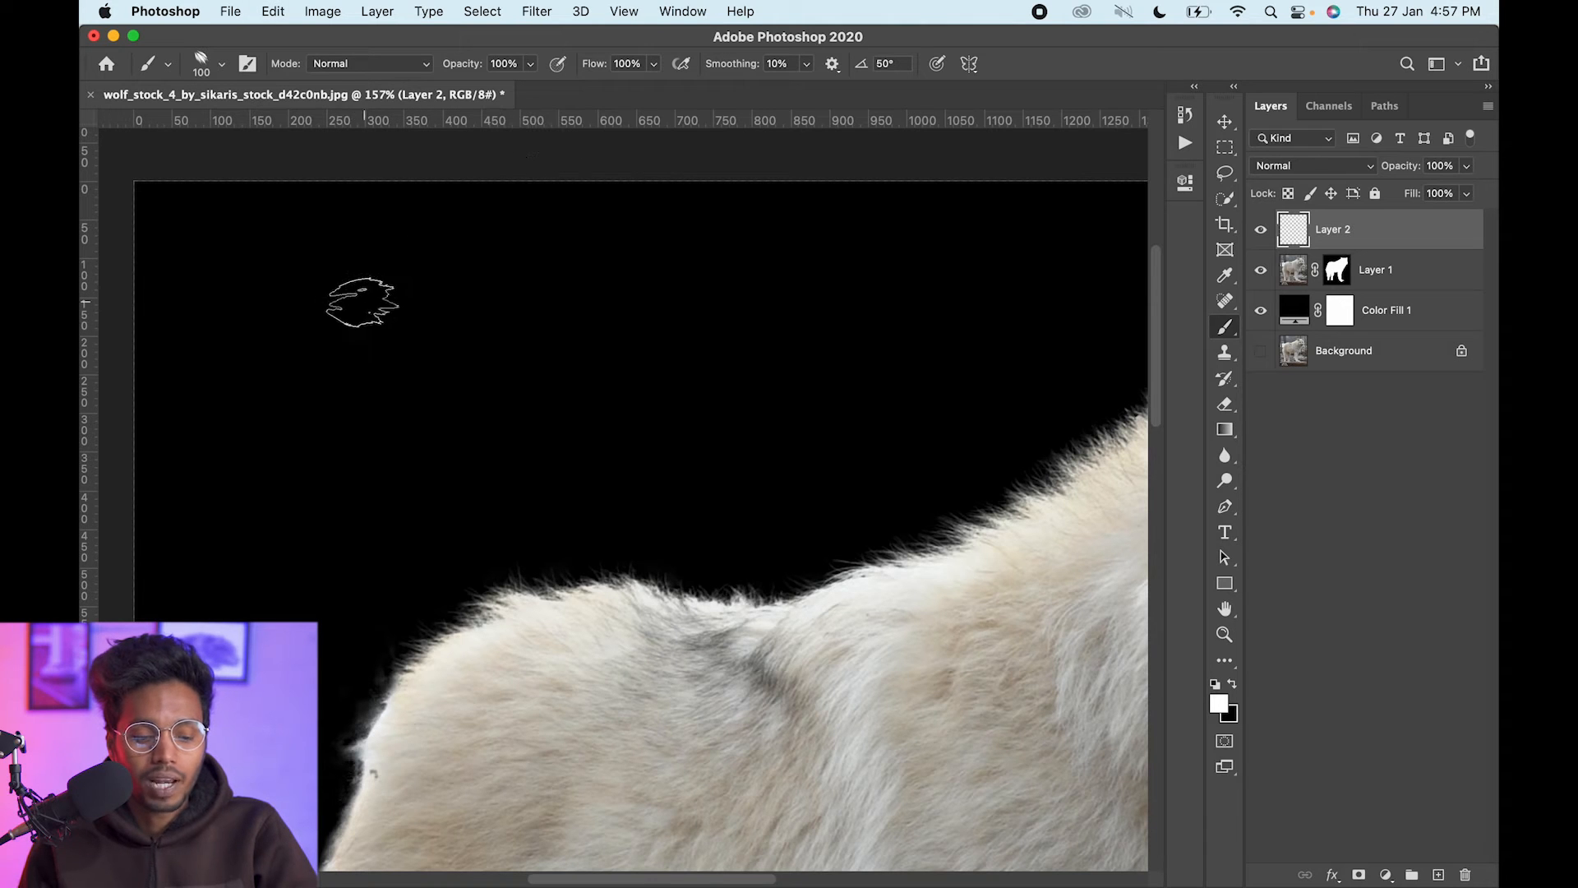
{"action": "left_click", "coordinate": [364, 294]}
Stamp white samples of the Wirey, Spikey and short fur brushes in a row beside the Pointy sample on Layer 2.
{"action": "left_click", "coordinate": [227, 65]}
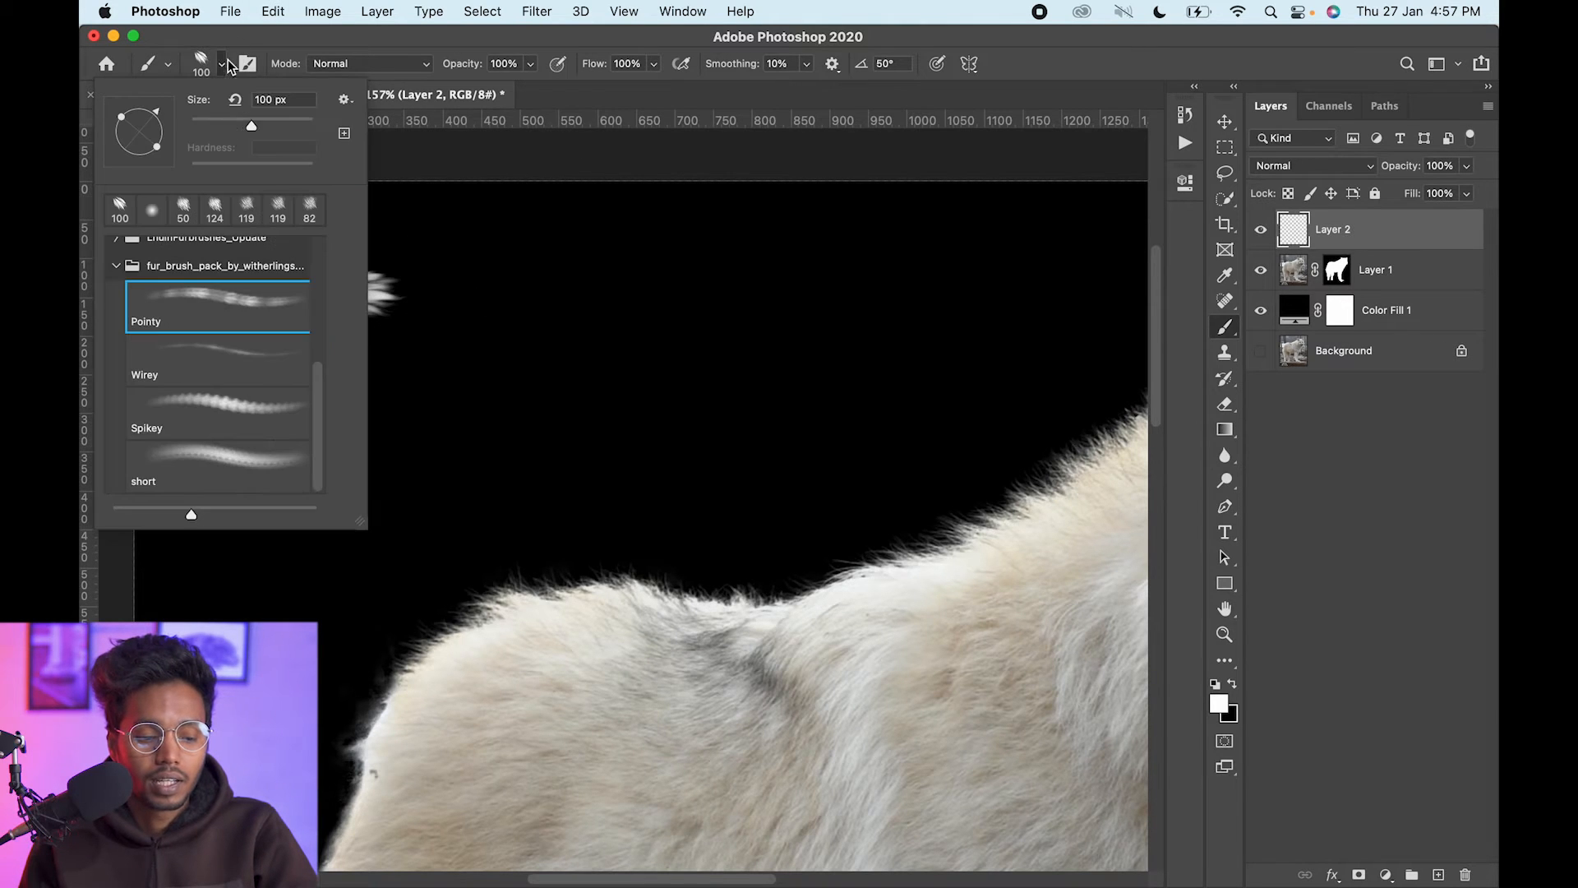
{"action": "left_click", "coordinate": [211, 365]}
{"action": "left_click", "coordinate": [567, 302]}
{"action": "key", "text": "super+z"}
{"action": "left_click", "coordinate": [221, 65]}
{"action": "left_click", "coordinate": [194, 418]}
{"action": "left_click", "coordinate": [723, 294]}
{"action": "left_click", "coordinate": [223, 69]}
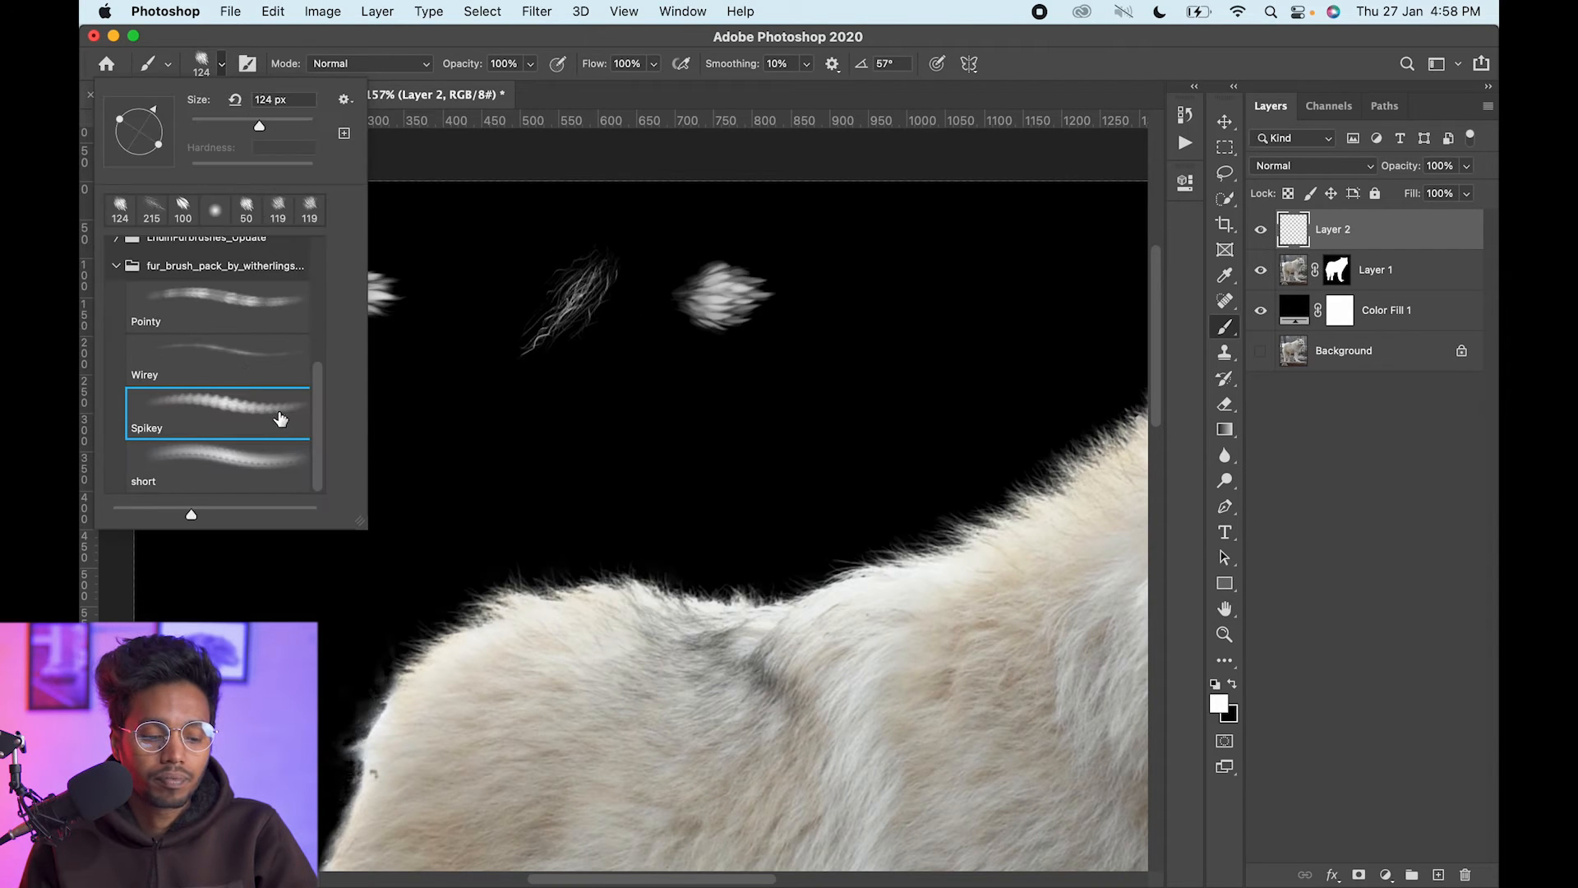
{"action": "left_click", "coordinate": [309, 483]}
{"action": "left_click", "coordinate": [896, 304]}
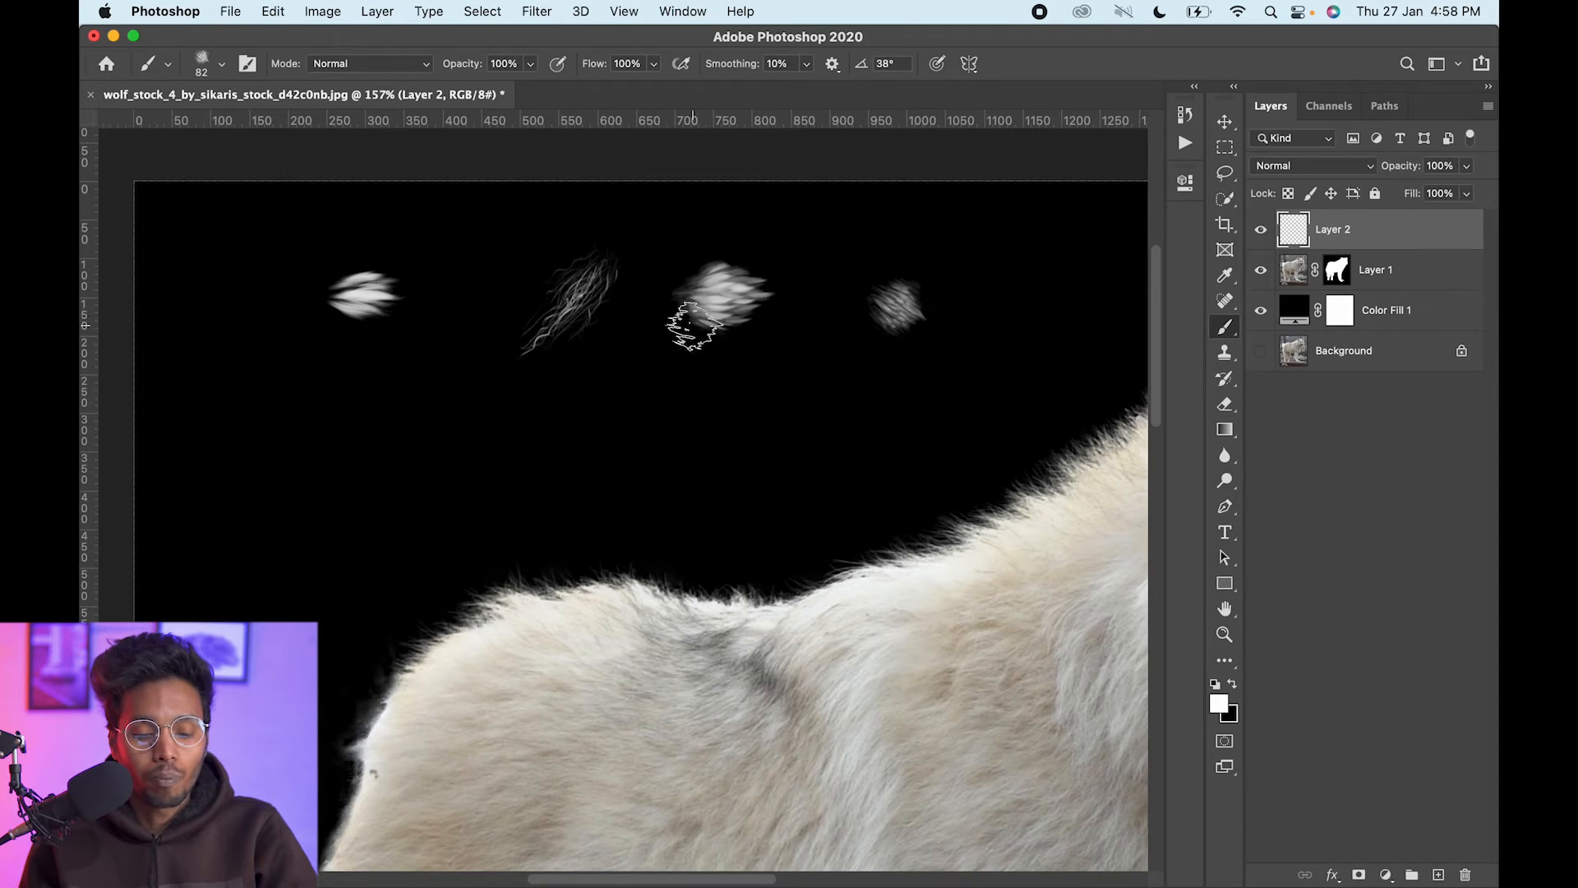
Choose the Wirey fur brush, hide the sample layer Layer 2, and select Layer 1's mask.
{"action": "key", "text": "super+space"}
{"action": "mouse_move", "coordinate": [855, 323]}
{"action": "left_mouse_down"}
{"action": "mouse_move", "coordinate": [884, 309]}
{"action": "mouse_move", "coordinate": [839, 311]}
{"action": "left_mouse_up"}
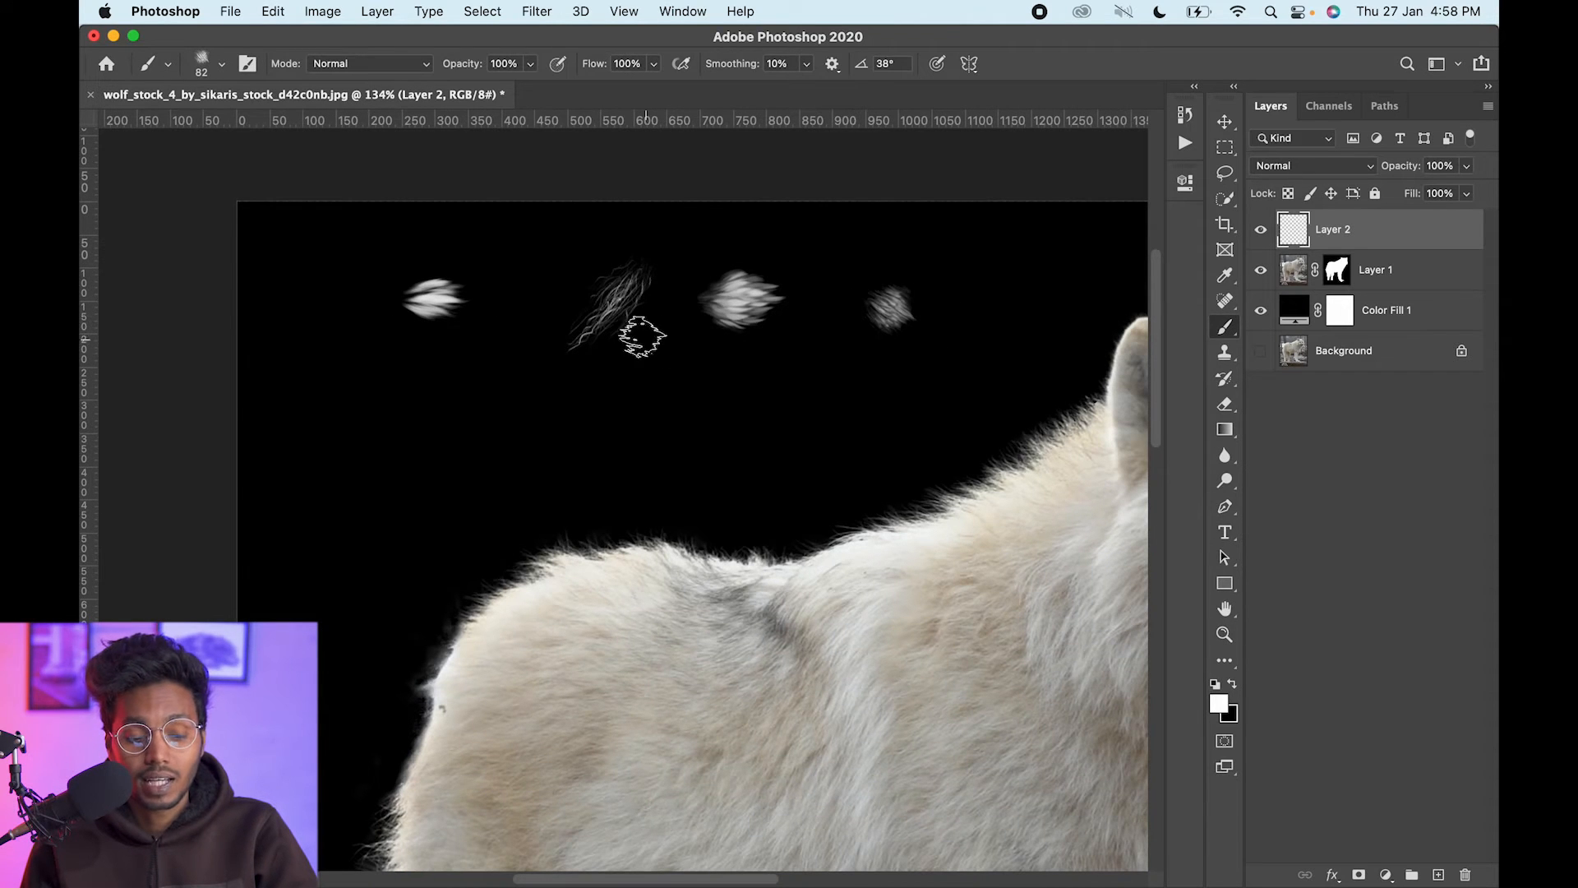
{"action": "key", "text": "super+space"}
{"action": "mouse_move", "coordinate": [639, 335]}
{"action": "left_mouse_down"}
{"action": "mouse_move", "coordinate": [687, 323]}
{"action": "mouse_move", "coordinate": [648, 338]}
{"action": "left_mouse_up"}
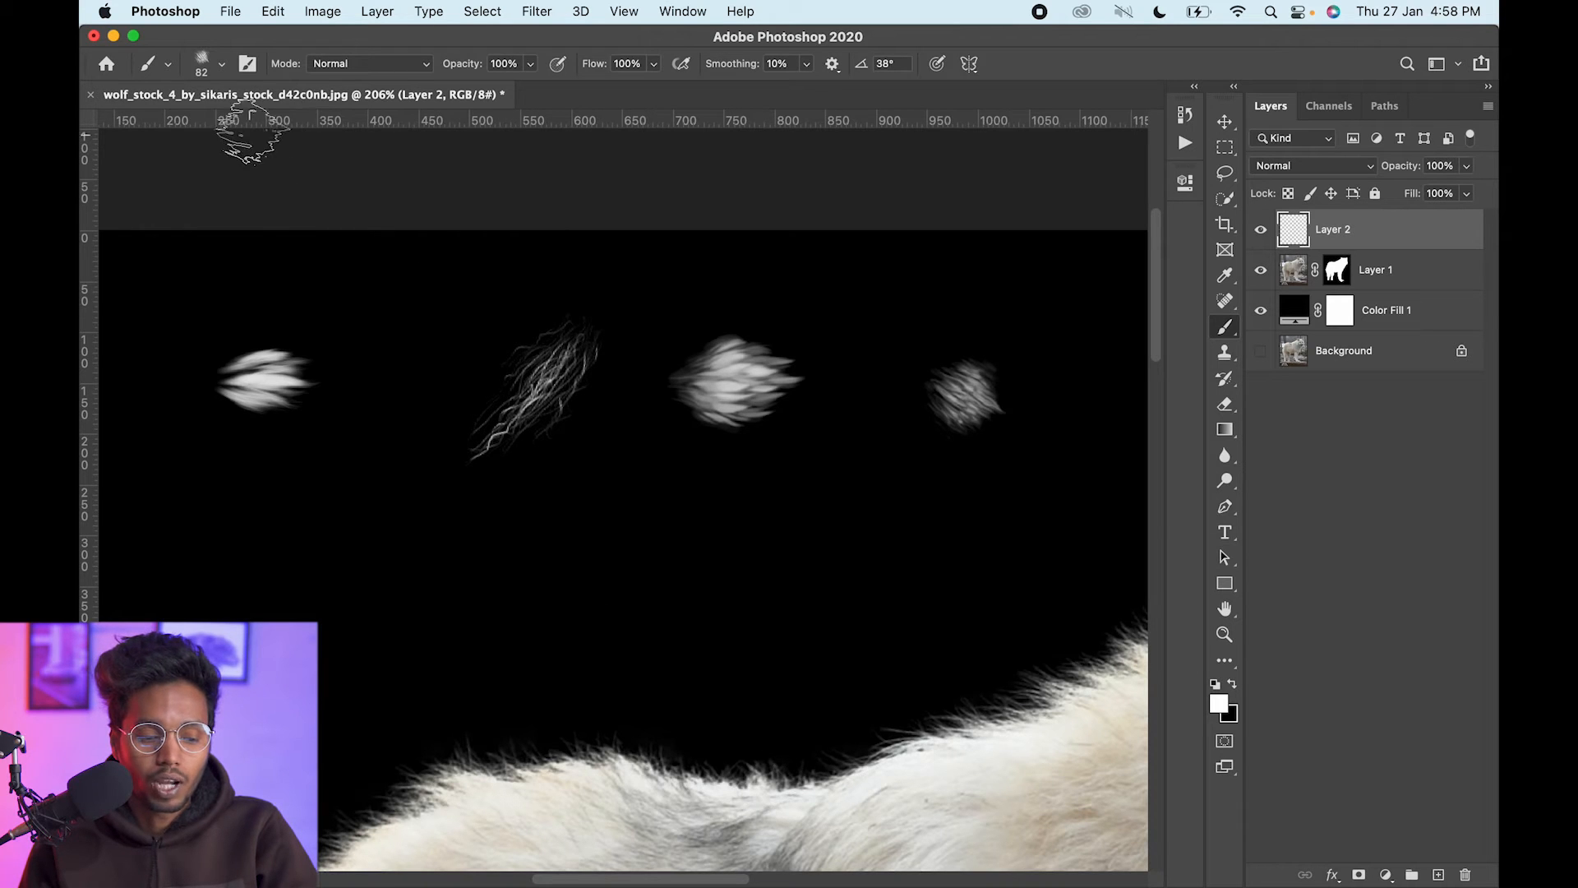
{"action": "left_click", "coordinate": [222, 64]}
{"action": "left_click", "coordinate": [191, 363]}
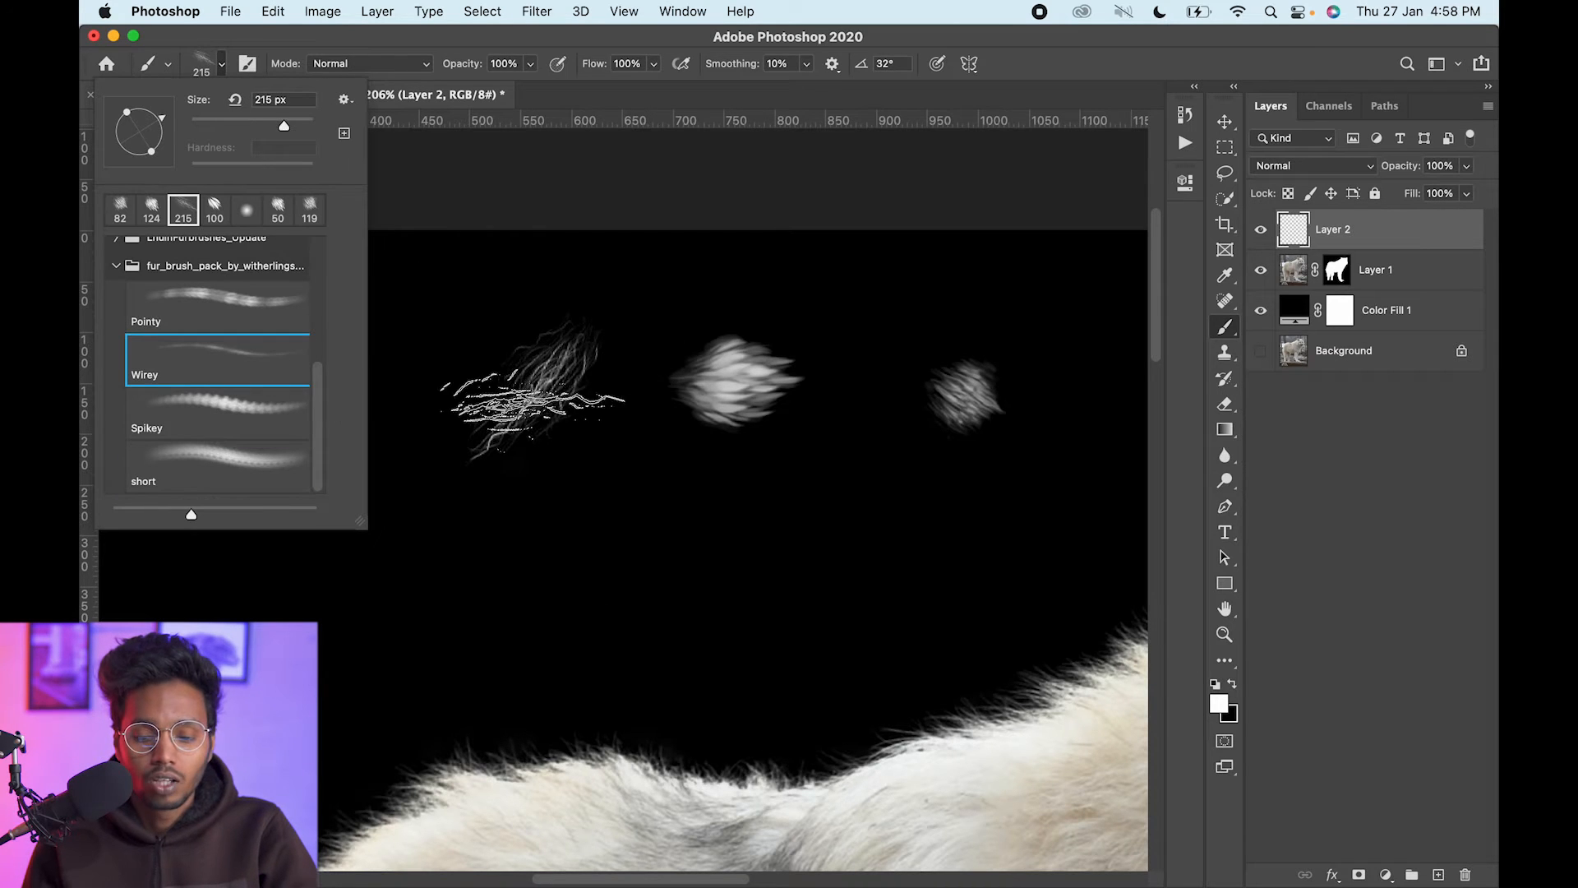
{"action": "left_click", "coordinate": [1260, 229]}
{"action": "left_click", "coordinate": [1348, 281]}
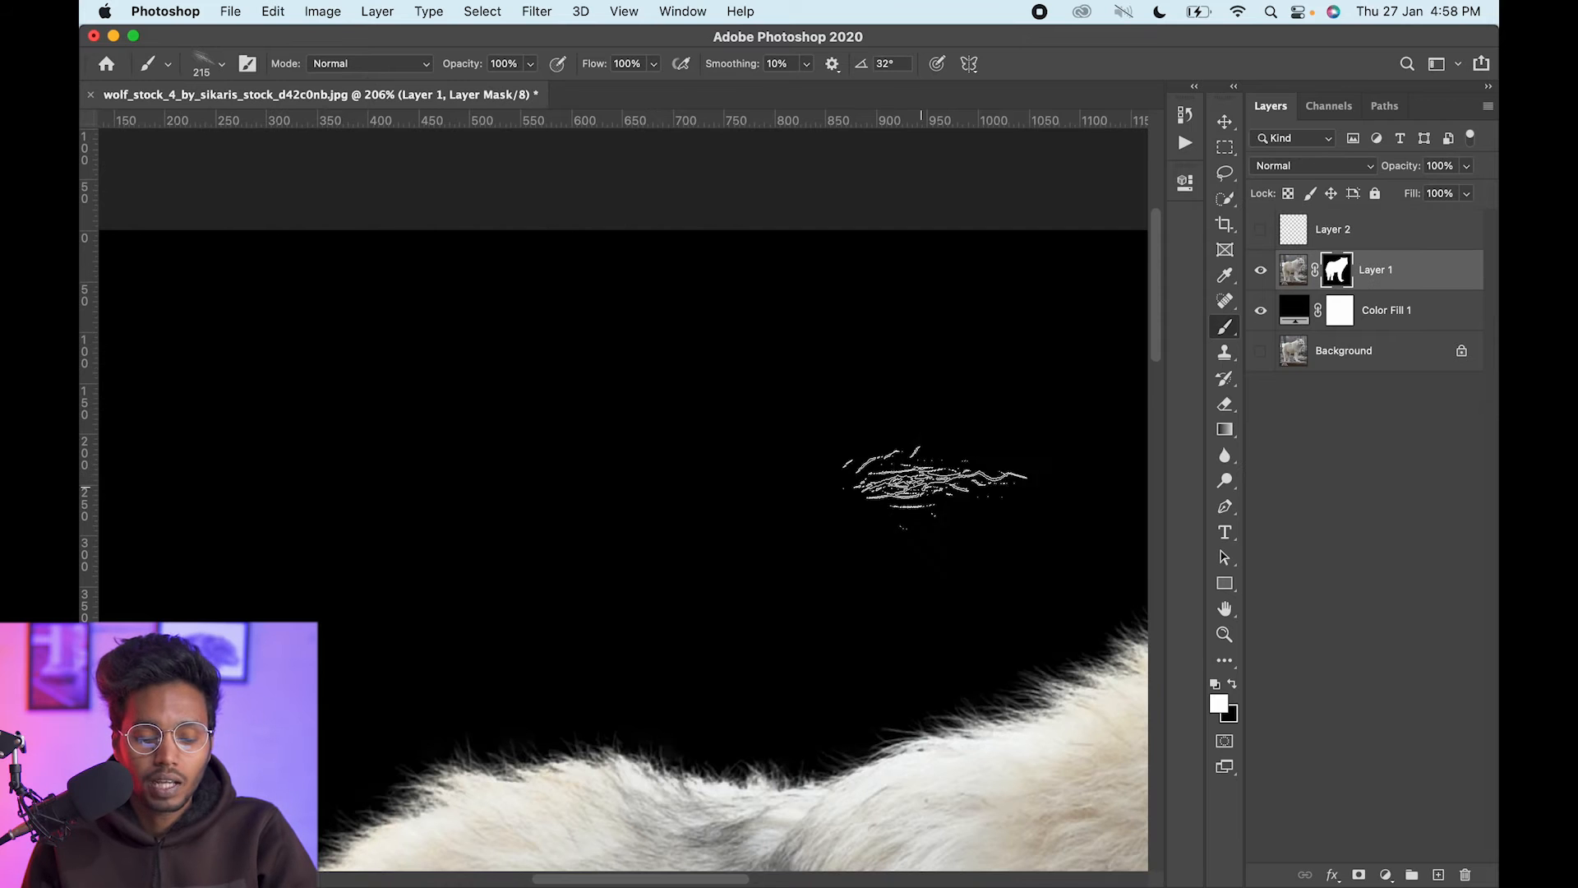
Rotate the Wirey brush to 108°, reduce it to 60 px, and paint fine white hairs on the mask along the back's edge.
{"action": "left_click_drag", "start_coordinate": [916, 483], "coordinate": [613, 233]}
{"action": "left_click_drag", "start_coordinate": [575, 456], "coordinate": [691, 424]}
{"action": "right_click", "coordinate": [608, 461]}
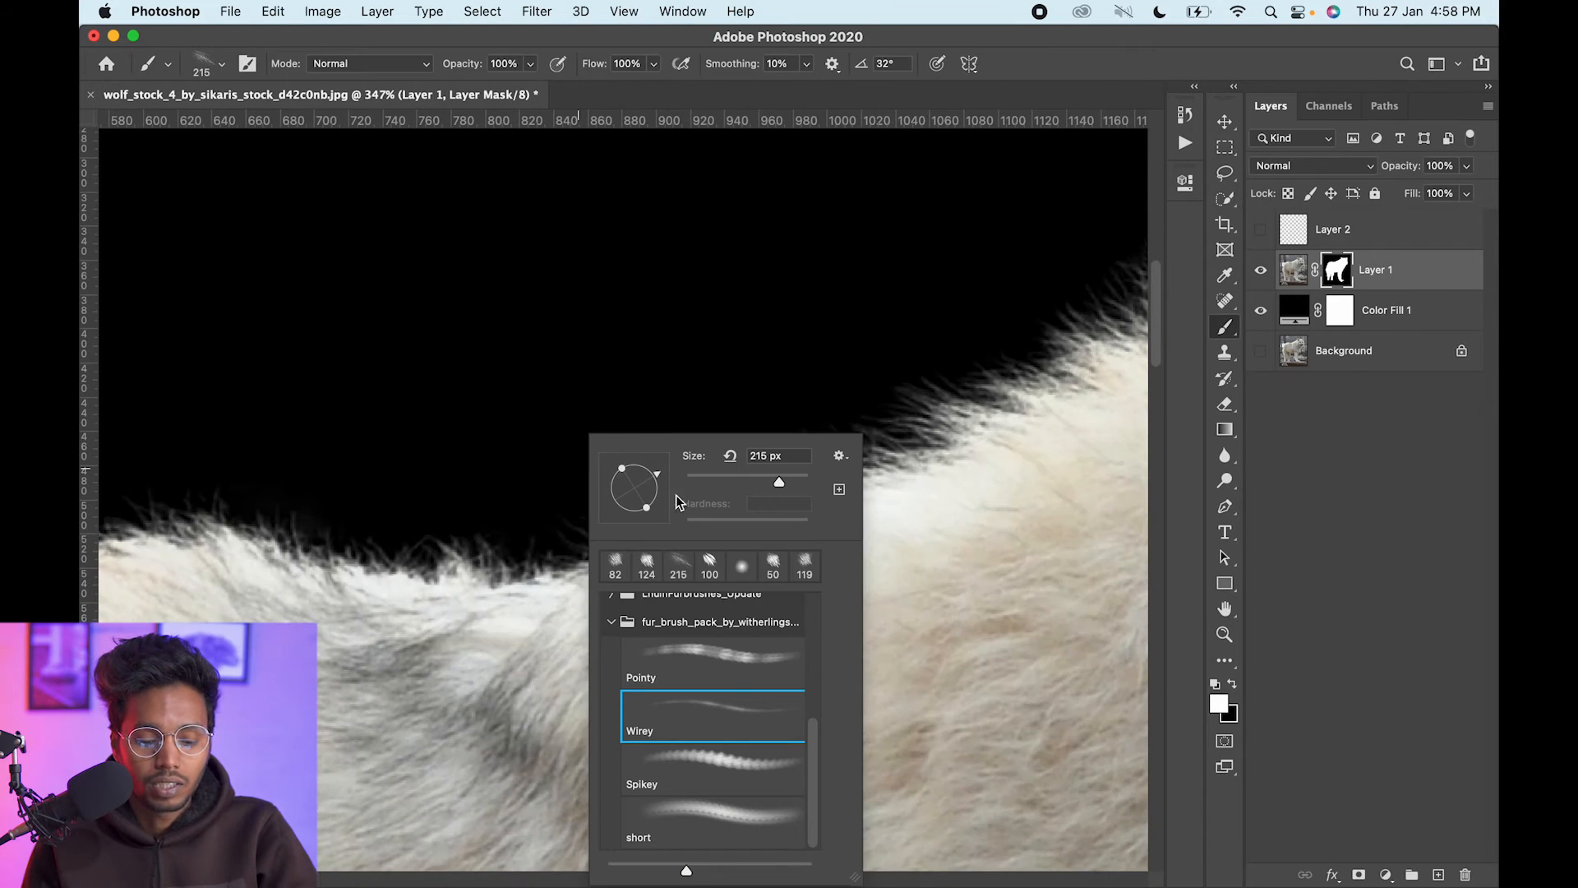
{"action": "left_click_drag", "start_coordinate": [658, 486], "coordinate": [607, 512]}
{"action": "left_click_drag", "start_coordinate": [621, 448], "coordinate": [620, 446]}
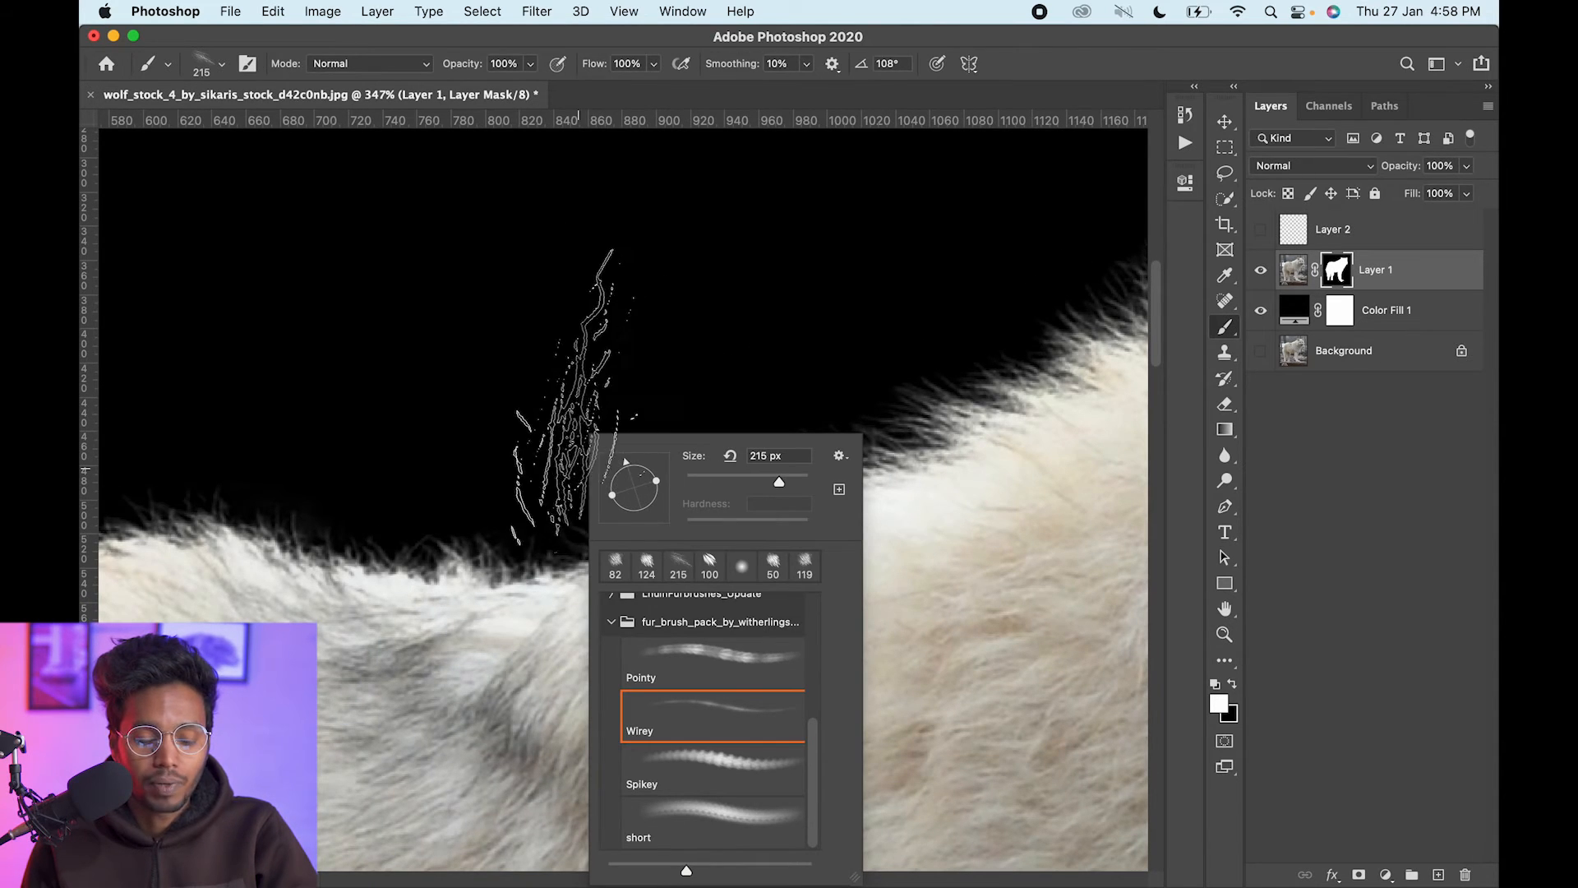
{"action": "left_click_drag", "start_coordinate": [534, 536], "coordinate": [312, 571]}
{"action": "left_click_drag", "start_coordinate": [580, 526], "coordinate": [520, 552]}
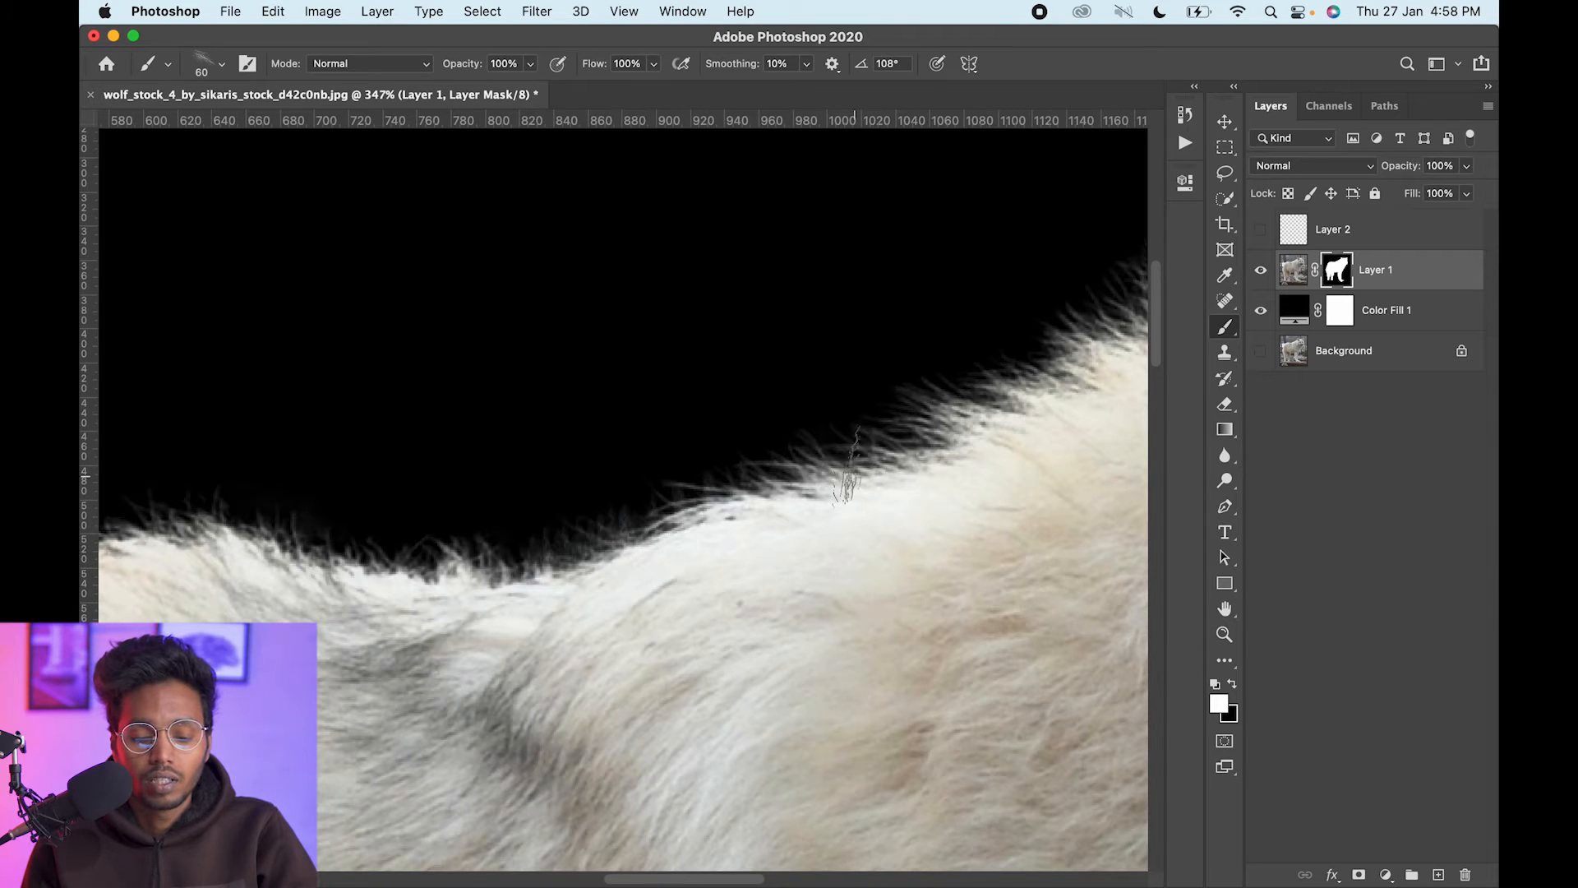
Enlarge the Wirey brush to 74 px and paint fine white hairs on Layer 1's mask along the dip in the back.
{"action": "left_click_drag", "start_coordinate": [619, 589], "coordinate": [830, 515]}
{"action": "left_click_drag", "start_coordinate": [623, 518], "coordinate": [587, 491]}
{"action": "mouse_move", "coordinate": [492, 502]}
{"action": "left_mouse_down"}
{"action": "mouse_move", "coordinate": [519, 476]}
{"action": "mouse_move", "coordinate": [717, 509]}
{"action": "mouse_move", "coordinate": [777, 483]}
{"action": "left_mouse_up"}
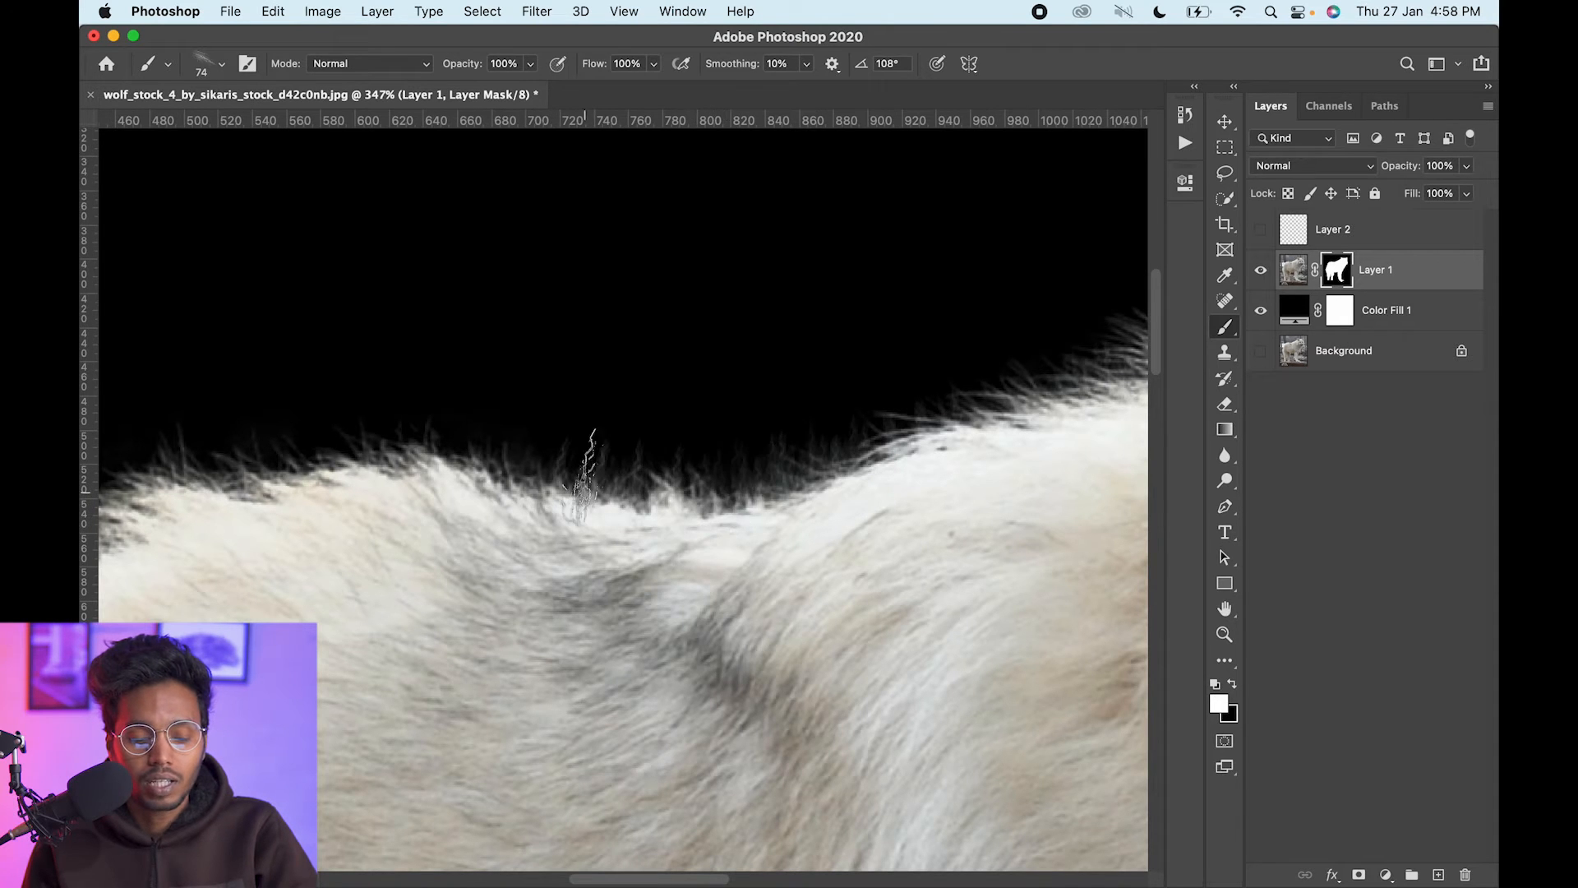
{"action": "left_click_drag", "start_coordinate": [583, 513], "coordinate": [547, 516]}
{"action": "left_click_drag", "start_coordinate": [382, 495], "coordinate": [876, 406]}
{"action": "mouse_move", "coordinate": [623, 459]}
{"action": "left_mouse_down"}
{"action": "mouse_move", "coordinate": [585, 466]}
{"action": "mouse_move", "coordinate": [715, 415]}
{"action": "mouse_move", "coordinate": [787, 419]}
{"action": "left_mouse_up"}
Reduce the Wirey brush to 53 px and paint white hairs on the mask around the rump and its rear edge.
{"action": "left_click_drag", "start_coordinate": [565, 507], "coordinate": [713, 347]}
{"action": "left_click_drag", "start_coordinate": [585, 447], "coordinate": [554, 454]}
{"action": "mouse_move", "coordinate": [546, 487]}
{"action": "left_mouse_down"}
{"action": "mouse_move", "coordinate": [545, 427]}
{"action": "mouse_move", "coordinate": [511, 498]}
{"action": "mouse_move", "coordinate": [521, 520]}
{"action": "mouse_move", "coordinate": [540, 493]}
{"action": "left_mouse_up"}
{"action": "mouse_move", "coordinate": [447, 830]}
{"action": "left_mouse_down"}
{"action": "mouse_move", "coordinate": [616, 504]}
{"action": "mouse_move", "coordinate": [570, 648]}
{"action": "left_mouse_up"}
{"action": "left_click_drag", "start_coordinate": [573, 452], "coordinate": [508, 629]}
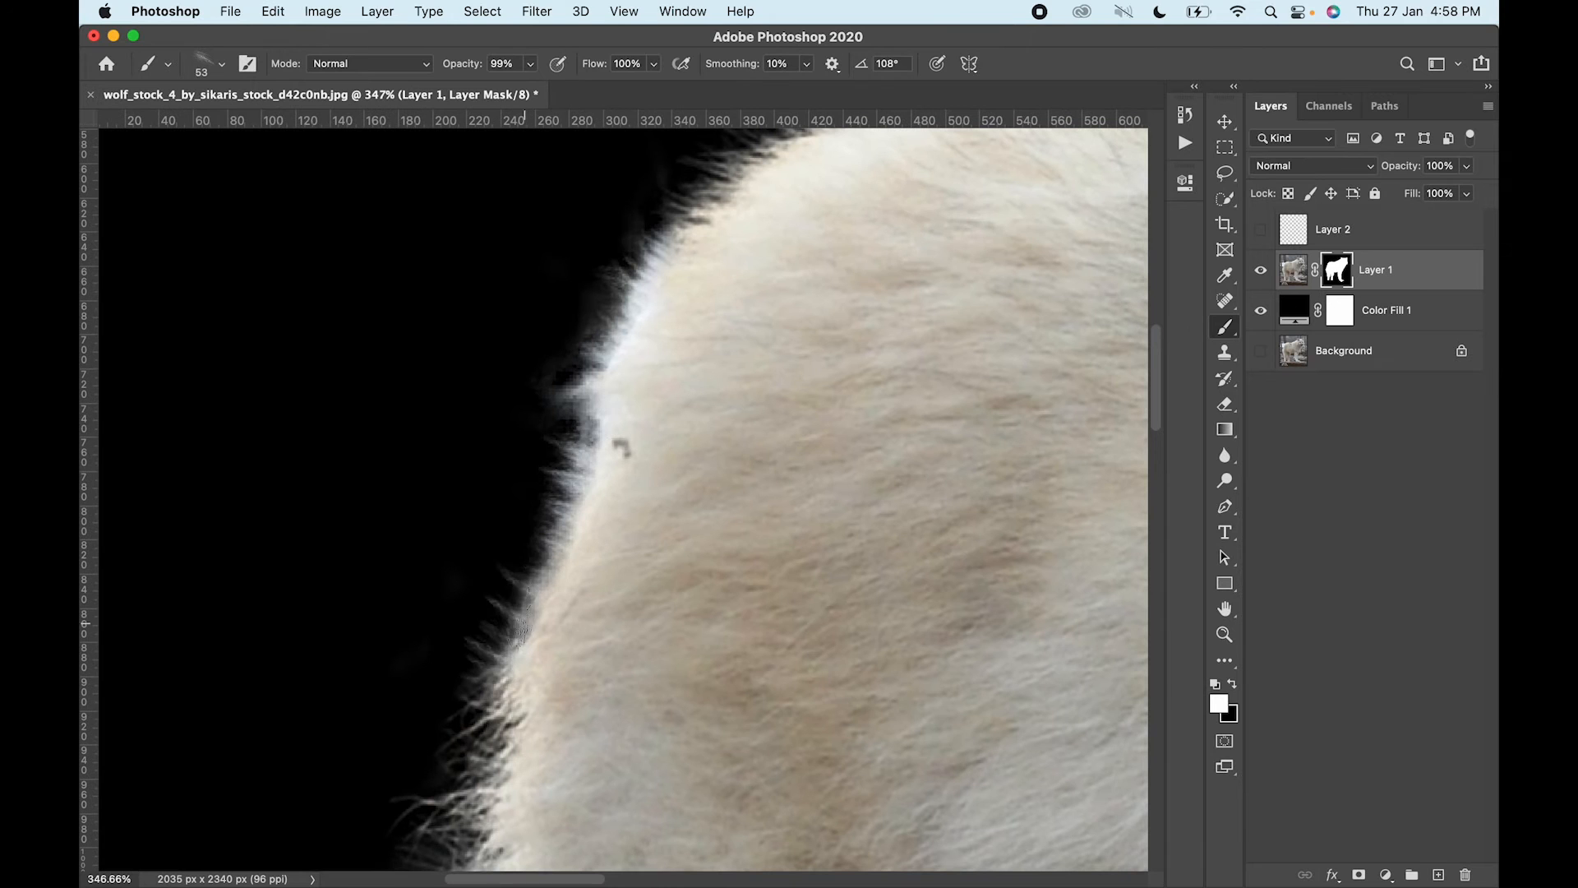
{"action": "left_click_drag", "start_coordinate": [539, 552], "coordinate": [506, 598]}
{"action": "left_click_drag", "start_coordinate": [575, 483], "coordinate": [547, 538]}
{"action": "left_click_drag", "start_coordinate": [581, 434], "coordinate": [565, 470]}
{"action": "left_click_drag", "start_coordinate": [544, 560], "coordinate": [513, 605]}
Paint white hairs on the mask down the rear edge of the hind leg to where the tail emerges.
{"action": "left_click_drag", "start_coordinate": [538, 827], "coordinate": [584, 574]}
{"action": "left_click_drag", "start_coordinate": [534, 805], "coordinate": [634, 370]}
{"action": "left_click_drag", "start_coordinate": [655, 698], "coordinate": [585, 419]}
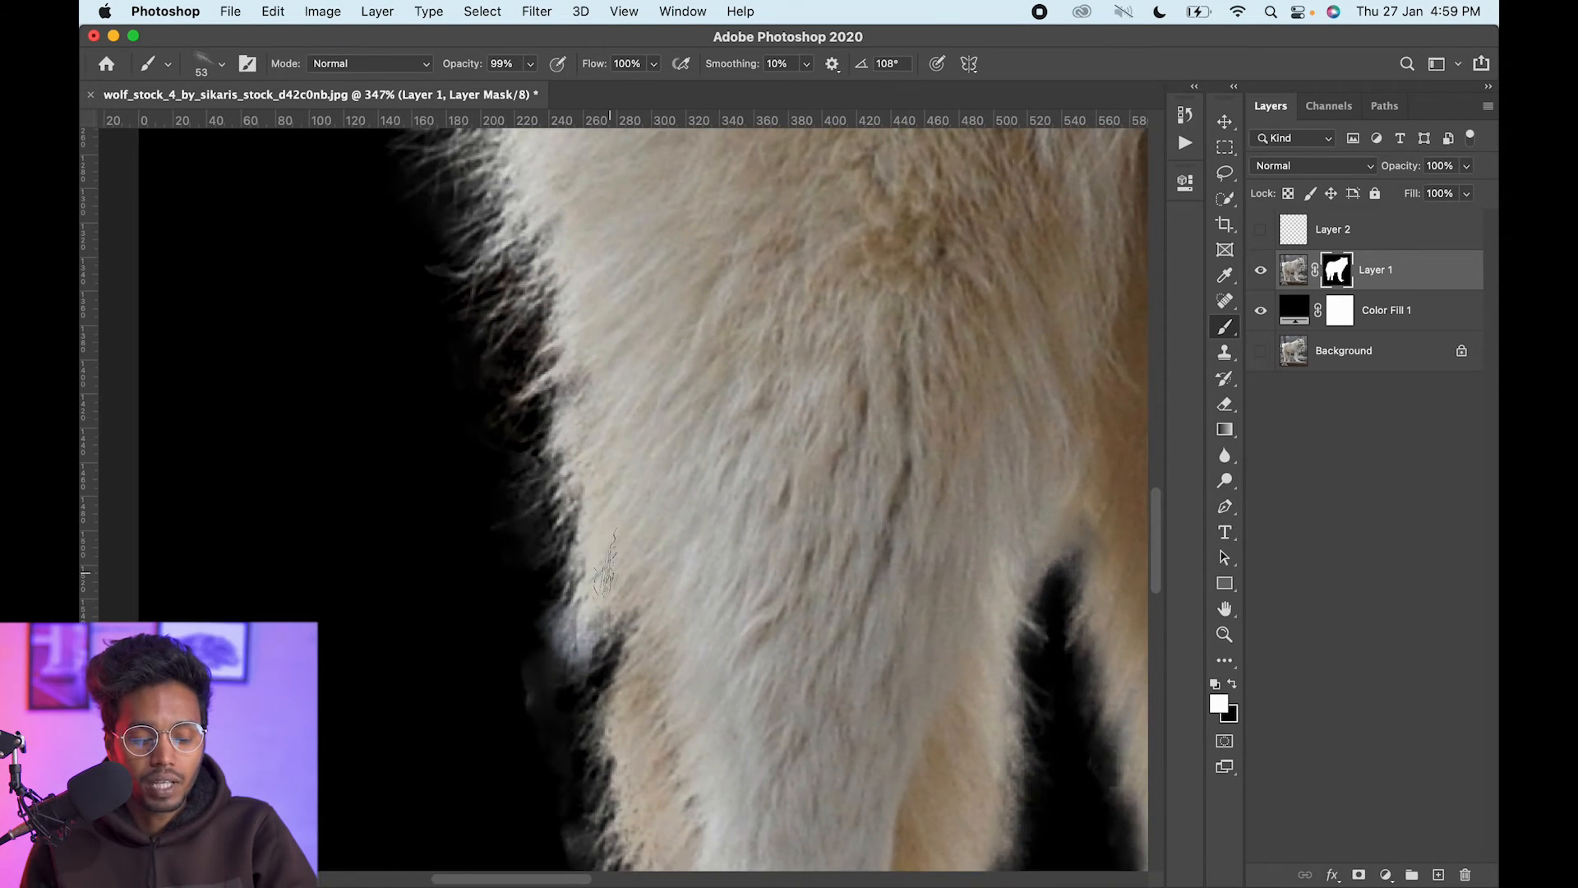
{"action": "left_click_drag", "start_coordinate": [599, 697], "coordinate": [558, 657]}
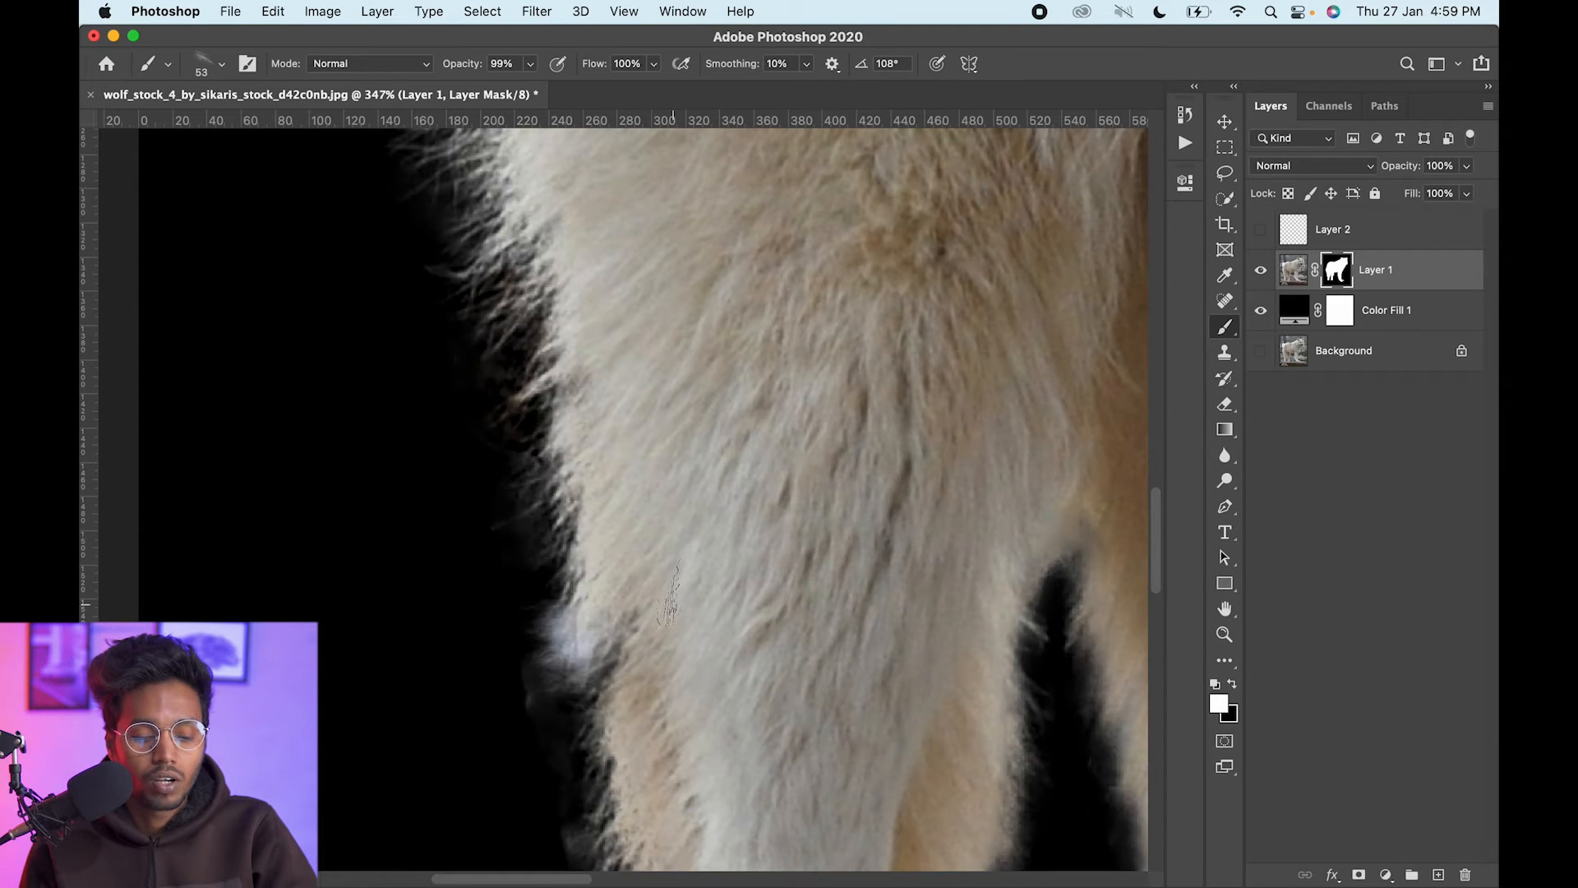
{"action": "left_click_drag", "start_coordinate": [645, 710], "coordinate": [605, 521]}
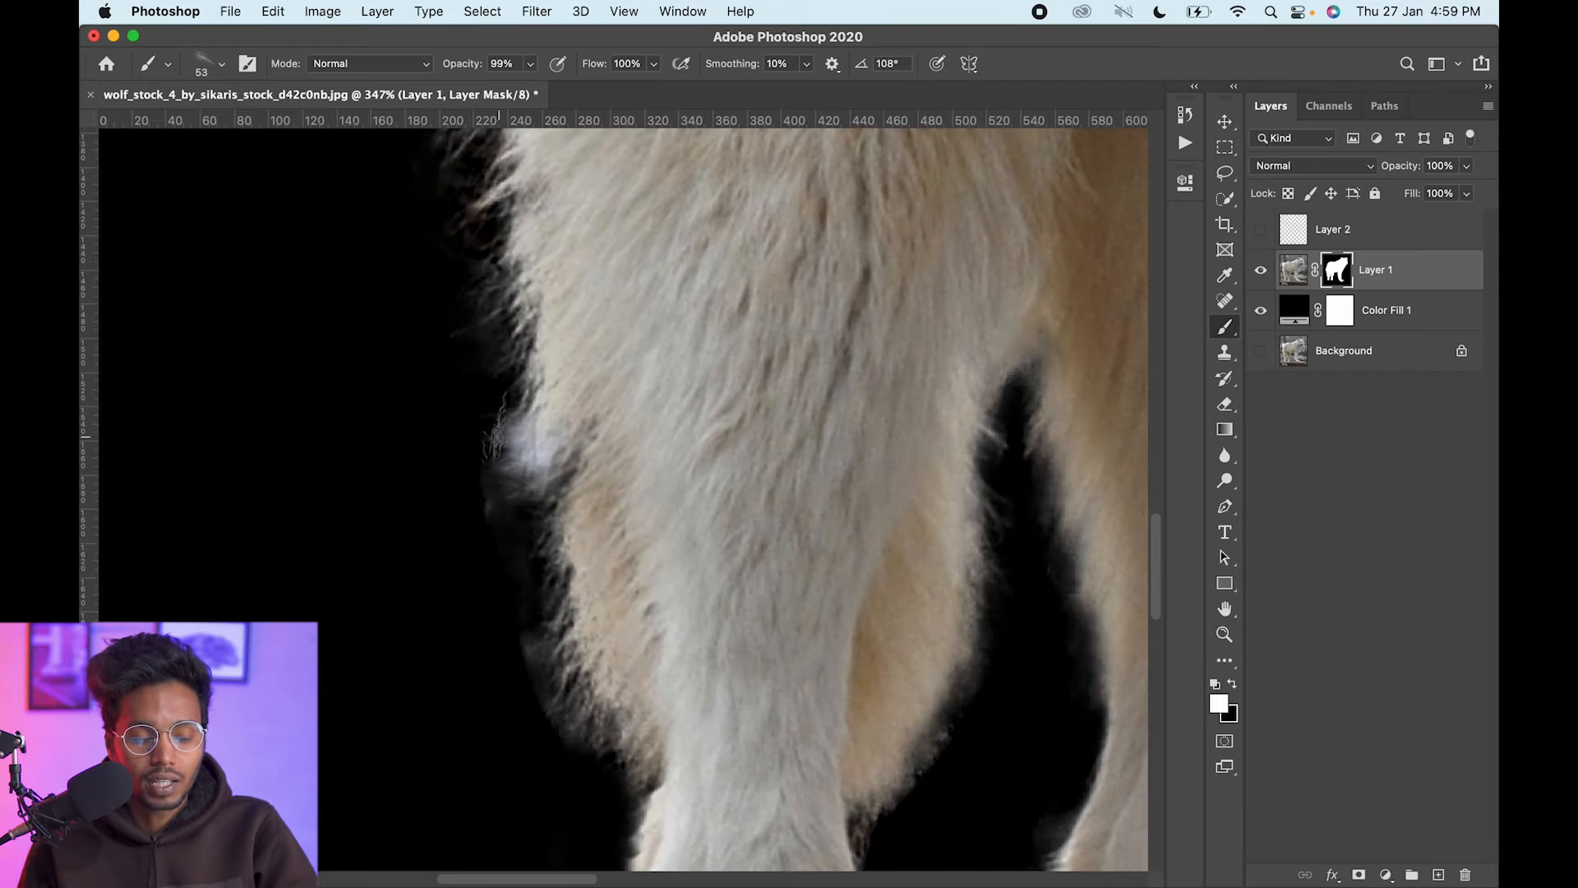
Paint out the leftover background patch and halo beside the tail on the mask with a black 39 px Soft Round brush.
{"action": "left_click", "coordinate": [222, 64]}
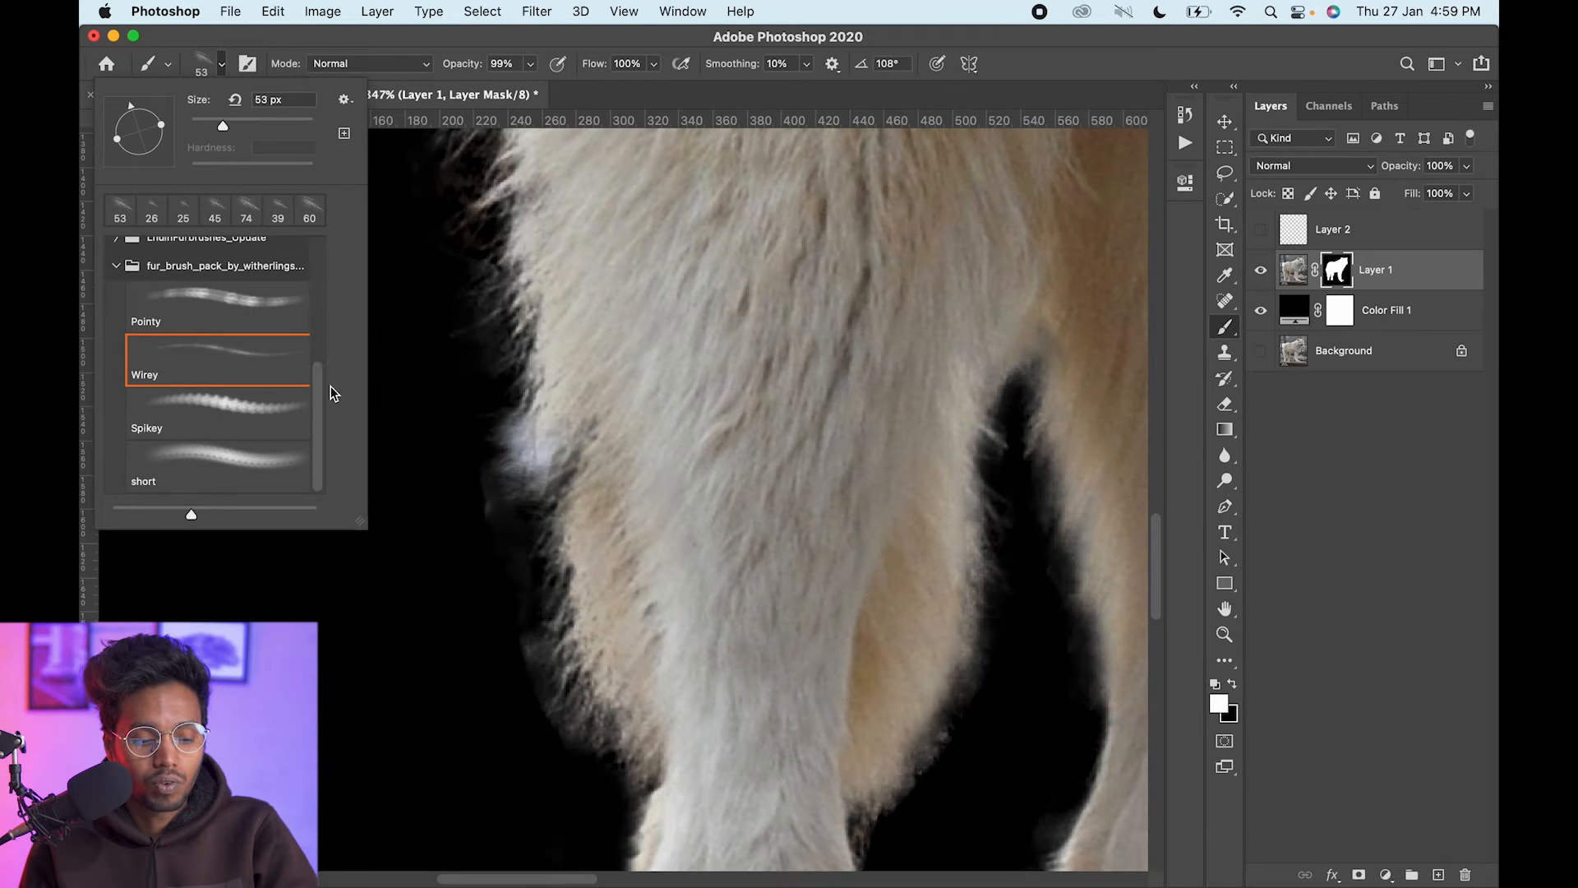
{"action": "scroll", "coordinate": [313, 400], "scroll_direction": "up", "scroll_amount": 15}
{"action": "left_click", "coordinate": [116, 251]}
{"action": "left_click", "coordinate": [258, 318]}
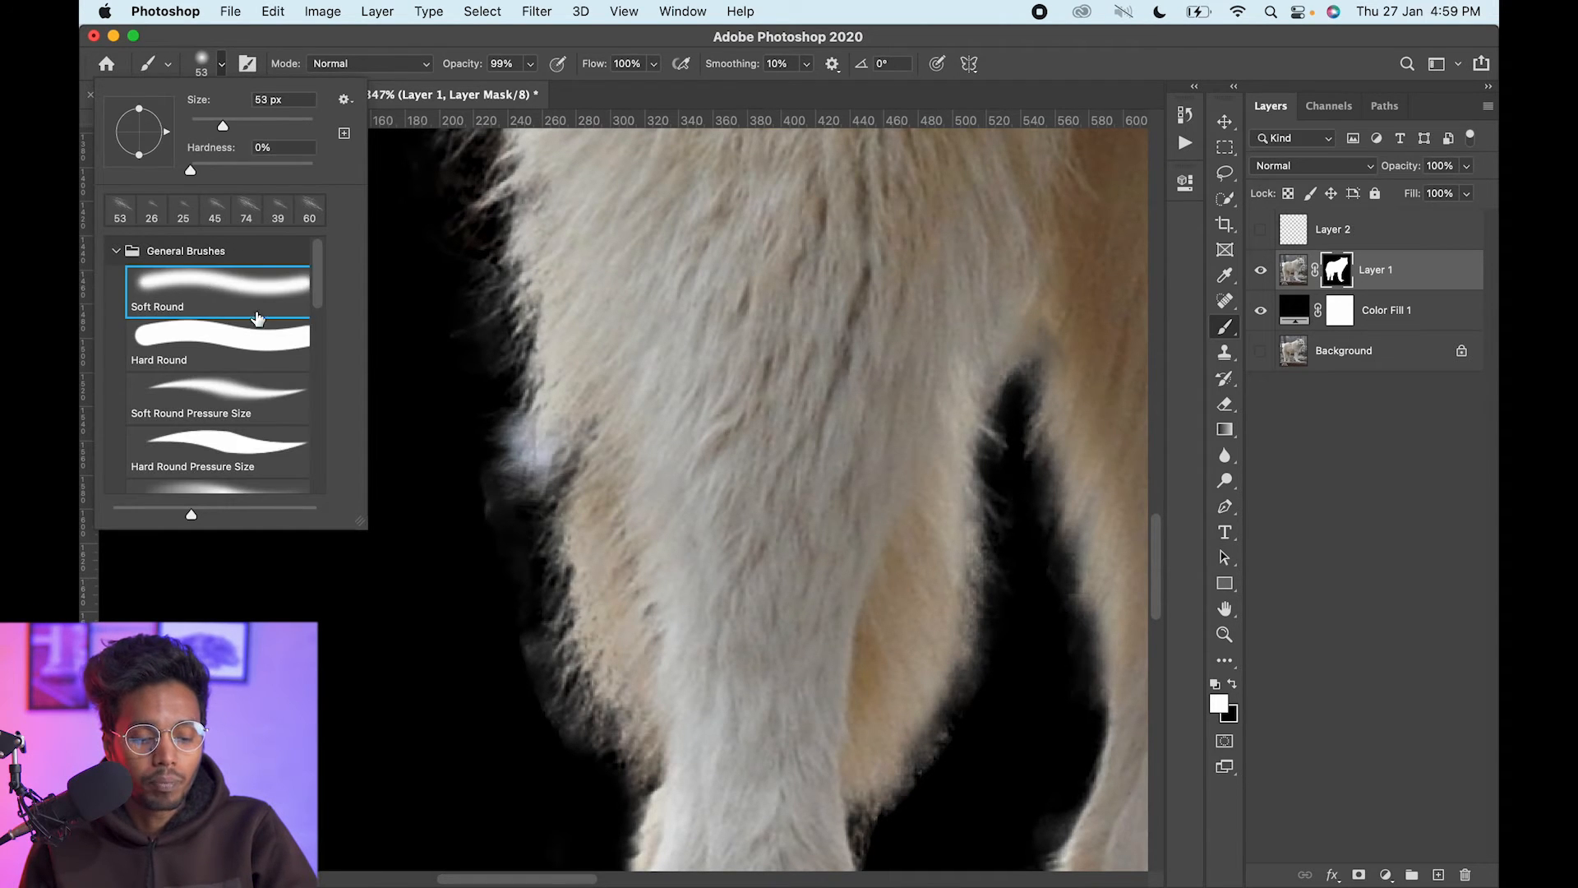
{"action": "mouse_move", "coordinate": [496, 457]}
{"action": "left_mouse_down"}
{"action": "mouse_move", "coordinate": [504, 497]}
{"action": "mouse_move", "coordinate": [498, 419]}
{"action": "mouse_move", "coordinate": [516, 464]}
{"action": "mouse_move", "coordinate": [505, 427]}
{"action": "mouse_move", "coordinate": [499, 621]}
{"action": "mouse_move", "coordinate": [529, 696]}
{"action": "left_mouse_up"}
{"action": "key", "text": "x"}
Return to a white fur brush at 66 px, rotate it to -79°, and paint hairs on the mask along the tail's outer edge.
{"action": "left_click", "coordinate": [221, 69]}
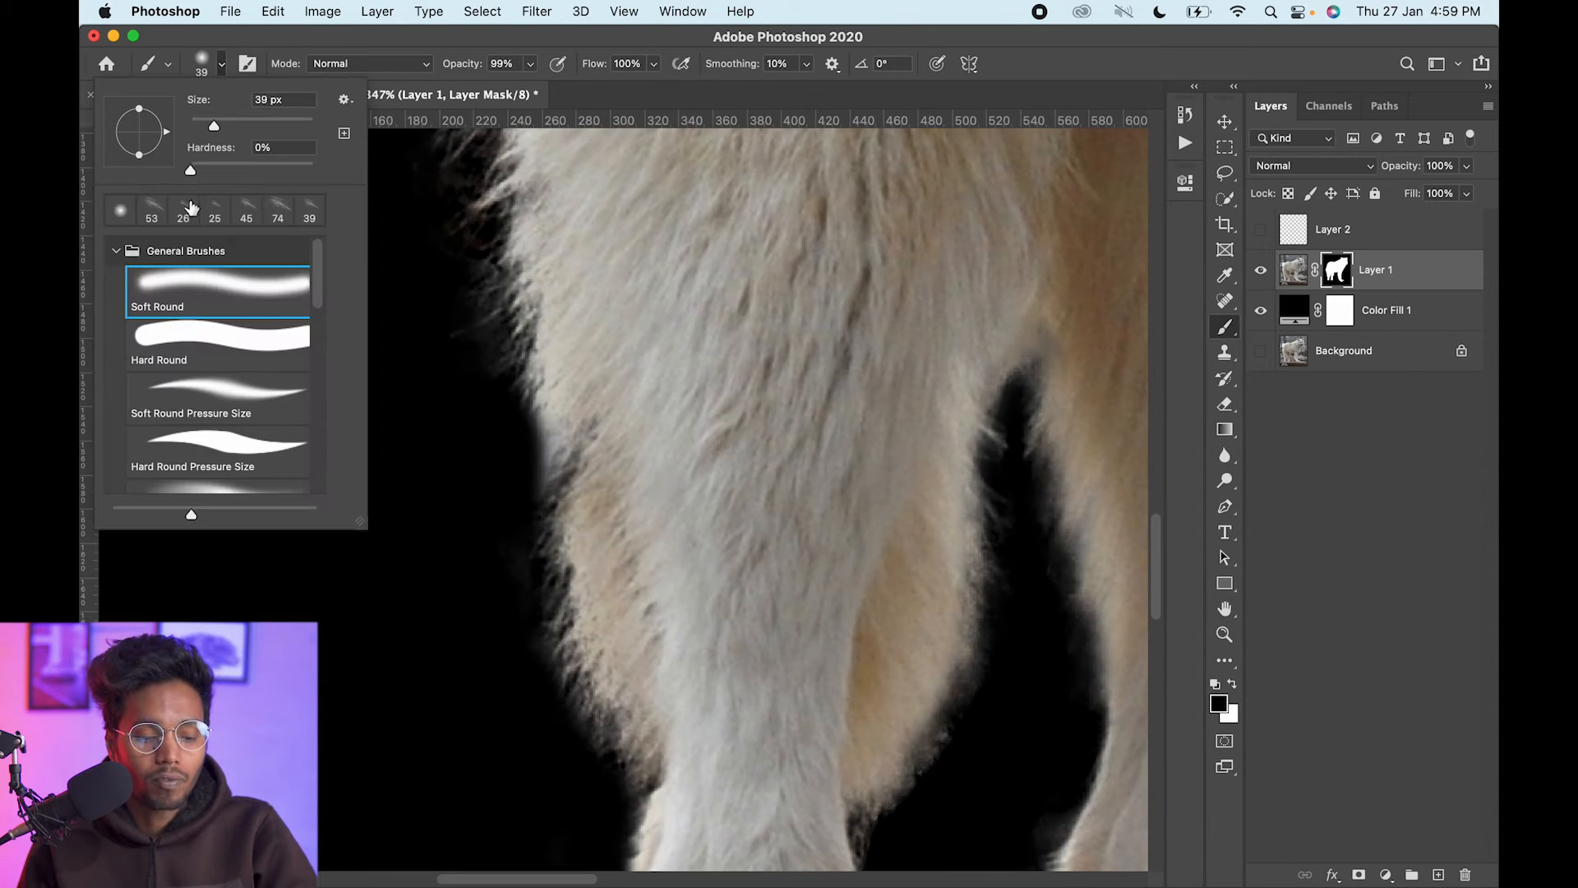
{"action": "mouse_move", "coordinate": [583, 386]}
{"action": "left_mouse_down"}
{"action": "mouse_move", "coordinate": [609, 401]}
{"action": "mouse_move", "coordinate": [633, 475]}
{"action": "left_mouse_up"}
{"action": "right_click", "coordinate": [601, 347]}
{"action": "left_click", "coordinate": [553, 391]}
{"action": "key", "text": "x"}
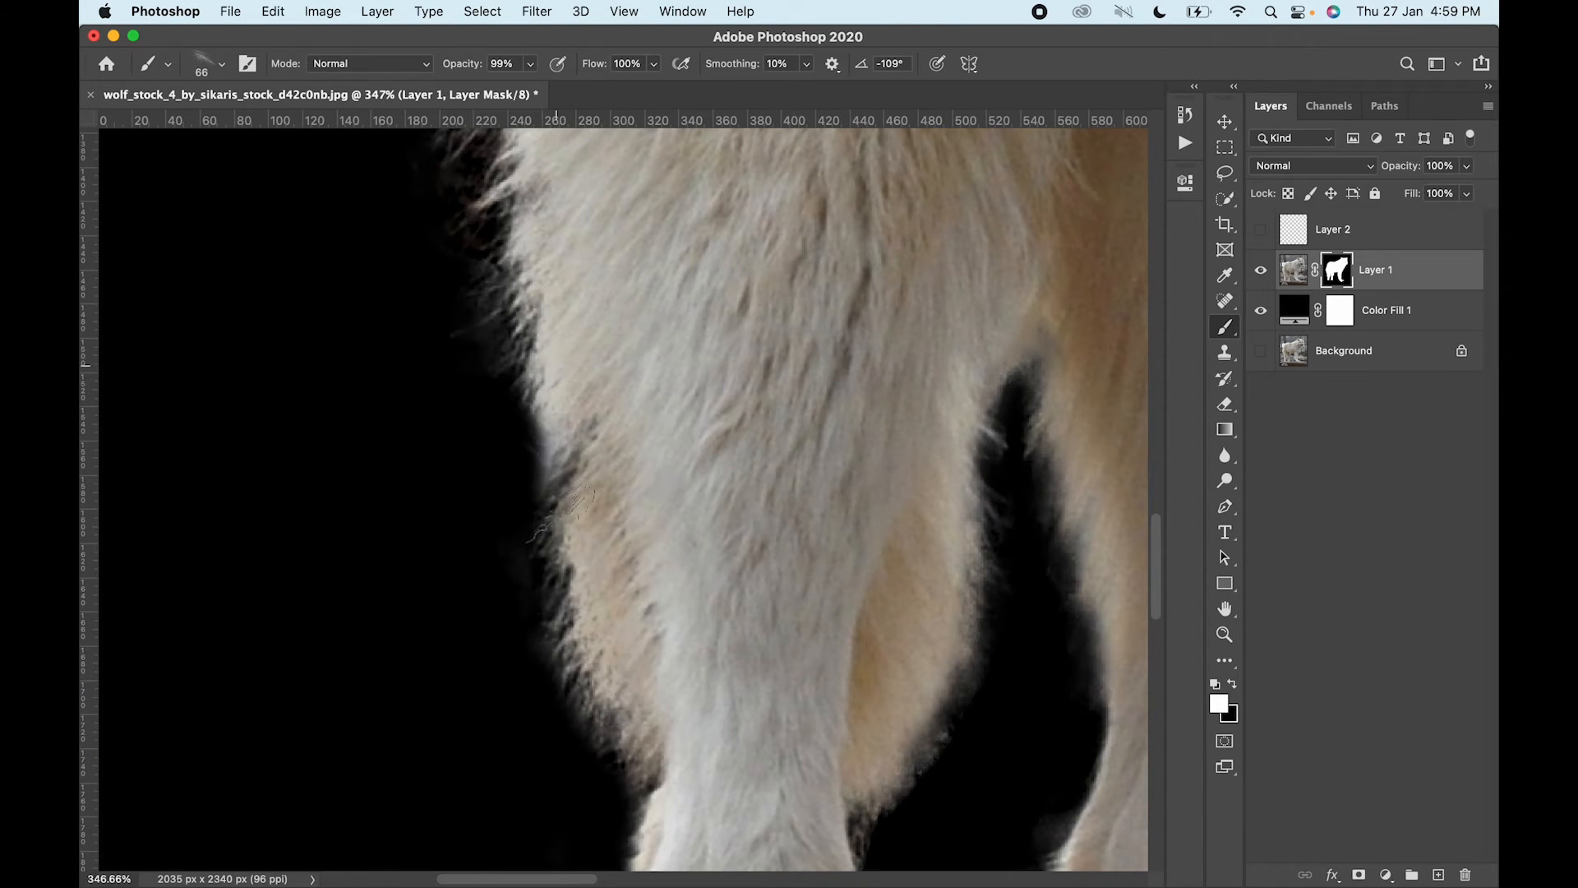
{"action": "right_click", "coordinate": [579, 428]}
{"action": "left_click_drag", "start_coordinate": [639, 504], "coordinate": [626, 503]}
{"action": "left_click", "coordinate": [542, 438]}
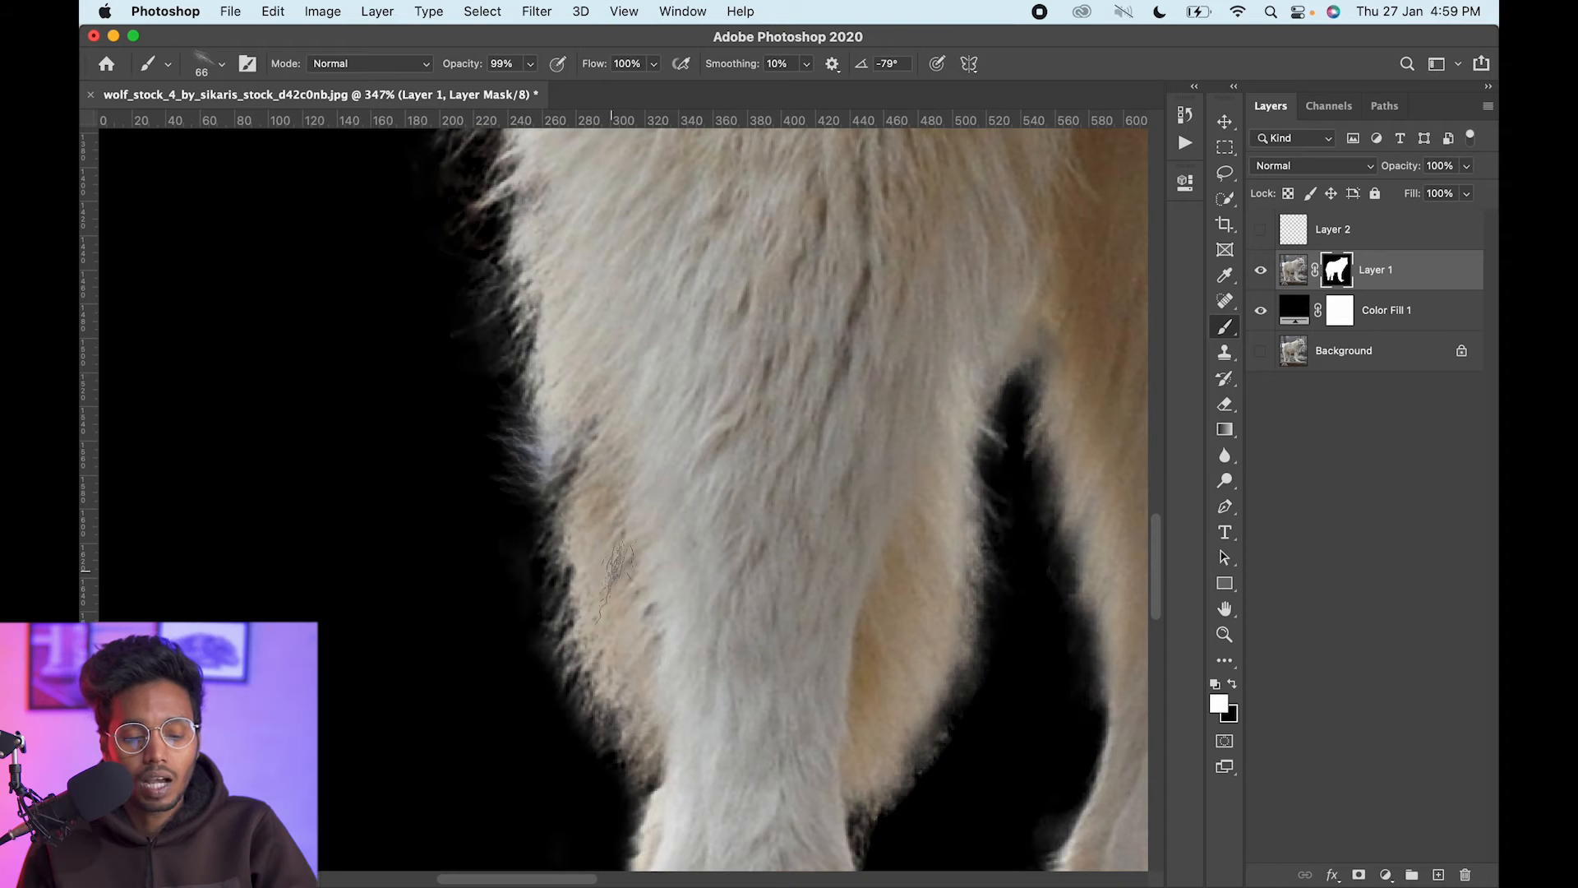
{"action": "mouse_move", "coordinate": [557, 498]}
{"action": "left_mouse_down"}
{"action": "mouse_move", "coordinate": [560, 555]}
{"action": "mouse_move", "coordinate": [584, 641]}
{"action": "mouse_move", "coordinate": [564, 582]}
{"action": "left_mouse_up"}
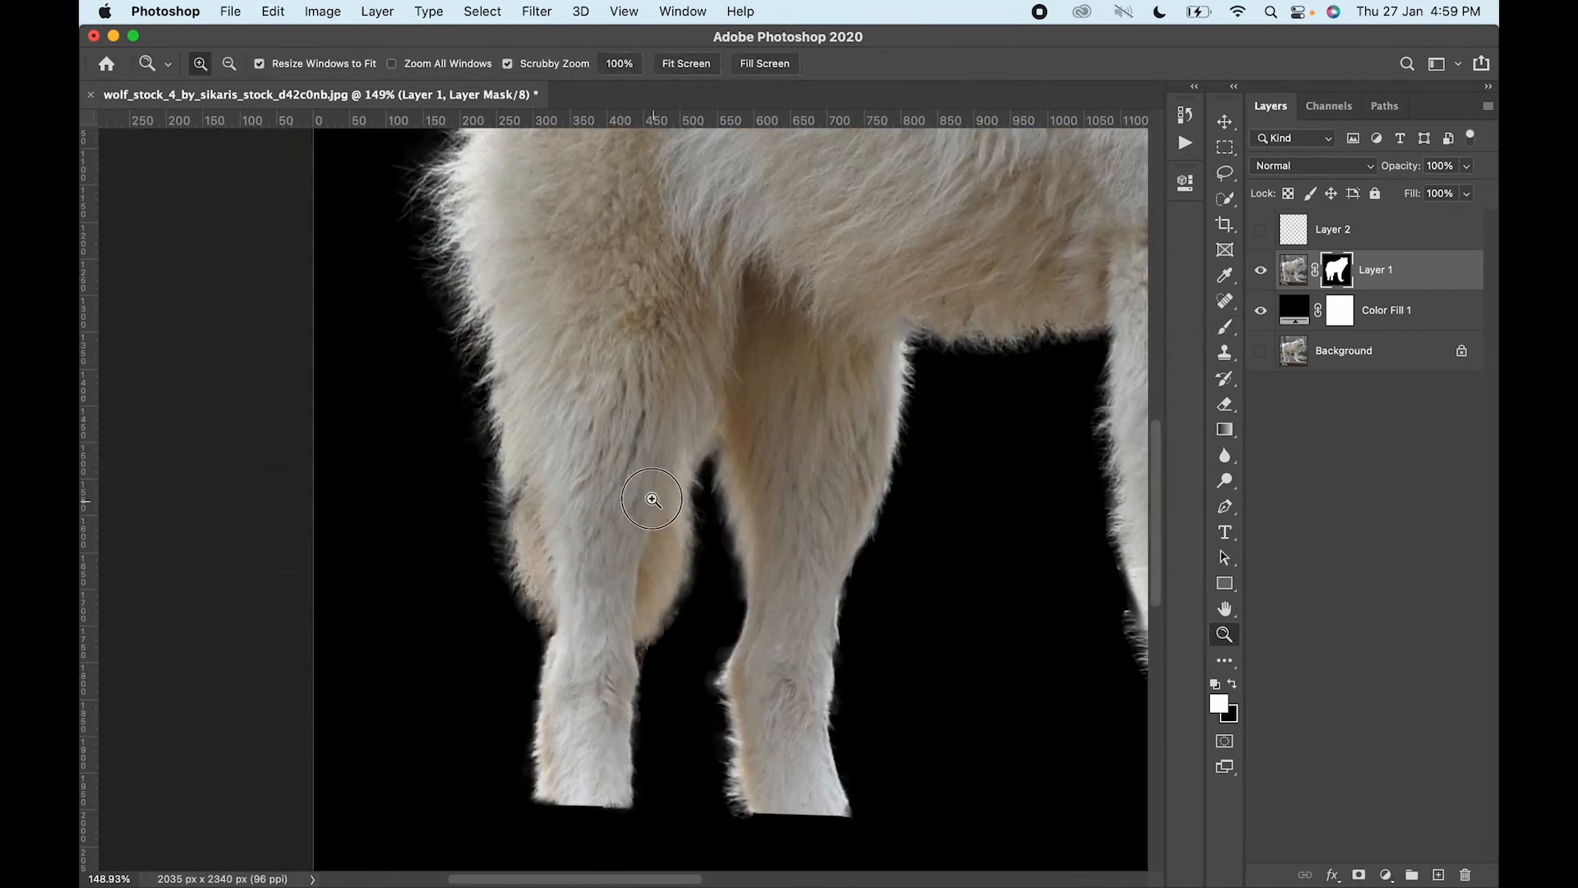
Adjust the fur brush's angle to the hair direction and paint white hairs on the mask around the hind legs and tail.
{"action": "left_click_drag", "start_coordinate": [652, 496], "coordinate": [728, 518]}
{"action": "left_click_drag", "start_coordinate": [661, 653], "coordinate": [563, 526]}
{"action": "mouse_move", "coordinate": [596, 579]}
{"action": "left_mouse_down"}
{"action": "mouse_move", "coordinate": [626, 550]}
{"action": "mouse_move", "coordinate": [575, 628]}
{"action": "left_mouse_up"}
{"action": "right_click", "coordinate": [598, 370]}
{"action": "left_click_drag", "start_coordinate": [670, 448], "coordinate": [673, 434]}
{"action": "left_click_drag", "start_coordinate": [646, 329], "coordinate": [658, 281]}
{"action": "right_click", "coordinate": [670, 341]}
{"action": "mouse_move", "coordinate": [746, 409]}
{"action": "left_mouse_down"}
{"action": "mouse_move", "coordinate": [698, 414]}
{"action": "mouse_move", "coordinate": [740, 582]}
{"action": "mouse_move", "coordinate": [720, 713]}
{"action": "left_mouse_up"}
Rotate the fur brush to -45°, reduce it to 36 px, and paint hairs on the mask along the lower hind legs' edges.
{"action": "right_click", "coordinate": [709, 698]}
{"action": "left_click_drag", "start_coordinate": [744, 489], "coordinate": [788, 476]}
{"action": "mouse_move", "coordinate": [707, 706]}
{"action": "left_mouse_down"}
{"action": "mouse_move", "coordinate": [744, 468]}
{"action": "mouse_move", "coordinate": [715, 354]}
{"action": "left_mouse_up"}
{"action": "left_click_drag", "start_coordinate": [743, 473], "coordinate": [756, 551]}
{"action": "right_click", "coordinate": [732, 426]}
{"action": "mouse_move", "coordinate": [809, 472]}
{"action": "left_mouse_down"}
{"action": "mouse_move", "coordinate": [739, 641]}
{"action": "mouse_move", "coordinate": [754, 451]}
{"action": "mouse_move", "coordinate": [782, 496]}
{"action": "left_mouse_up"}
{"action": "right_click", "coordinate": [709, 460]}
{"action": "left_click_drag", "start_coordinate": [746, 638], "coordinate": [732, 470]}
{"action": "left_click_drag", "start_coordinate": [564, 454], "coordinate": [549, 628]}
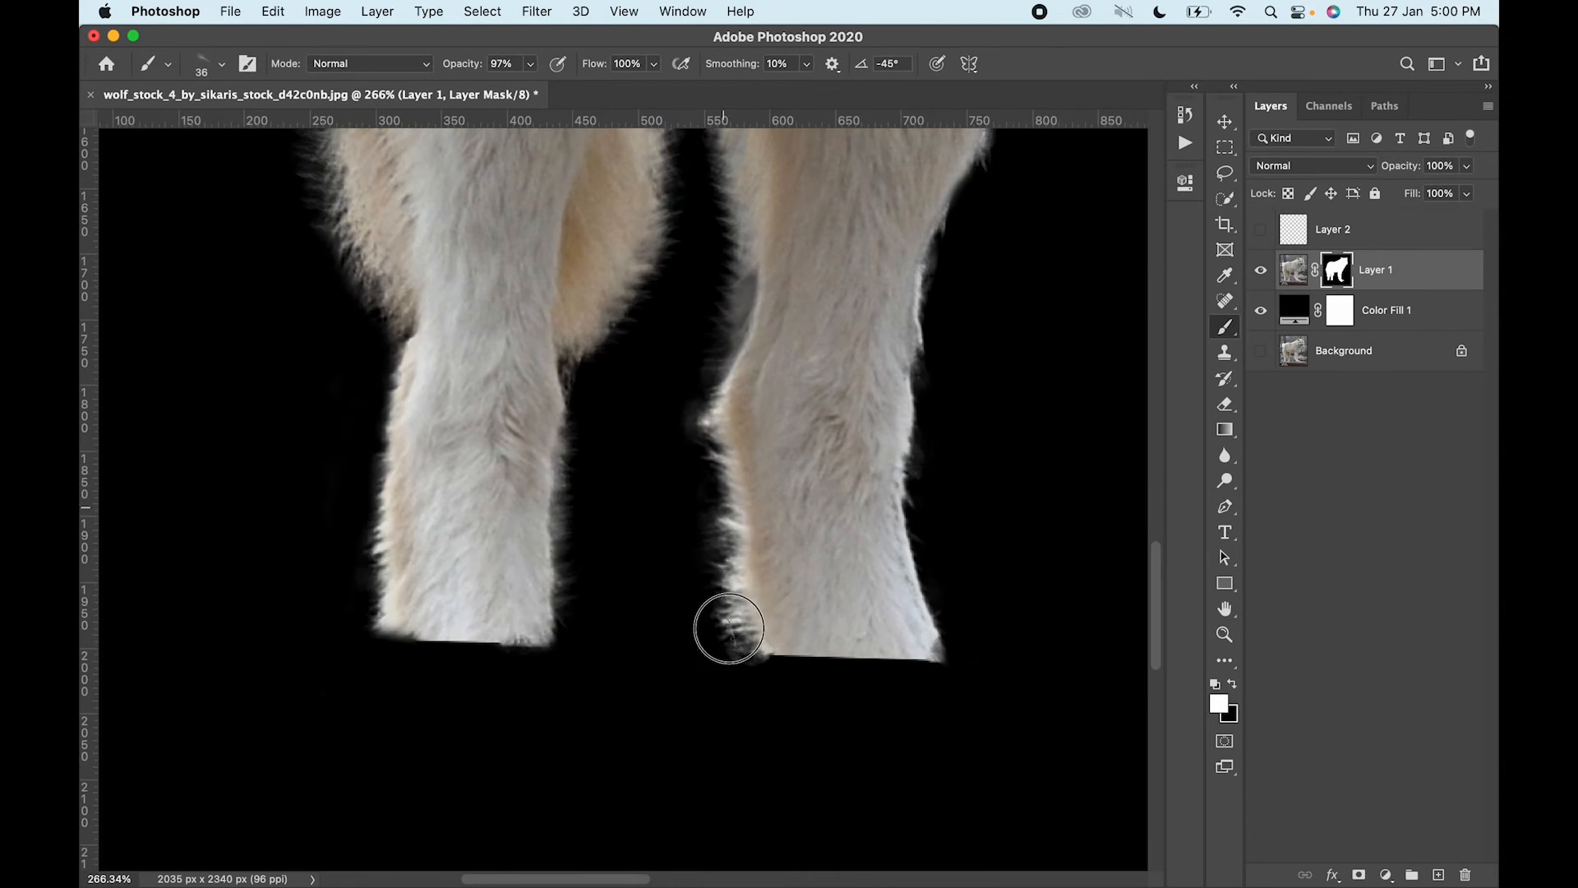
Rotate the fur brush to 15°, reduce it to 23 px, and paint fine hairs on the lower hind leg's edge.
{"action": "left_click_drag", "start_coordinate": [913, 608], "coordinate": [709, 699]}
{"action": "right_click", "coordinate": [698, 690]}
{"action": "left_click_drag", "start_coordinate": [747, 496], "coordinate": [758, 480]}
{"action": "left_click_drag", "start_coordinate": [718, 682], "coordinate": [735, 727]}
{"action": "scroll", "coordinate": [714, 710], "scroll_direction": "up", "scroll_amount": 7}
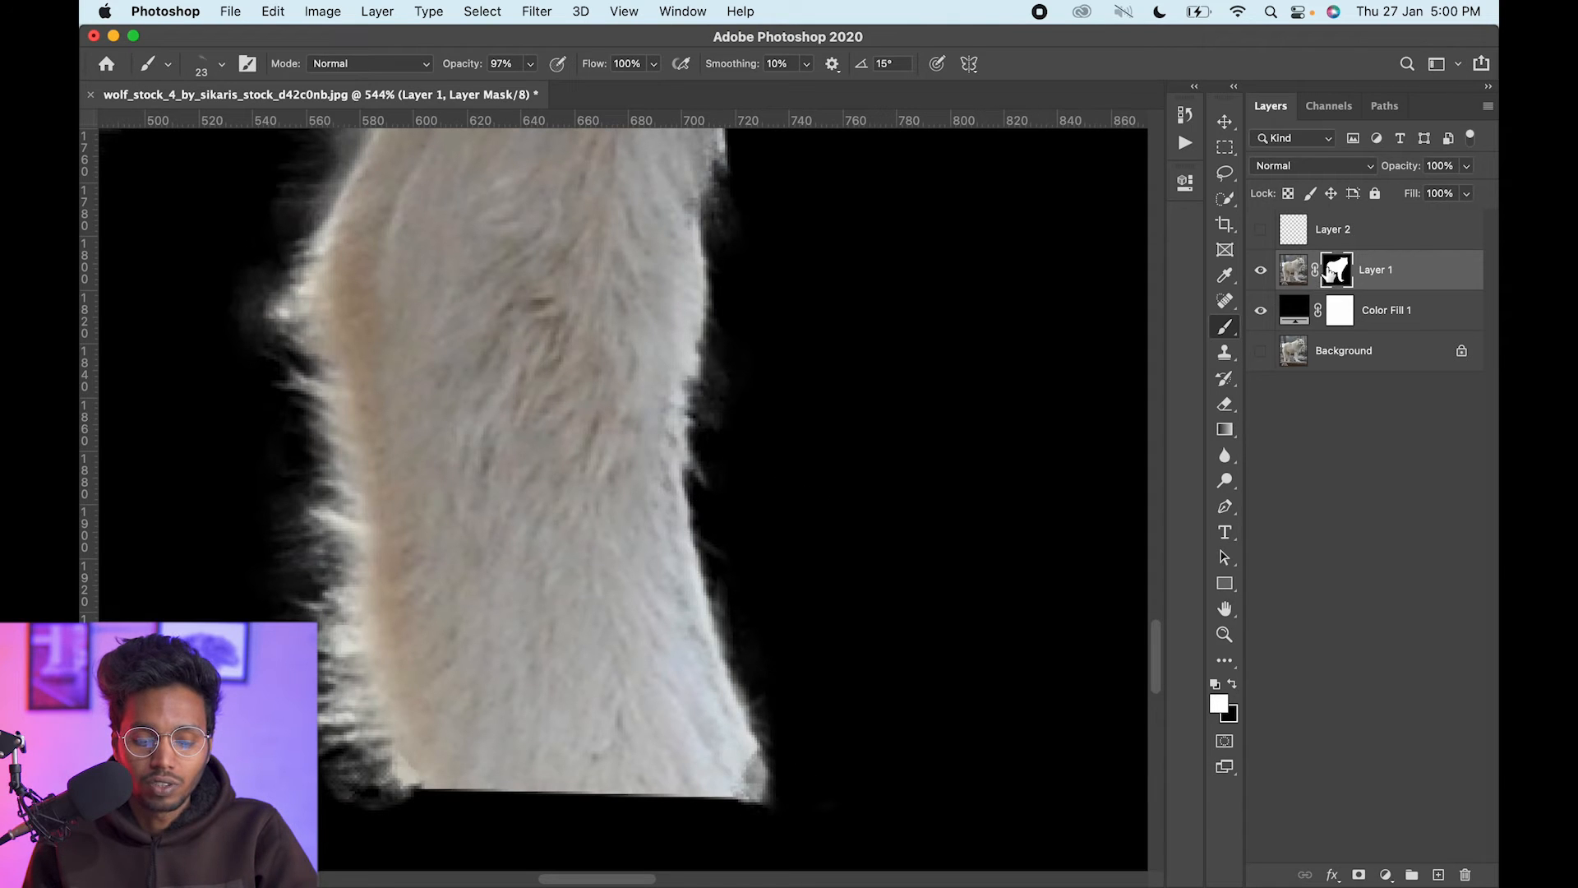
Compare the lower hind leg with the unmasked photo and paint matching white hairs on the mask along its front edge.
{"action": "left_click", "coordinate": [1331, 273], "text": "shift"}
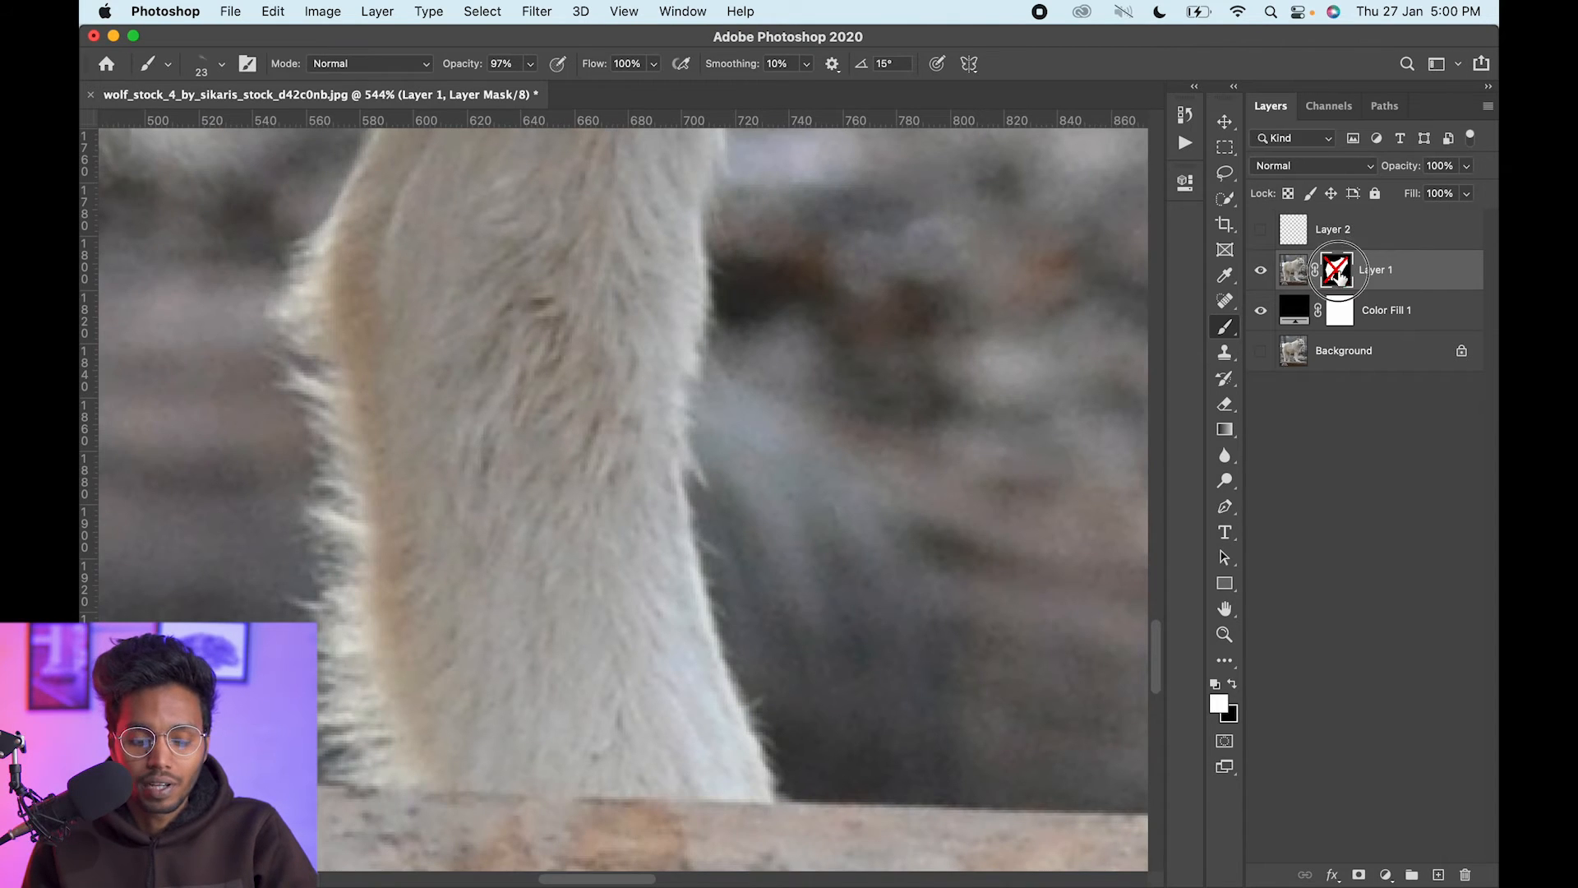
{"action": "left_click", "coordinate": [1336, 272], "text": "shift"}
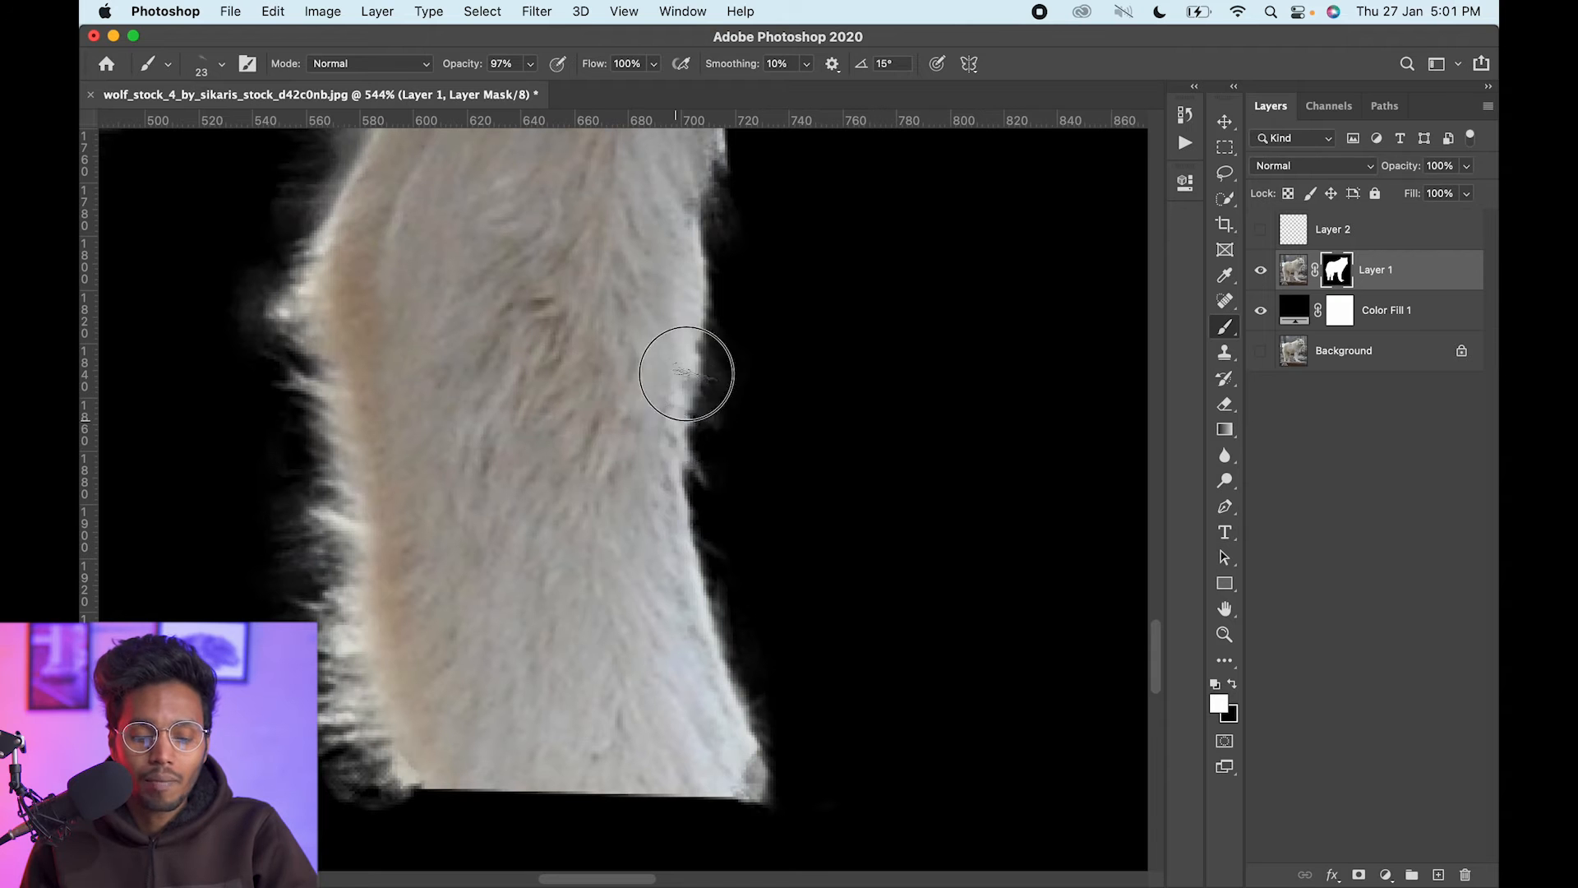
{"action": "left_click_drag", "start_coordinate": [664, 488], "coordinate": [660, 489]}
{"action": "left_click_drag", "start_coordinate": [676, 375], "coordinate": [645, 549]}
{"action": "mouse_move", "coordinate": [650, 392]}
{"action": "left_mouse_down"}
{"action": "mouse_move", "coordinate": [666, 415]}
{"action": "mouse_move", "coordinate": [684, 311]}
{"action": "left_mouse_up"}
{"action": "left_click_drag", "start_coordinate": [680, 245], "coordinate": [580, 716]}
{"action": "left_click_drag", "start_coordinate": [680, 412], "coordinate": [436, 616]}
{"action": "left_click_drag", "start_coordinate": [1019, 469], "coordinate": [670, 556]}
{"action": "mouse_move", "coordinate": [978, 739]}
{"action": "left_mouse_down"}
{"action": "mouse_move", "coordinate": [658, 271]}
{"action": "mouse_move", "coordinate": [699, 452]}
{"action": "left_mouse_up"}
Readjust the fur brush's angle to -65° and paint white hairs on the mask along the body's lower edges toward the front legs.
{"action": "right_click", "coordinate": [751, 493]}
{"action": "right_click", "coordinate": [729, 388]}
{"action": "right_click", "coordinate": [752, 370]}
{"action": "mouse_move", "coordinate": [641, 247]}
{"action": "left_mouse_down"}
{"action": "mouse_move", "coordinate": [678, 337]}
{"action": "mouse_move", "coordinate": [686, 435]}
{"action": "left_mouse_up"}
{"action": "scroll", "coordinate": [625, 370], "scroll_direction": "down", "scroll_amount": 5}
{"action": "right_click", "coordinate": [727, 441]}
{"action": "left_click_drag", "start_coordinate": [783, 514], "coordinate": [798, 519]}
{"action": "left_click", "coordinate": [658, 526]}
{"action": "left_click_drag", "start_coordinate": [649, 510], "coordinate": [707, 509]}
{"action": "left_click_drag", "start_coordinate": [945, 461], "coordinate": [633, 493]}
Paint fine white hairs on the mask up the outer edge of the front leg with the 23 px fur brush.
{"action": "left_click_drag", "start_coordinate": [587, 415], "coordinate": [627, 416]}
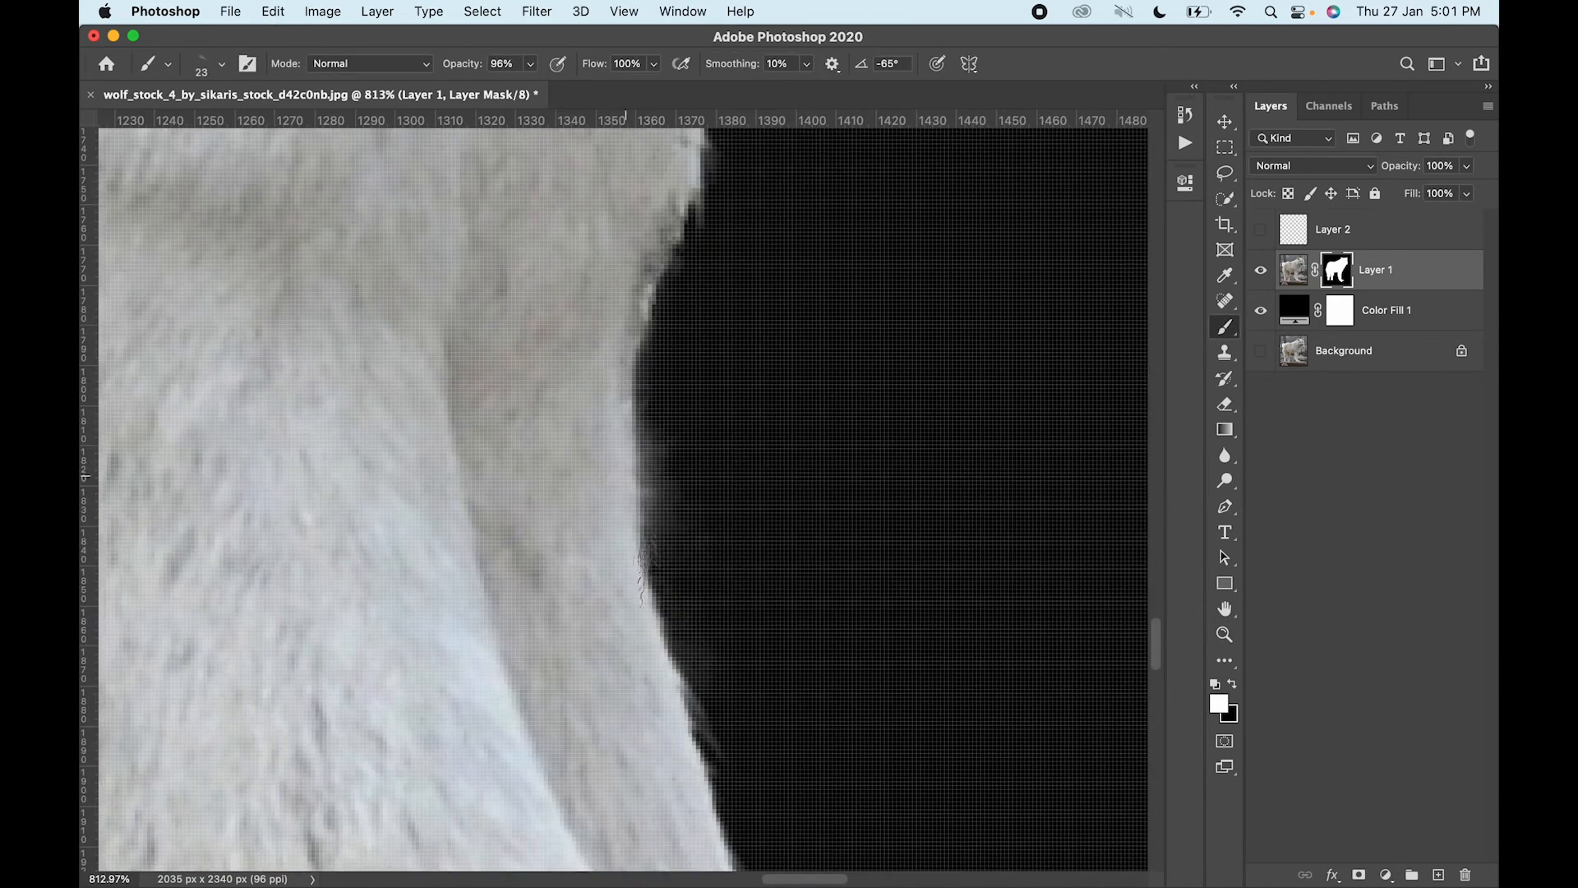
{"action": "left_click_drag", "start_coordinate": [641, 291], "coordinate": [637, 495]}
{"action": "left_click_drag", "start_coordinate": [658, 246], "coordinate": [670, 699]}
{"action": "left_click_drag", "start_coordinate": [658, 345], "coordinate": [666, 494]}
{"action": "left_click_drag", "start_coordinate": [674, 247], "coordinate": [657, 698]}
{"action": "left_click_drag", "start_coordinate": [699, 296], "coordinate": [673, 493]}
{"action": "left_click_drag", "start_coordinate": [805, 205], "coordinate": [658, 723]}
{"action": "left_click_drag", "start_coordinate": [863, 405], "coordinate": [707, 624]}
{"action": "left_click_drag", "start_coordinate": [863, 329], "coordinate": [711, 706]}
Readjust the fur brush's angle and paint white hairs on the mask along the chest and throat edge.
{"action": "mouse_move", "coordinate": [928, 247]}
{"action": "left_mouse_down"}
{"action": "mouse_move", "coordinate": [826, 464]}
{"action": "mouse_move", "coordinate": [850, 501]}
{"action": "left_mouse_up"}
{"action": "right_click", "coordinate": [801, 432]}
{"action": "left_click_drag", "start_coordinate": [871, 481], "coordinate": [821, 534]}
{"action": "left_click_drag", "start_coordinate": [904, 288], "coordinate": [616, 698]}
{"action": "right_click", "coordinate": [806, 430]}
{"action": "left_click_drag", "start_coordinate": [873, 493], "coordinate": [873, 504]}
Set the fur brush to 37 px at -39° and paint white hairs on the mask beneath the muzzle and along the cheek.
{"action": "left_click_drag", "start_coordinate": [715, 583], "coordinate": [751, 598]}
{"action": "right_click", "coordinate": [751, 597]}
{"action": "left_click_drag", "start_coordinate": [817, 493], "coordinate": [821, 503]}
{"action": "left_click_drag", "start_coordinate": [756, 616], "coordinate": [797, 600]}
{"action": "left_click_drag", "start_coordinate": [715, 658], "coordinate": [756, 641]}
{"action": "left_click_drag", "start_coordinate": [822, 550], "coordinate": [879, 501]}
{"action": "left_click_drag", "start_coordinate": [1022, 216], "coordinate": [863, 427]}
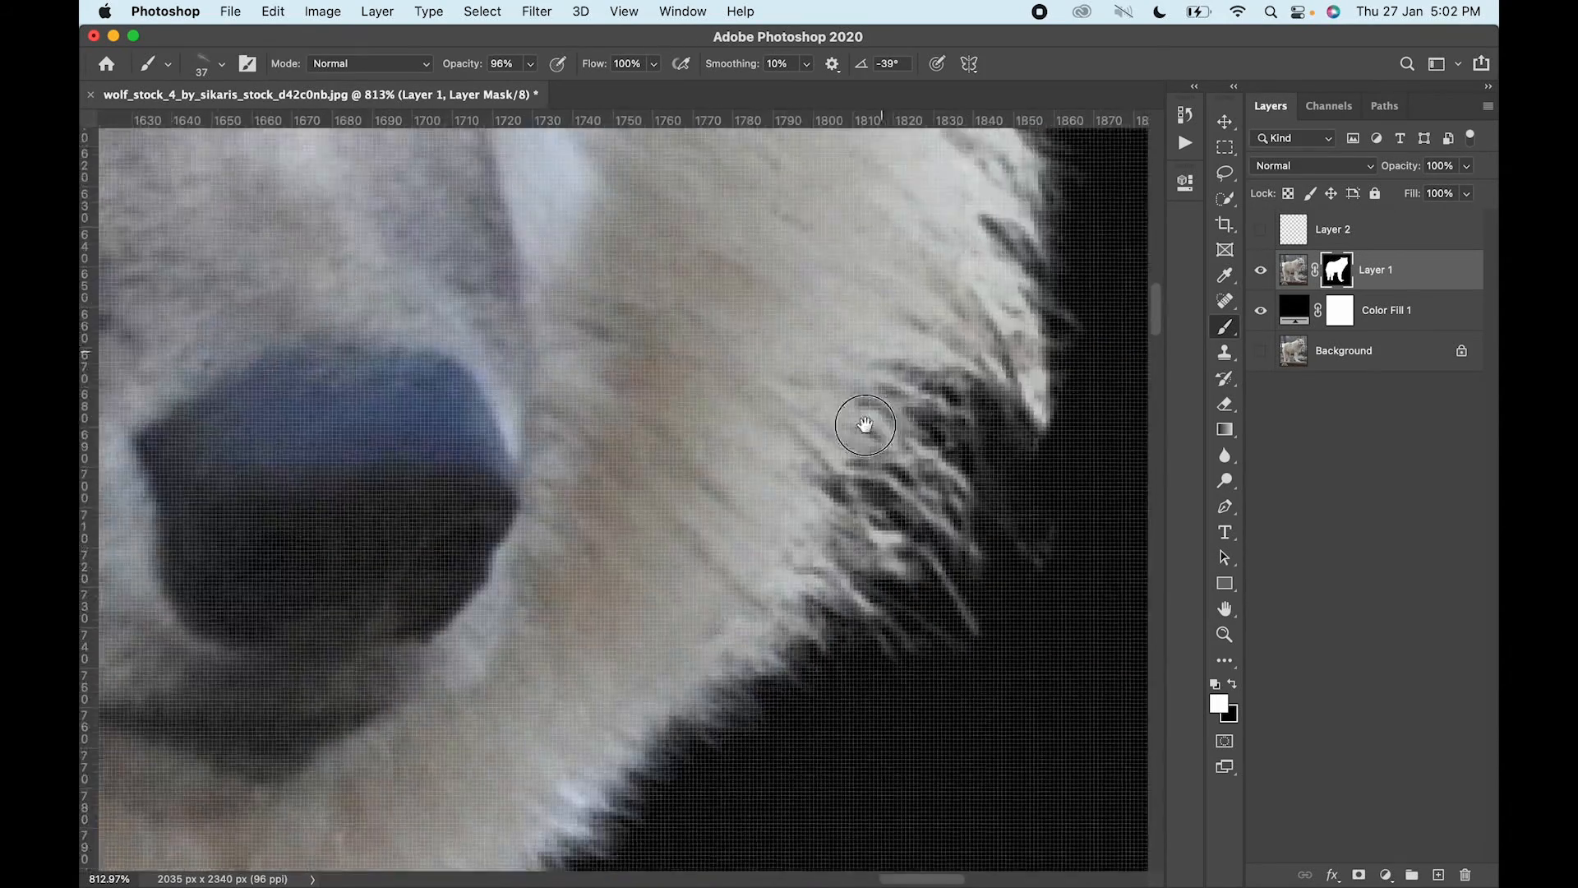
Continue painting white hairs on the mask around the remaining outline, enlarging the fur brush to 133 px.
{"action": "left_click_drag", "start_coordinate": [863, 247], "coordinate": [739, 699]}
{"action": "scroll", "coordinate": [739, 460], "scroll_direction": "down", "scroll_amount": 5}
{"action": "left_click_drag", "start_coordinate": [821, 382], "coordinate": [818, 323]}
{"action": "left_click_drag", "start_coordinate": [493, 329], "coordinate": [917, 487]}
{"action": "mouse_move", "coordinate": [369, 558]}
{"action": "left_mouse_down"}
{"action": "mouse_move", "coordinate": [383, 472]}
{"action": "mouse_move", "coordinate": [547, 479]}
{"action": "left_mouse_up"}
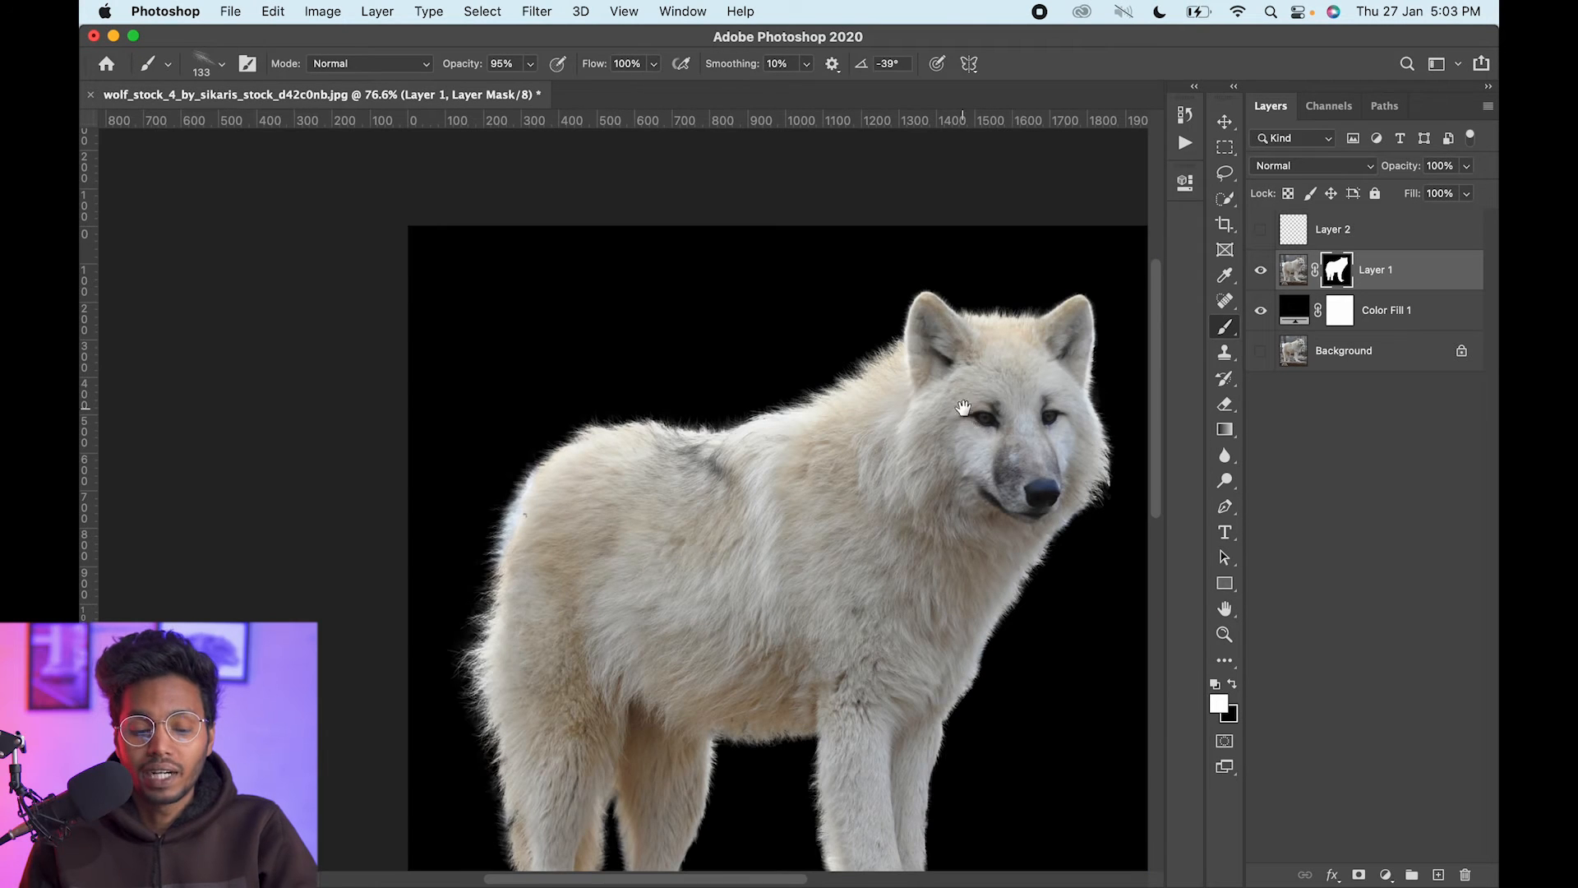
Inspect Layer 1's mask on its own, then compare the masked back edge with the unmasked photo up close.
{"action": "left_click_drag", "start_coordinate": [963, 407], "coordinate": [917, 455]}
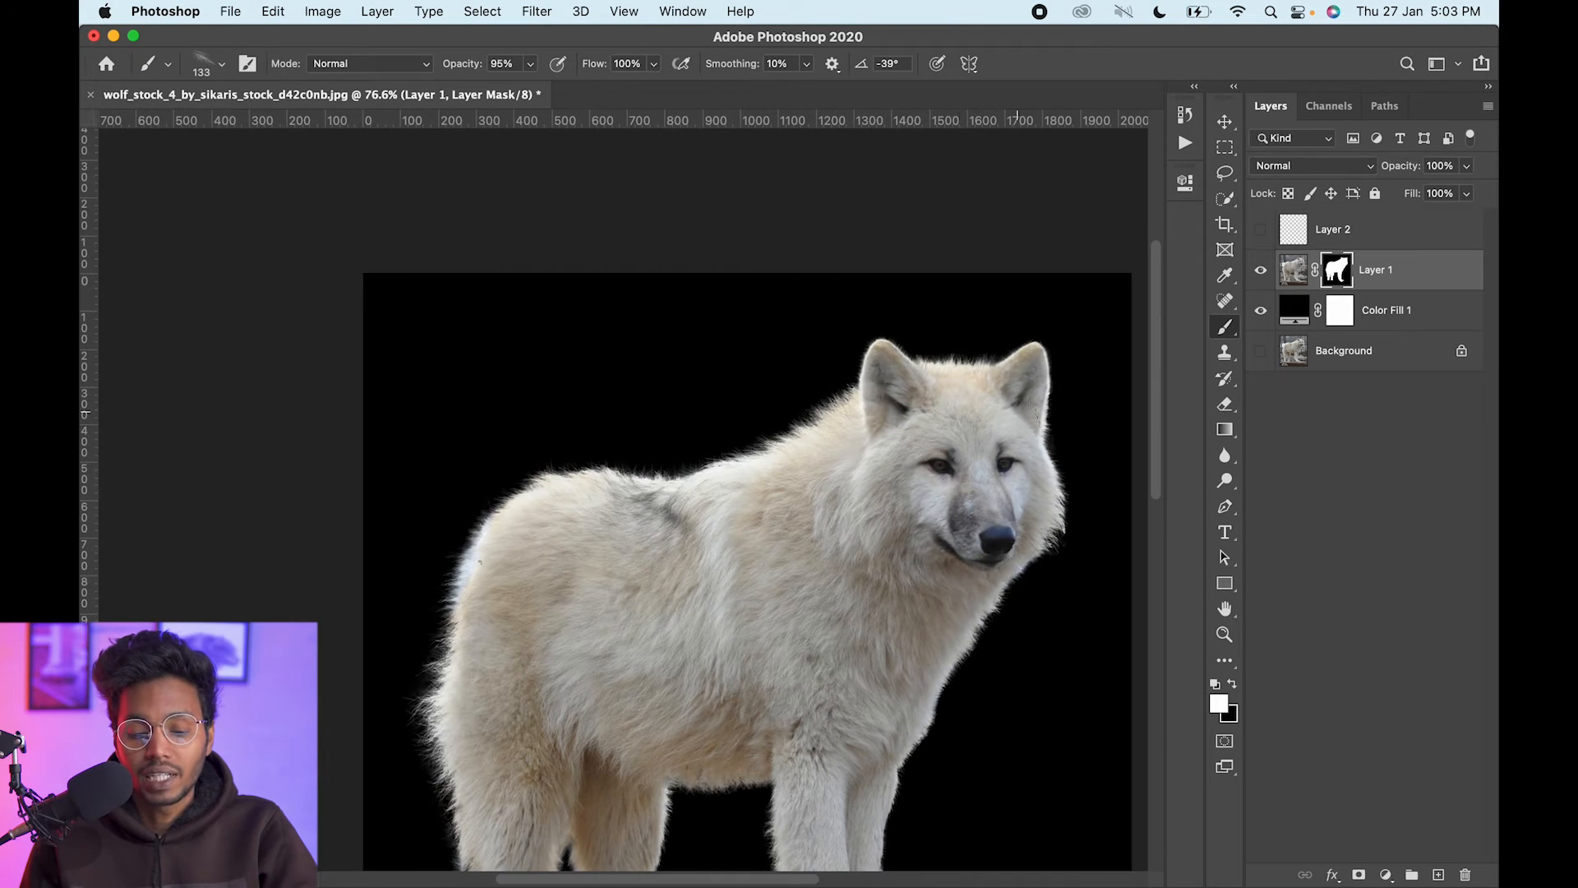
{"action": "left_click", "coordinate": [1341, 280], "text": "alt"}
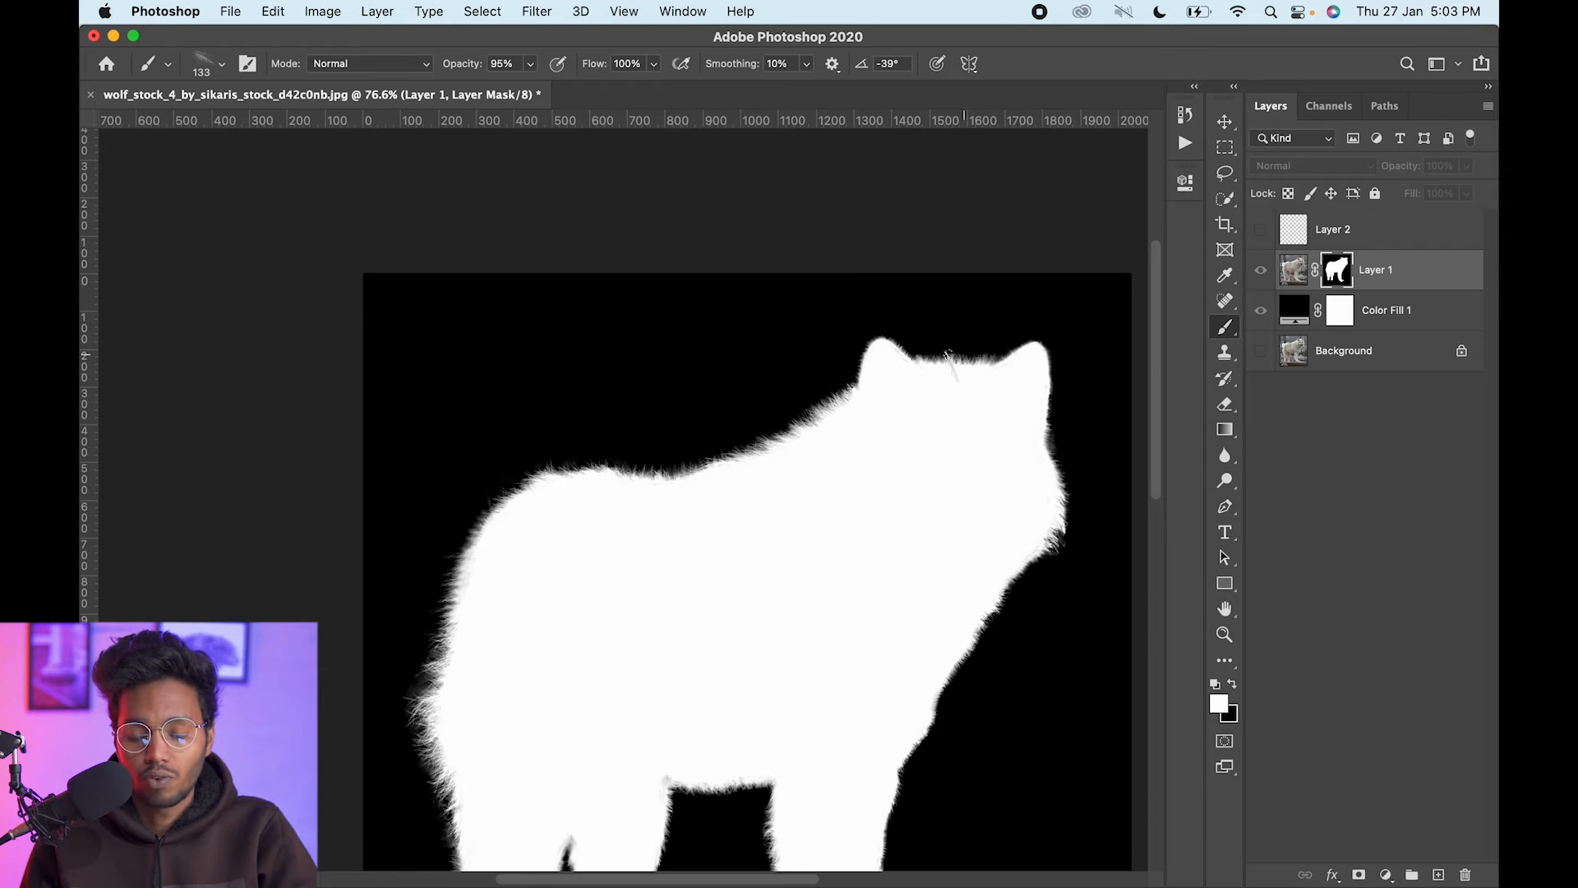
{"action": "left_click", "coordinate": [1343, 272], "text": "alt"}
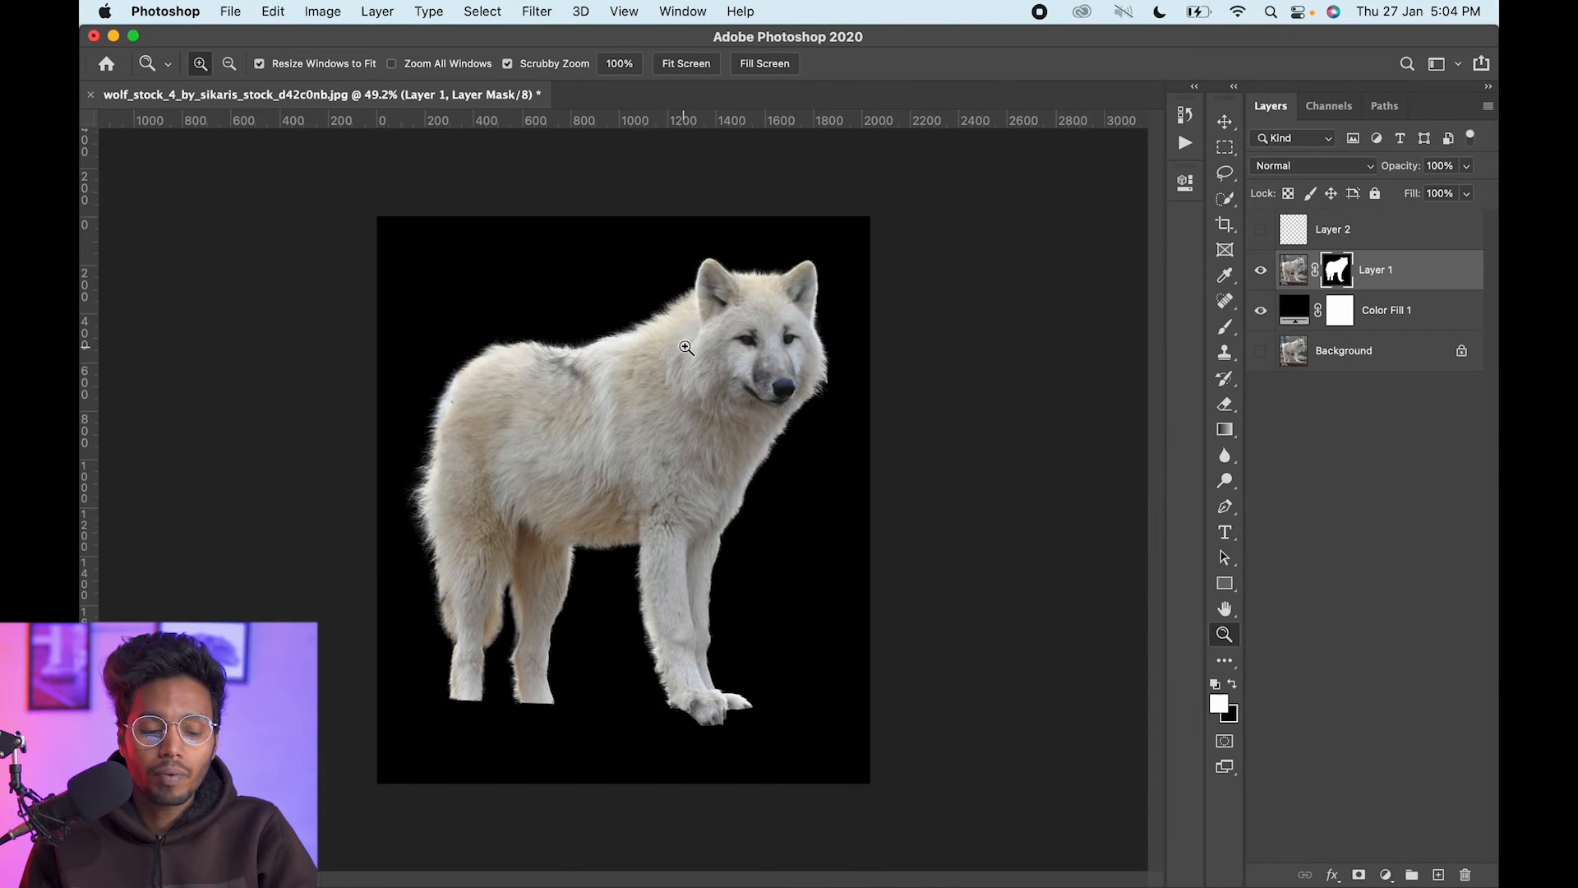
{"action": "left_click_drag", "start_coordinate": [686, 347], "coordinate": [1007, 396]}
{"action": "left_click_drag", "start_coordinate": [912, 370], "coordinate": [1089, 377]}
{"action": "left_click_drag", "start_coordinate": [768, 459], "coordinate": [818, 441]}
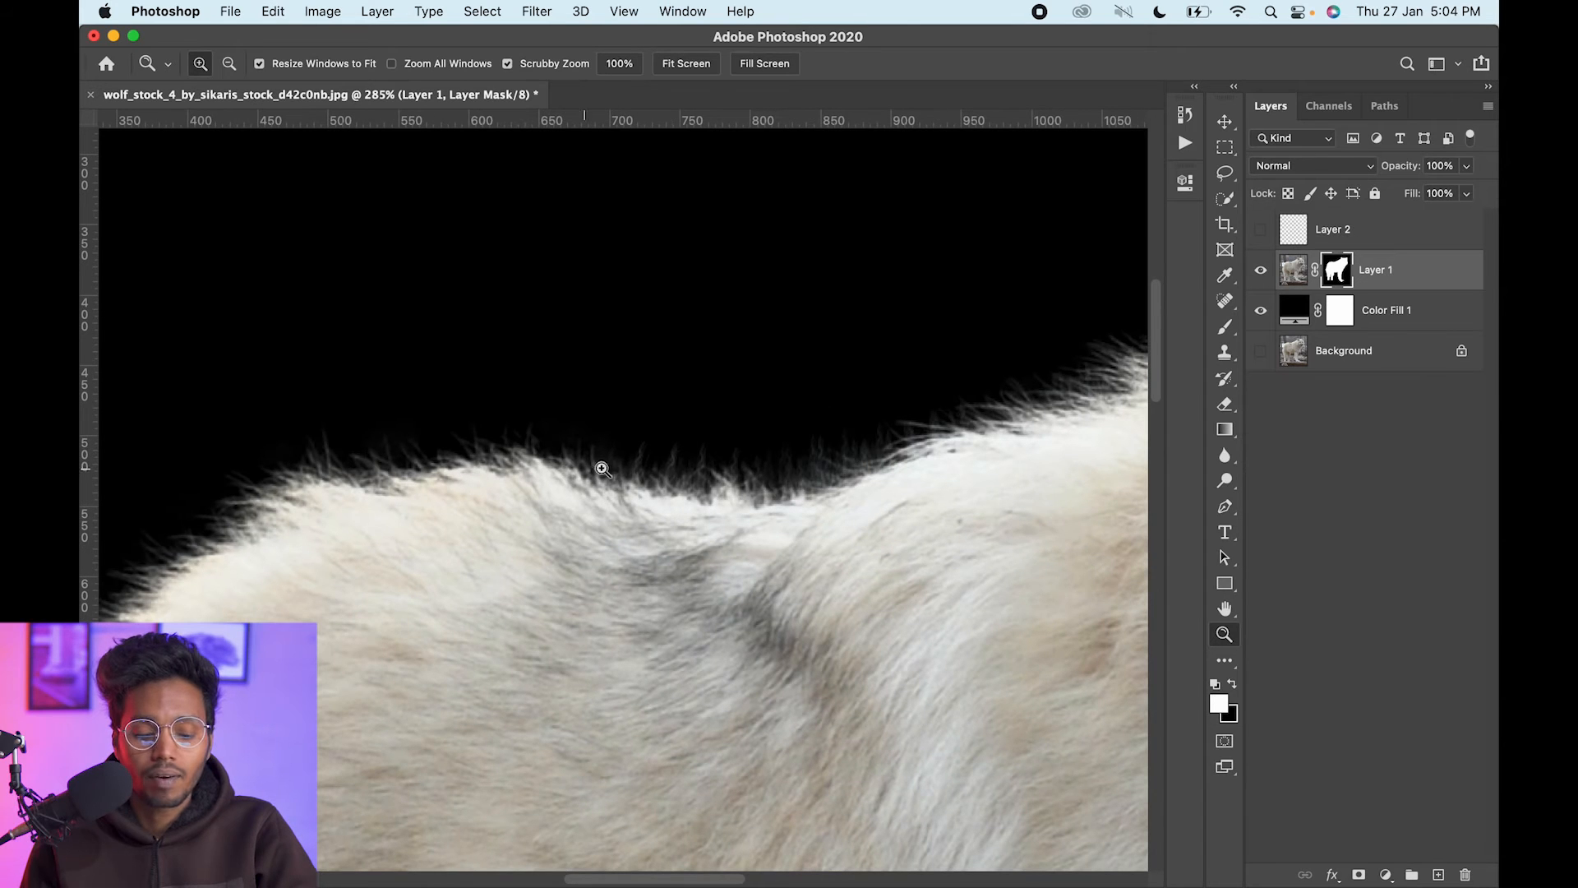
{"action": "left_click", "coordinate": [1331, 272], "text": "shift"}
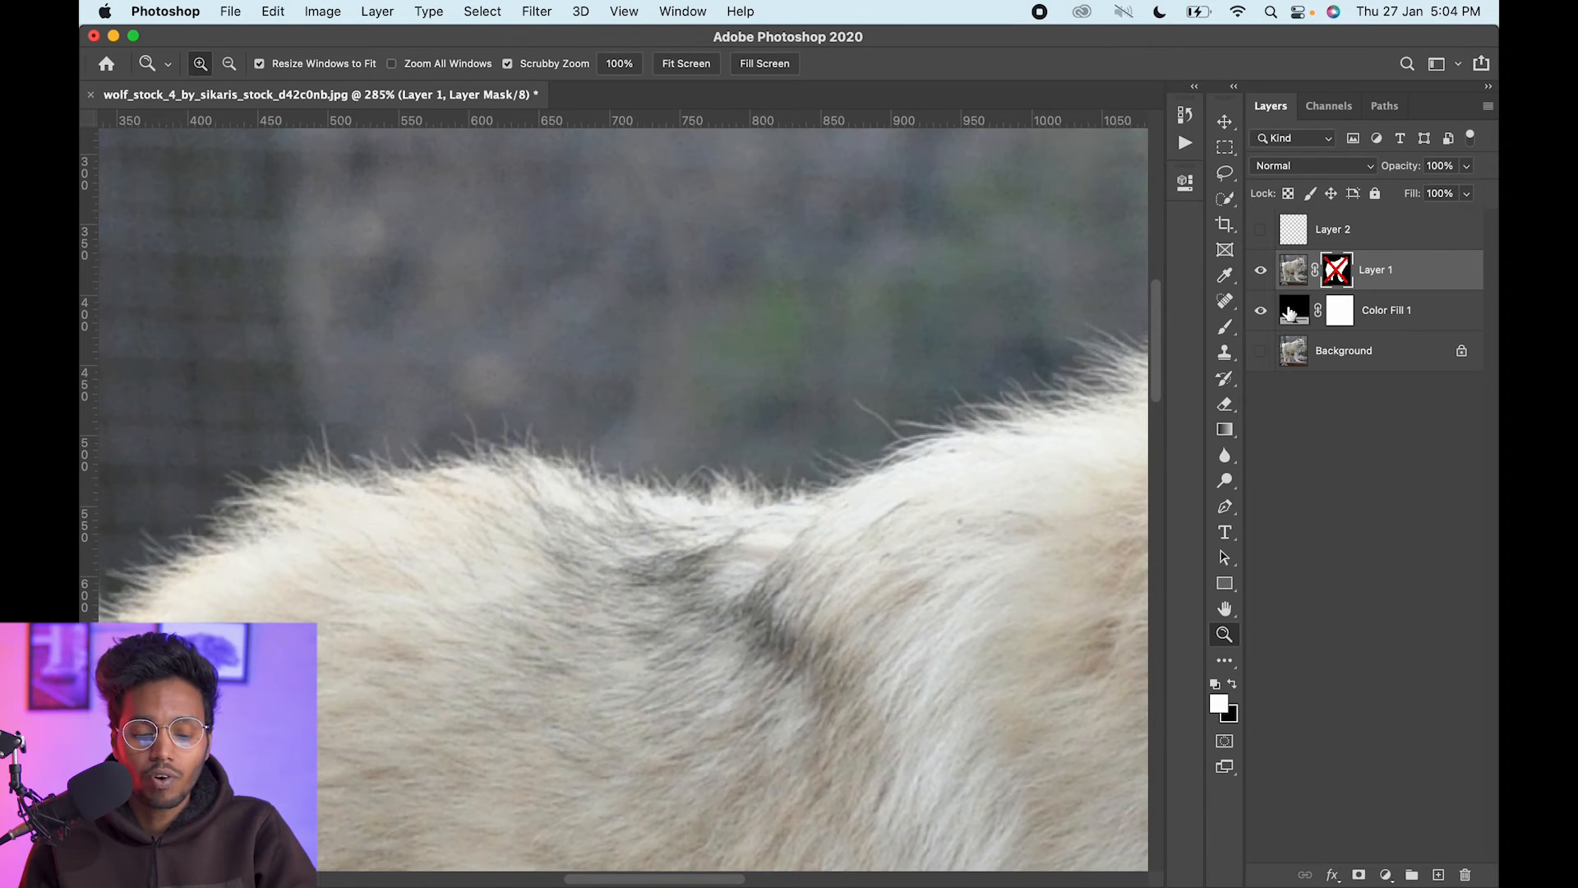
{"action": "left_click", "coordinate": [1331, 273], "text": "shift"}
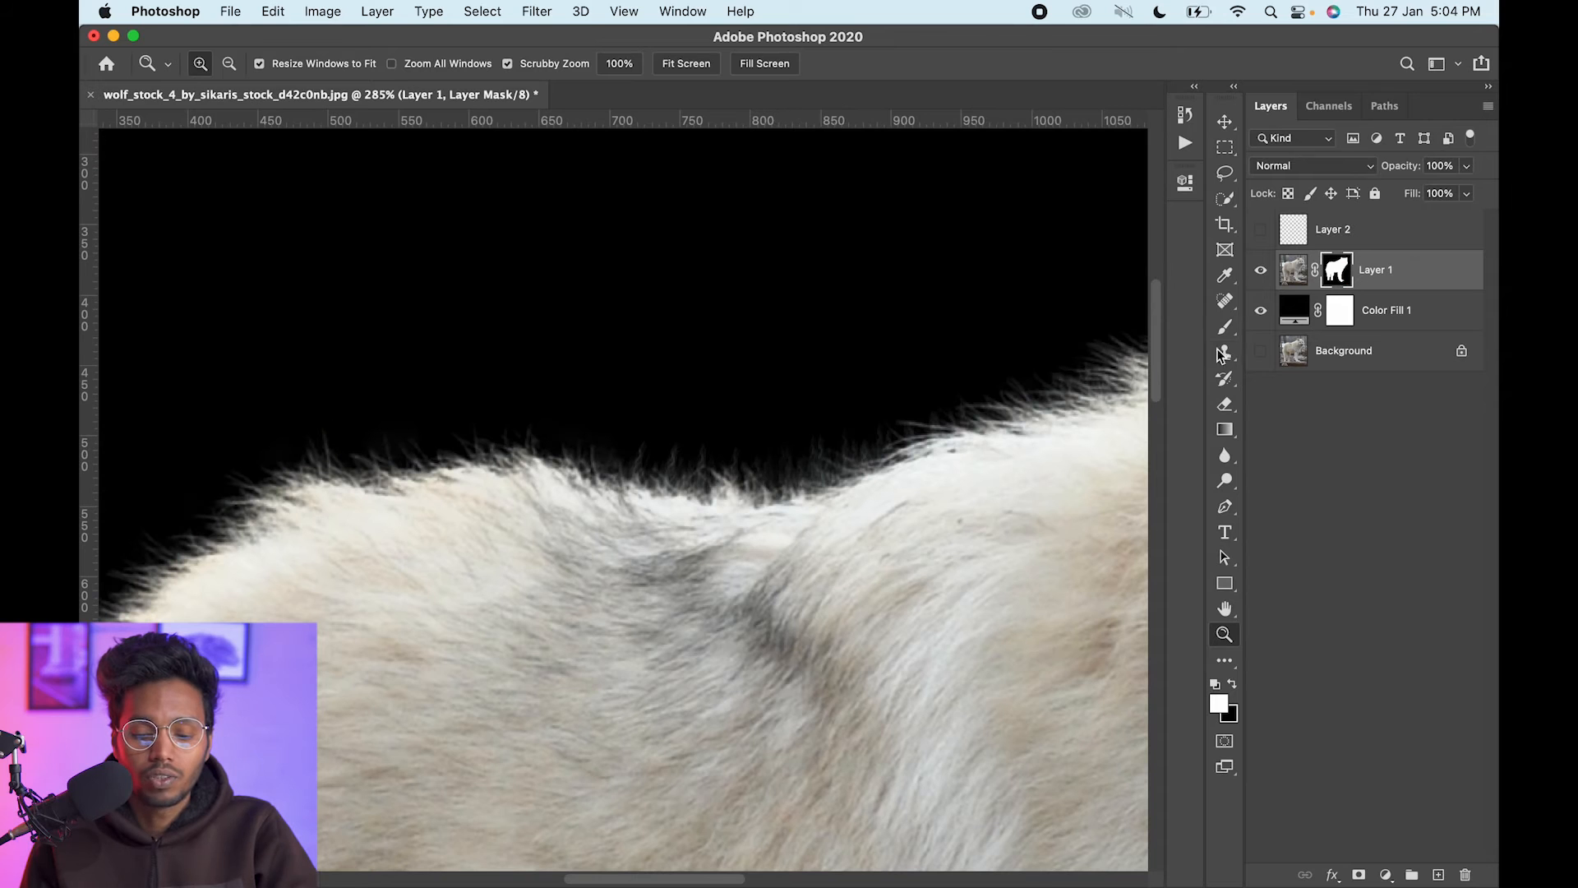
Try painting oversized 133 px hairs on the mask above the dip in the back and compare them with the unmasked photo.
{"action": "left_click", "coordinate": [1224, 327]}
{"action": "mouse_move", "coordinate": [742, 465]}
{"action": "left_mouse_down"}
{"action": "mouse_move", "coordinate": [863, 431]}
{"action": "mouse_move", "coordinate": [825, 448]}
{"action": "left_mouse_up"}
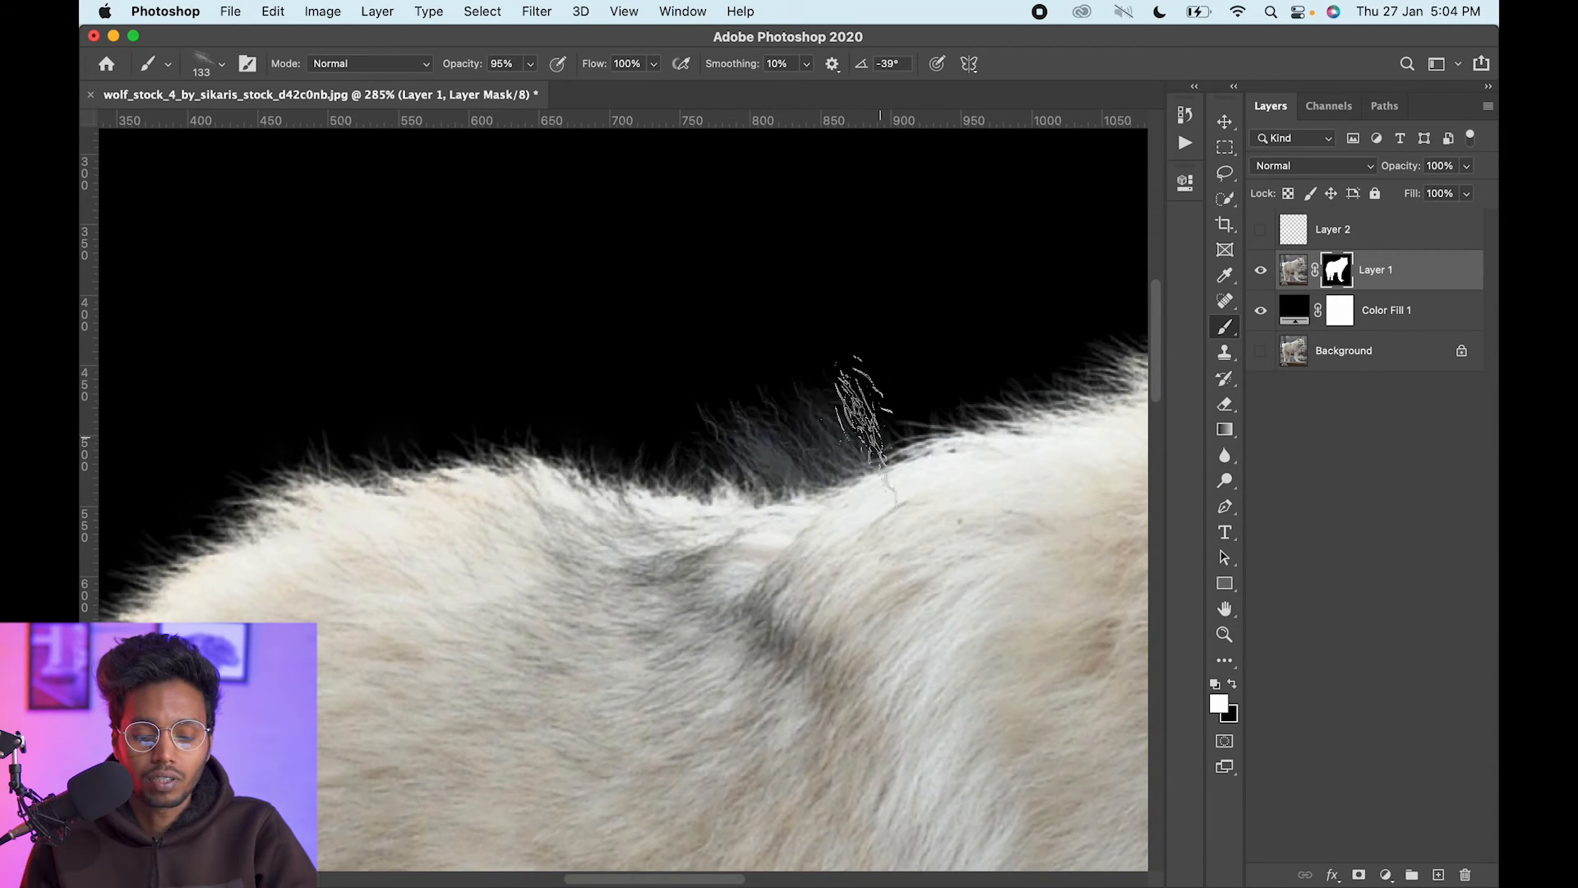
{"action": "left_click", "coordinate": [1334, 271], "text": "shift"}
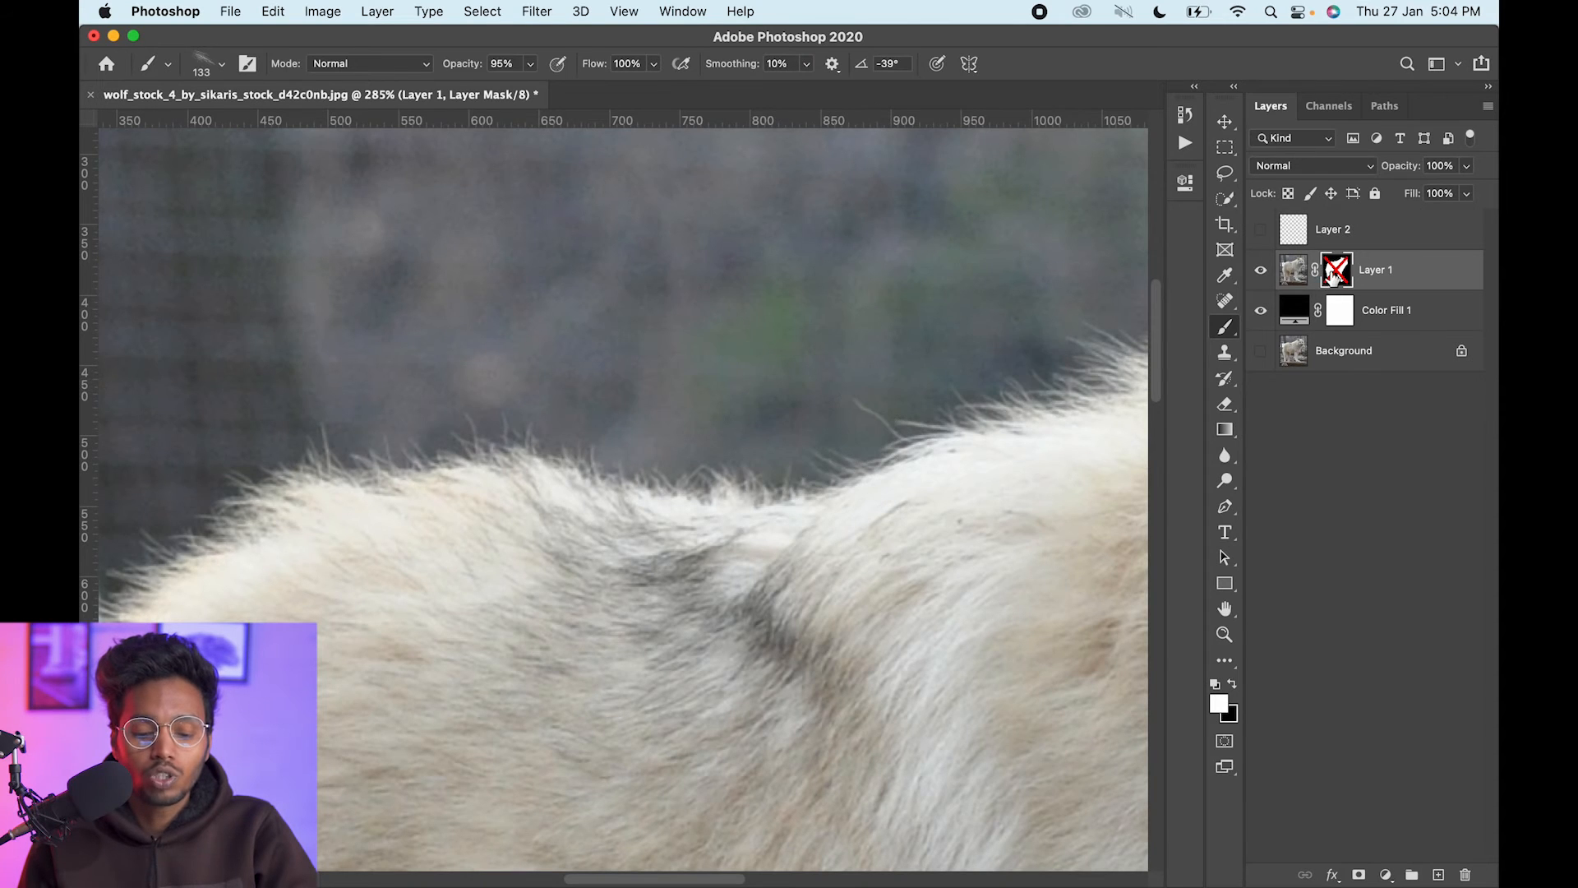
{"action": "key", "text": "z"}
{"action": "left_click", "coordinate": [1334, 273], "text": "shift"}
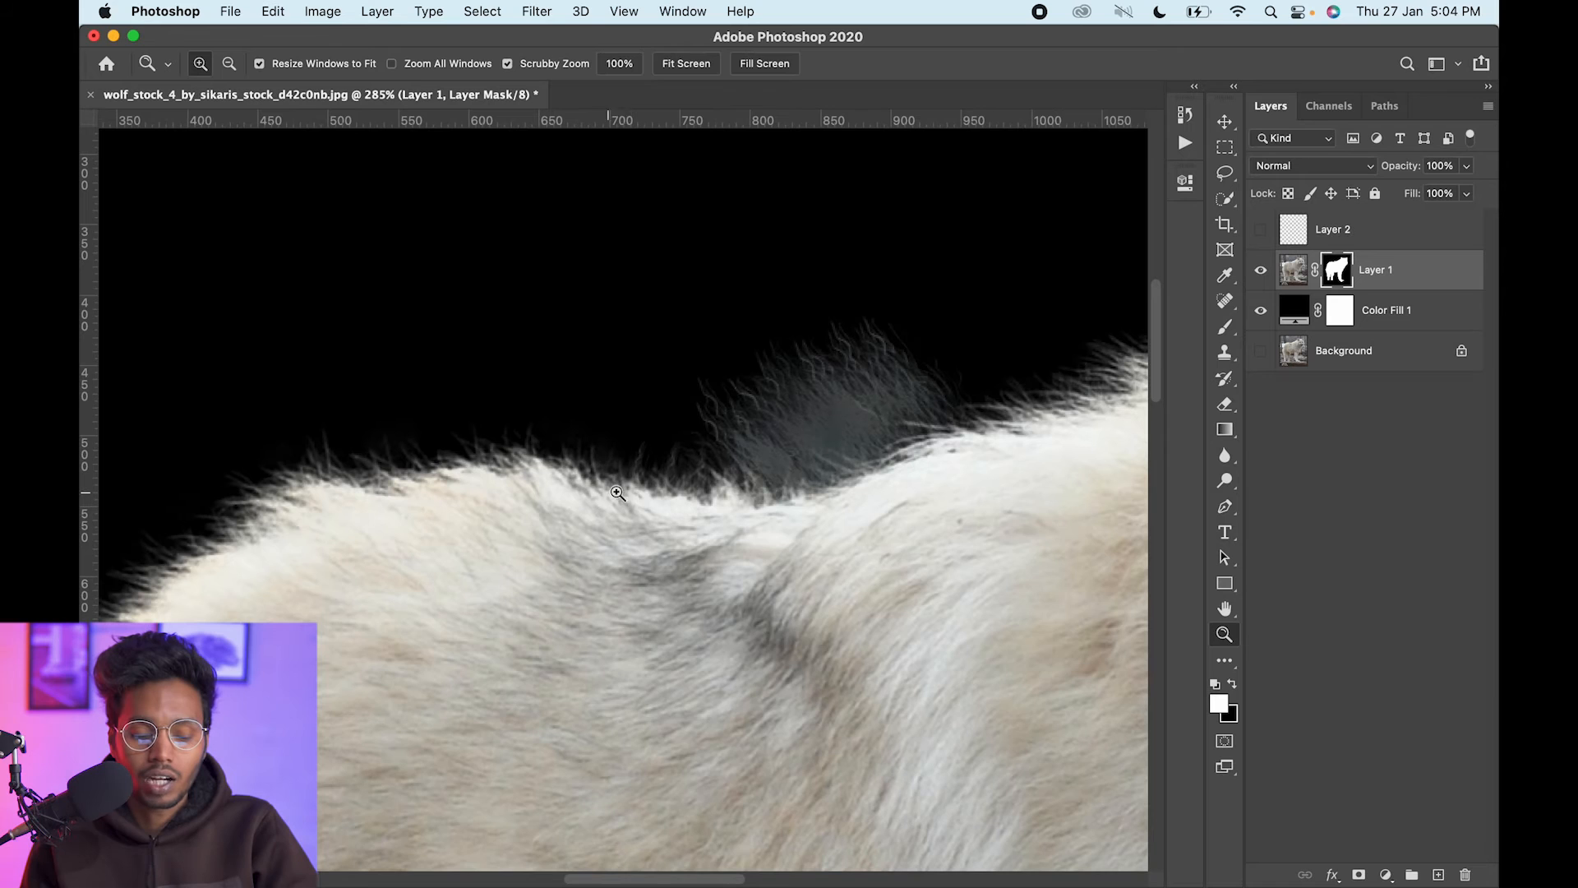
{"action": "scroll", "coordinate": [743, 468], "scroll_direction": "right", "scroll_amount": 5}
{"action": "scroll", "coordinate": [744, 469], "scroll_direction": "up", "scroll_amount": 3}
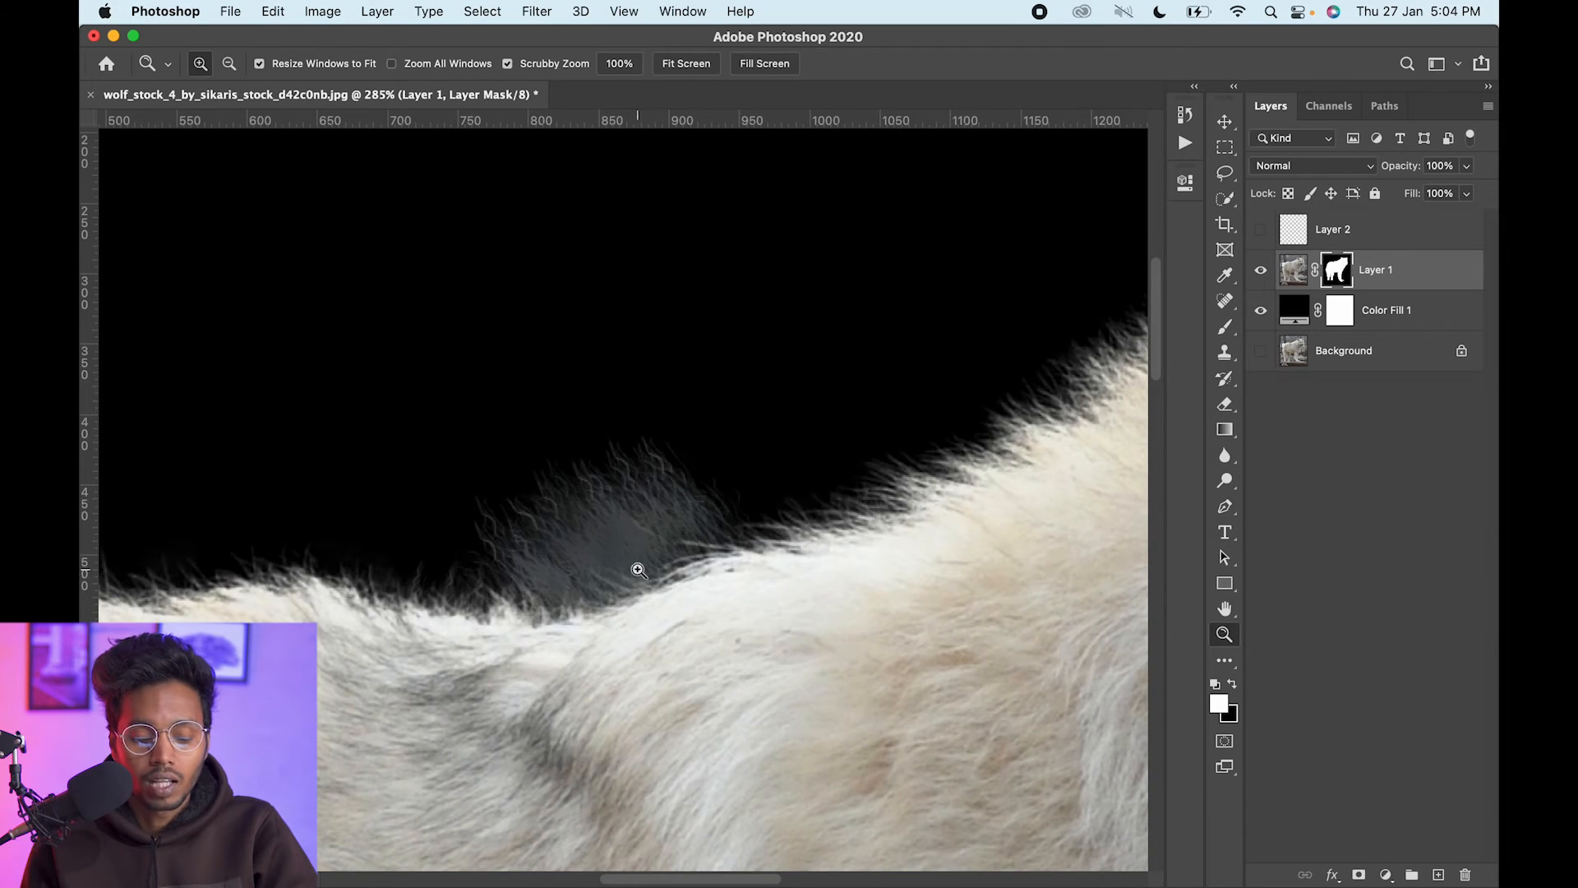
{"action": "key", "text": "super+z"}
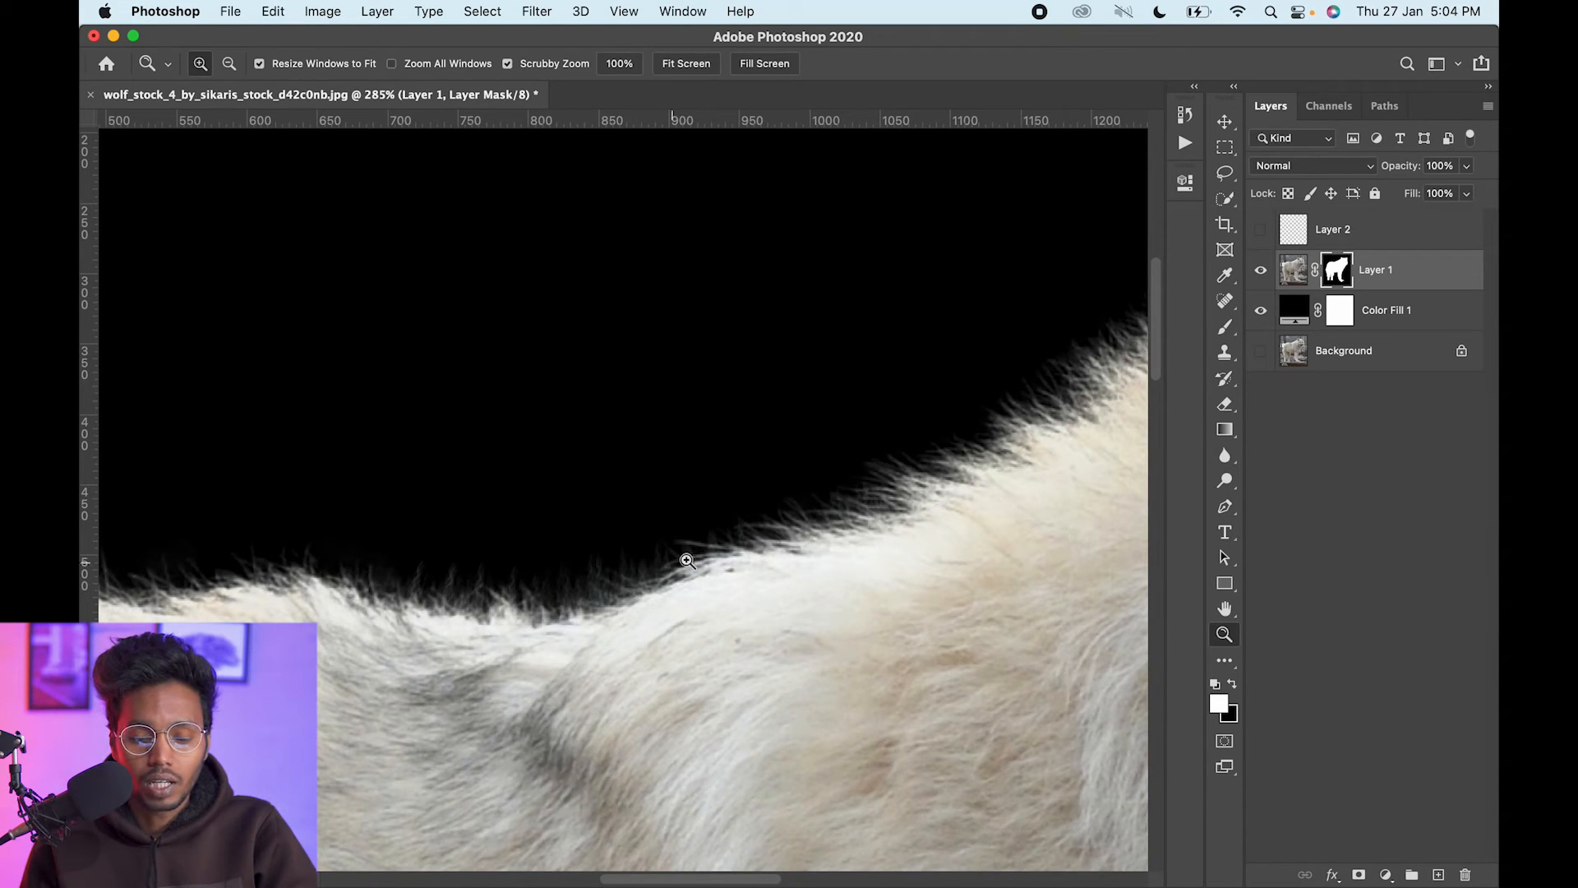
Switch to the Clone Stamp tool and give it a Soft Round brush at 41 px.
{"action": "left_click", "coordinate": [1226, 352]}
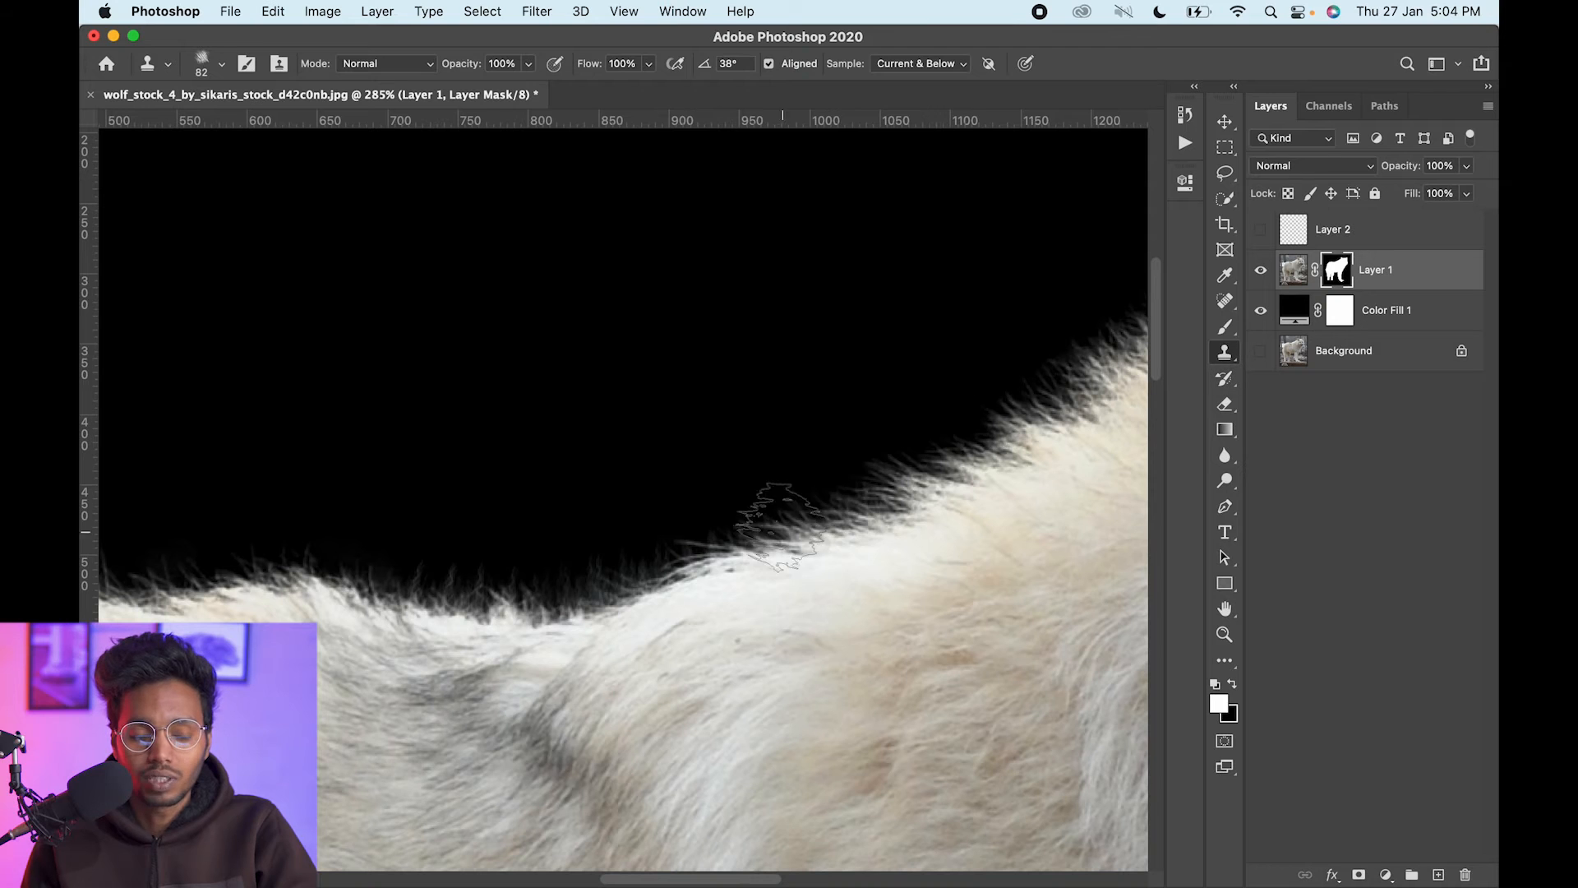
{"action": "left_click", "coordinate": [221, 65]}
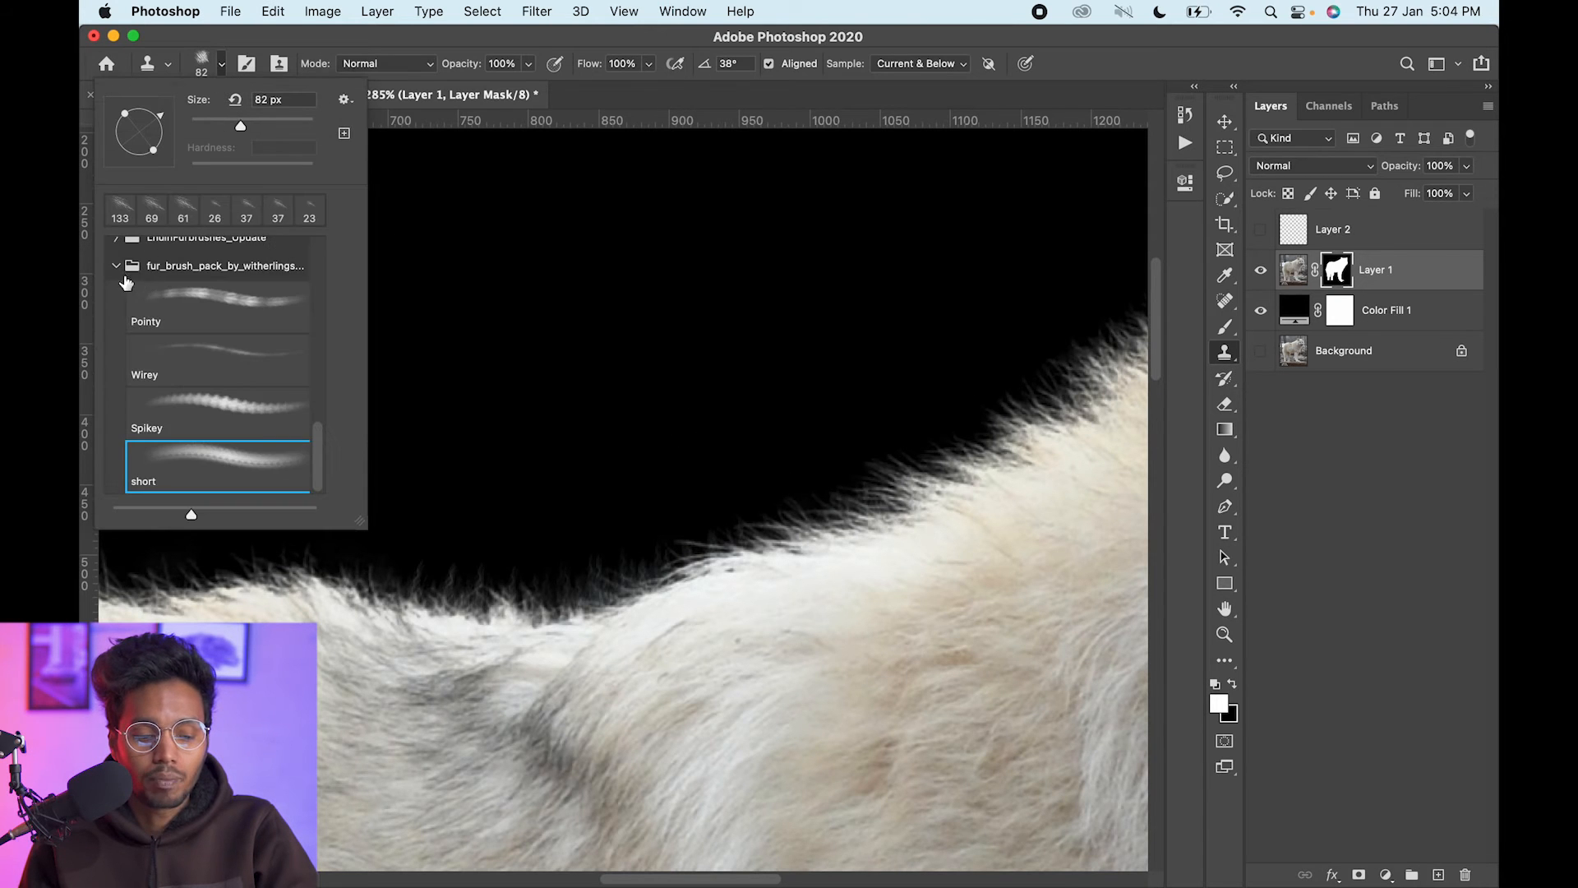
{"action": "left_click", "coordinate": [117, 266]}
{"action": "scroll", "coordinate": [314, 301], "scroll_direction": "up", "scroll_amount": 10}
{"action": "left_click", "coordinate": [270, 301]}
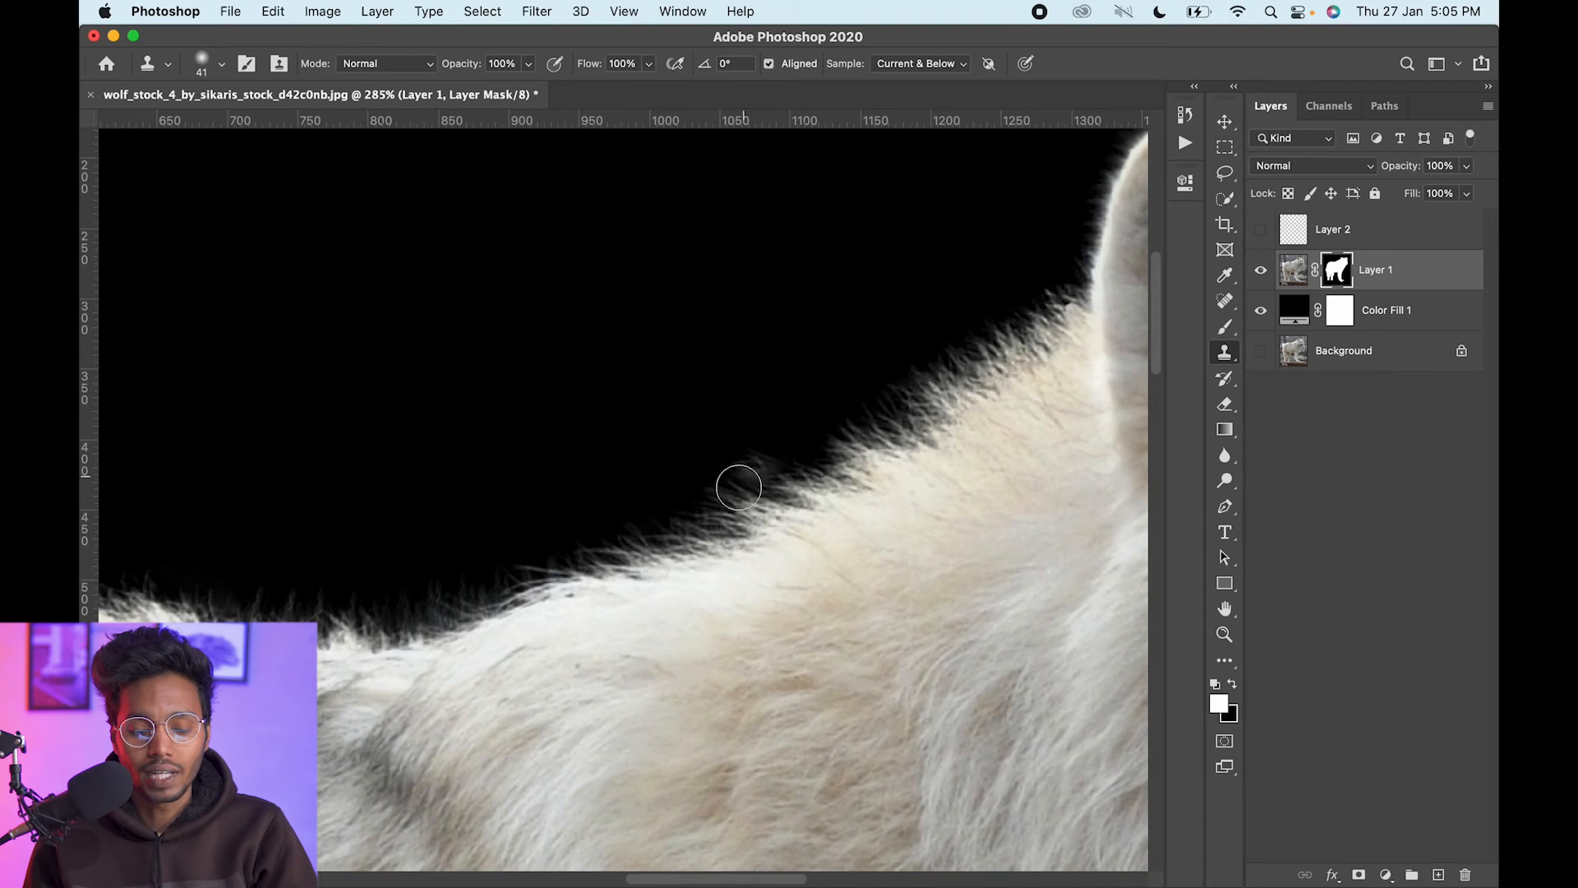
Target Layer 1's image instead of its mask and clone nearby fur over the discoloured edge along the upper rump.
{"action": "scroll", "coordinate": [353, 644], "scroll_direction": "left", "scroll_amount": 10}
{"action": "scroll", "coordinate": [352, 644], "scroll_direction": "down", "scroll_amount": 3}
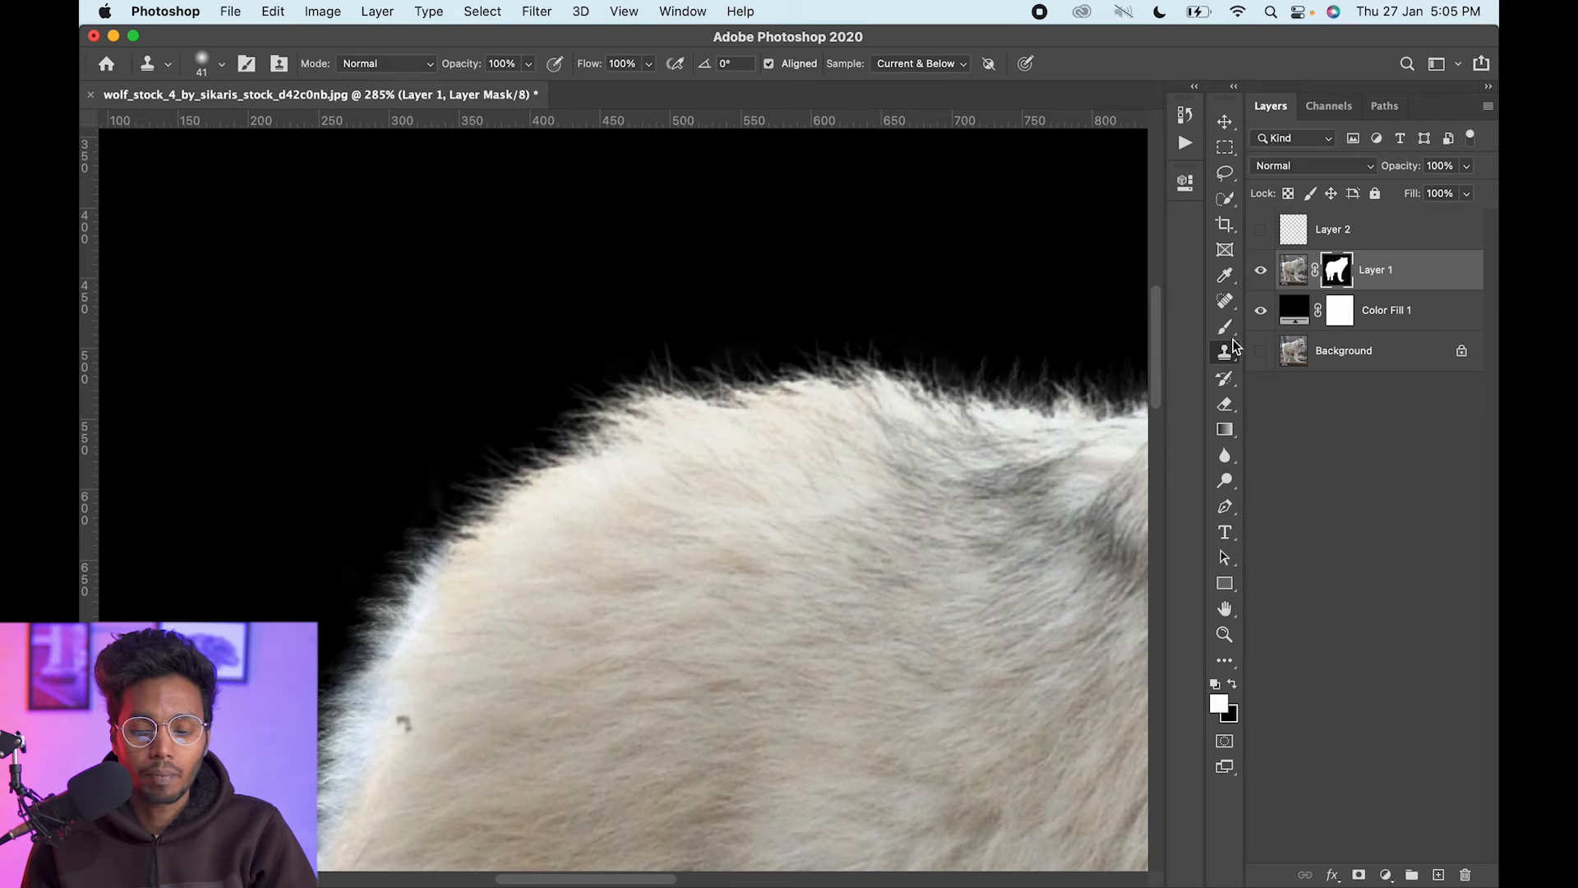
{"action": "left_click", "coordinate": [1292, 271]}
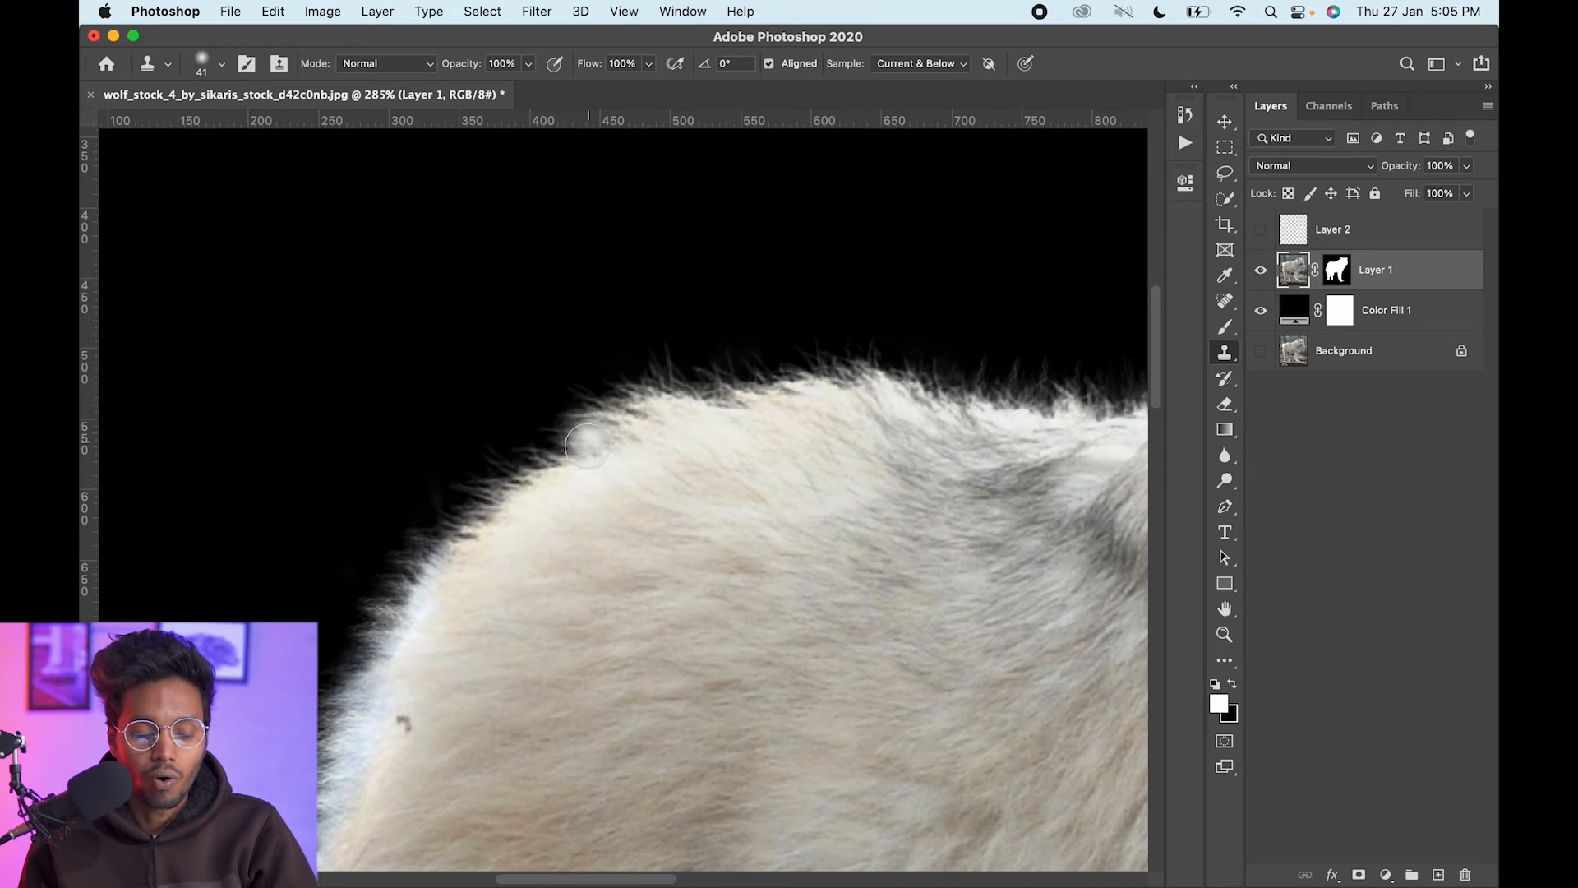
{"action": "left_click", "coordinate": [550, 504], "text": "alt"}
{"action": "mouse_move", "coordinate": [513, 472]}
{"action": "left_mouse_down"}
{"action": "mouse_move", "coordinate": [669, 369]}
{"action": "mouse_move", "coordinate": [744, 424]}
{"action": "mouse_move", "coordinate": [789, 400]}
{"action": "left_mouse_up"}
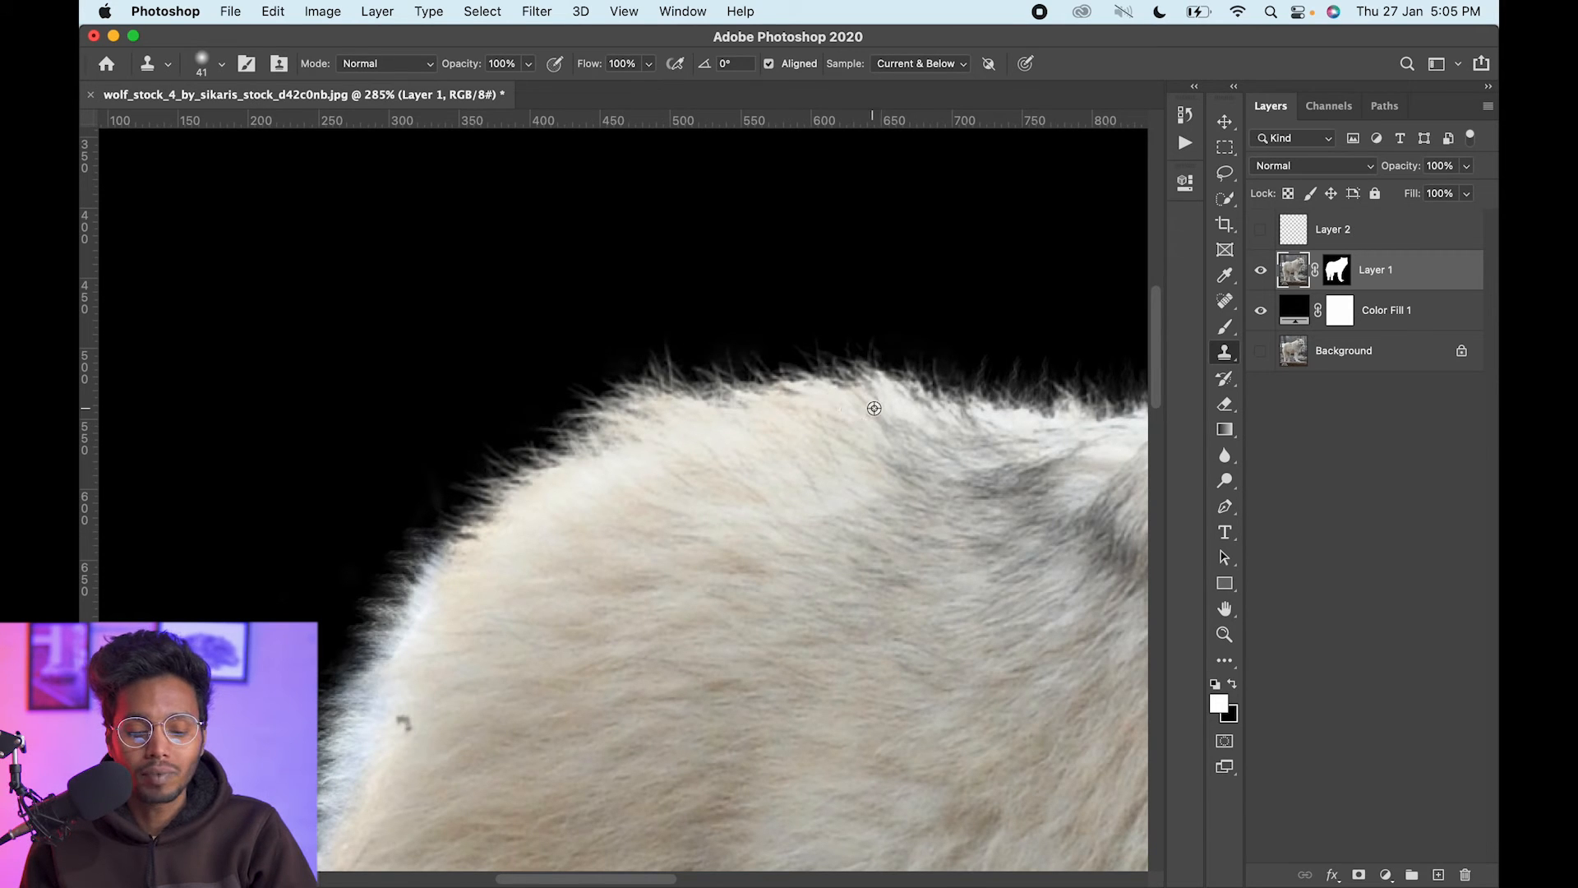
Clone fur sampled from the back over the discoloured edge along the top of the hindquarters.
{"action": "left_click", "coordinate": [883, 398], "text": "alt"}
{"action": "left_click_drag", "start_coordinate": [857, 368], "coordinate": [838, 361]}
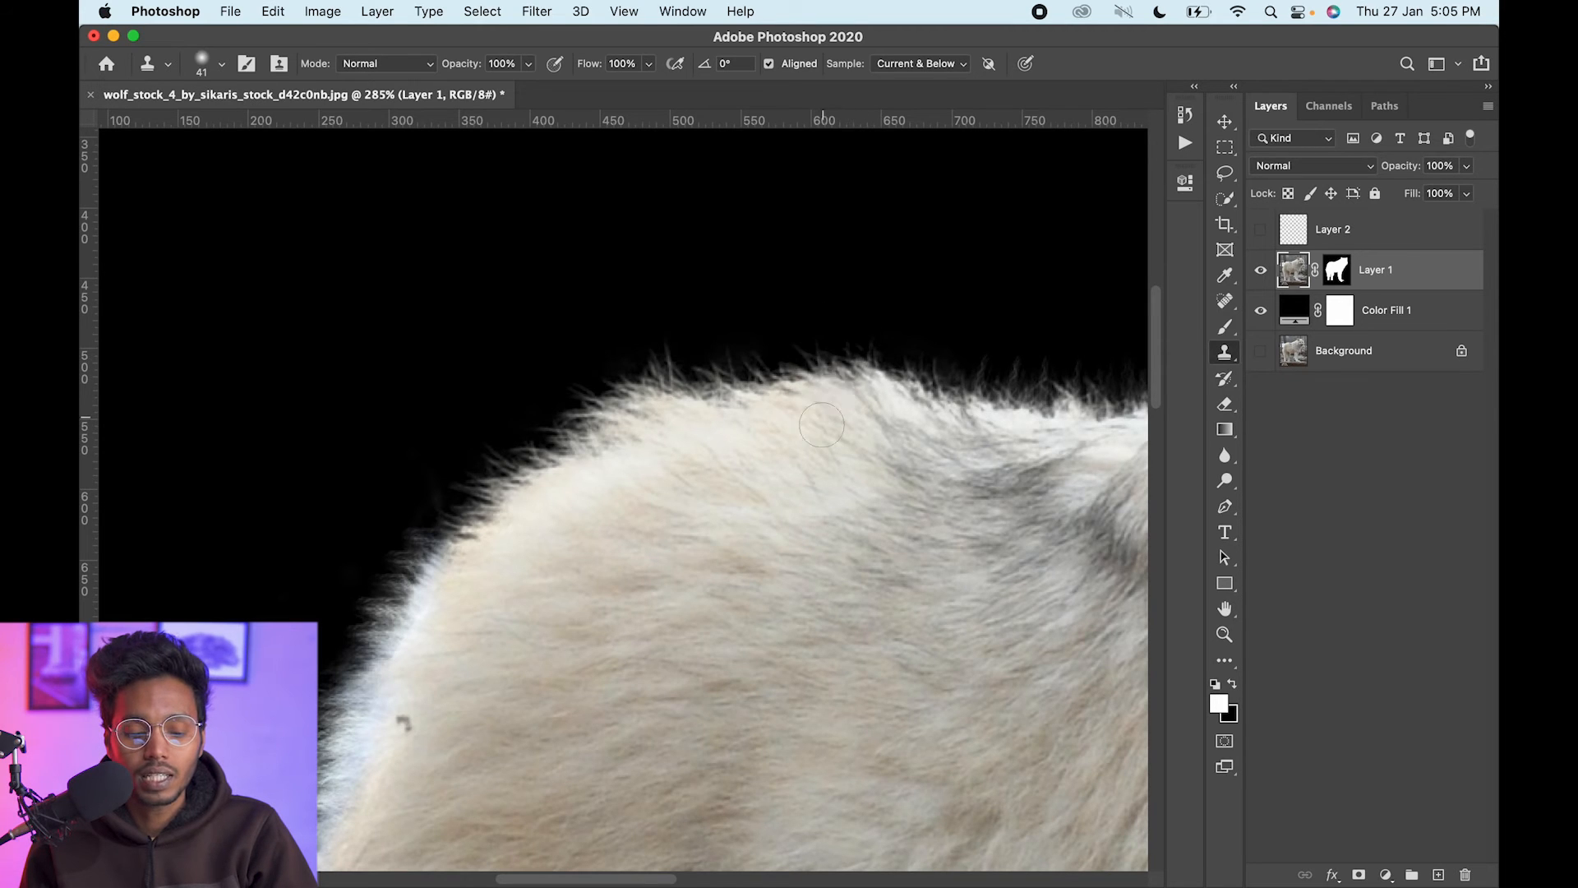
{"action": "mouse_move", "coordinate": [647, 406]}
{"action": "left_mouse_down"}
{"action": "mouse_move", "coordinate": [660, 375]}
{"action": "mouse_move", "coordinate": [633, 409]}
{"action": "mouse_move", "coordinate": [690, 413]}
{"action": "left_mouse_up"}
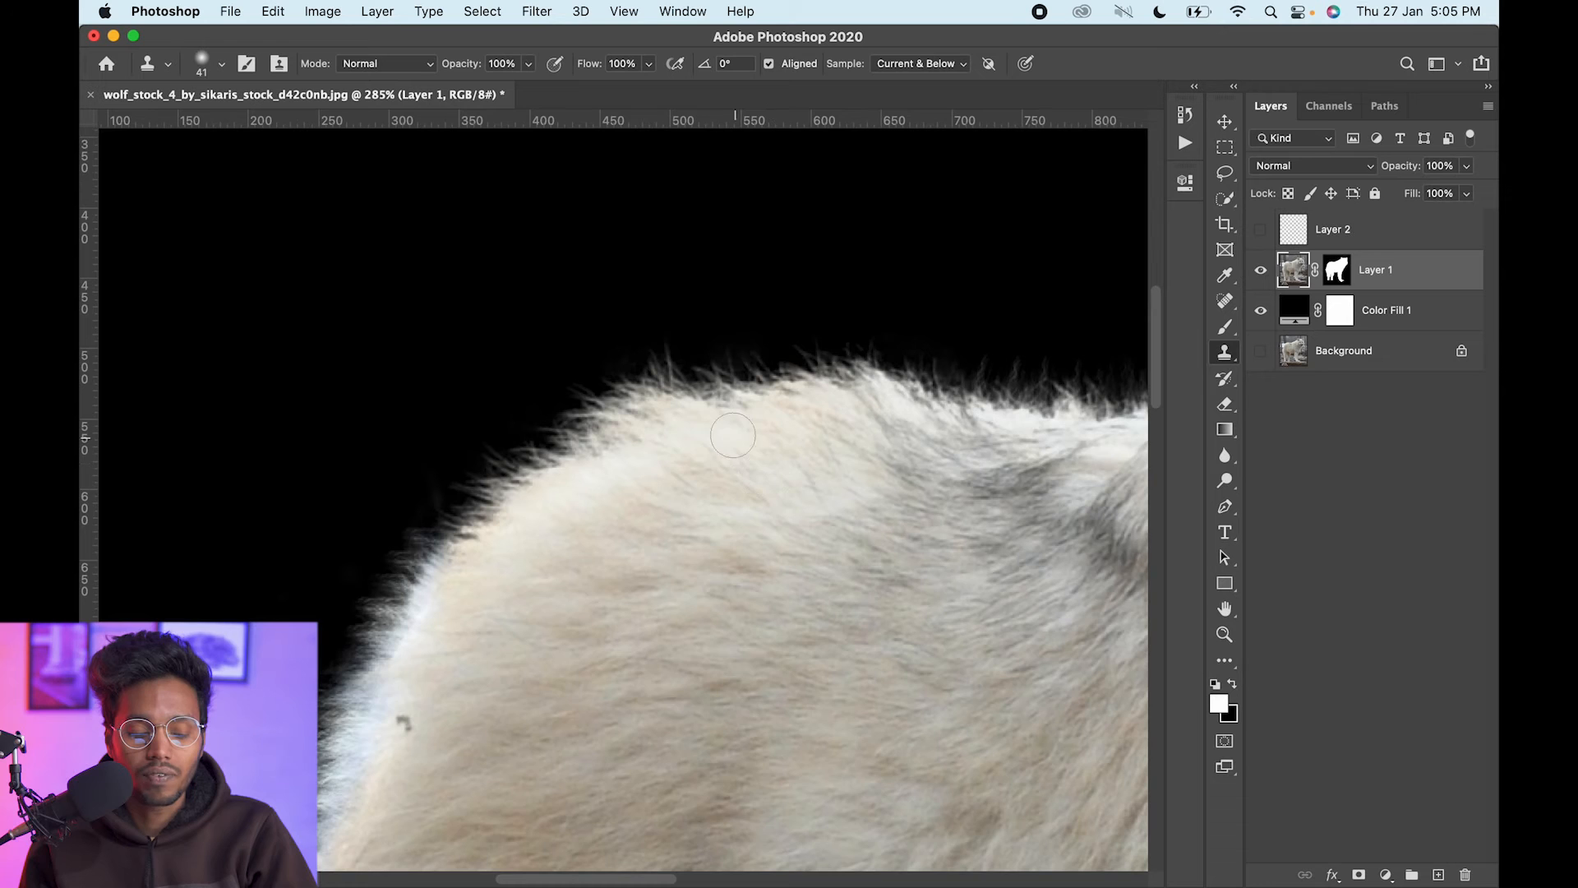
{"action": "scroll", "coordinate": [839, 441], "scroll_direction": "down", "scroll_amount": 5}
{"action": "scroll", "coordinate": [846, 353], "scroll_direction": "left", "scroll_amount": 6}
{"action": "left_click_drag", "start_coordinate": [853, 368], "coordinate": [848, 370]}
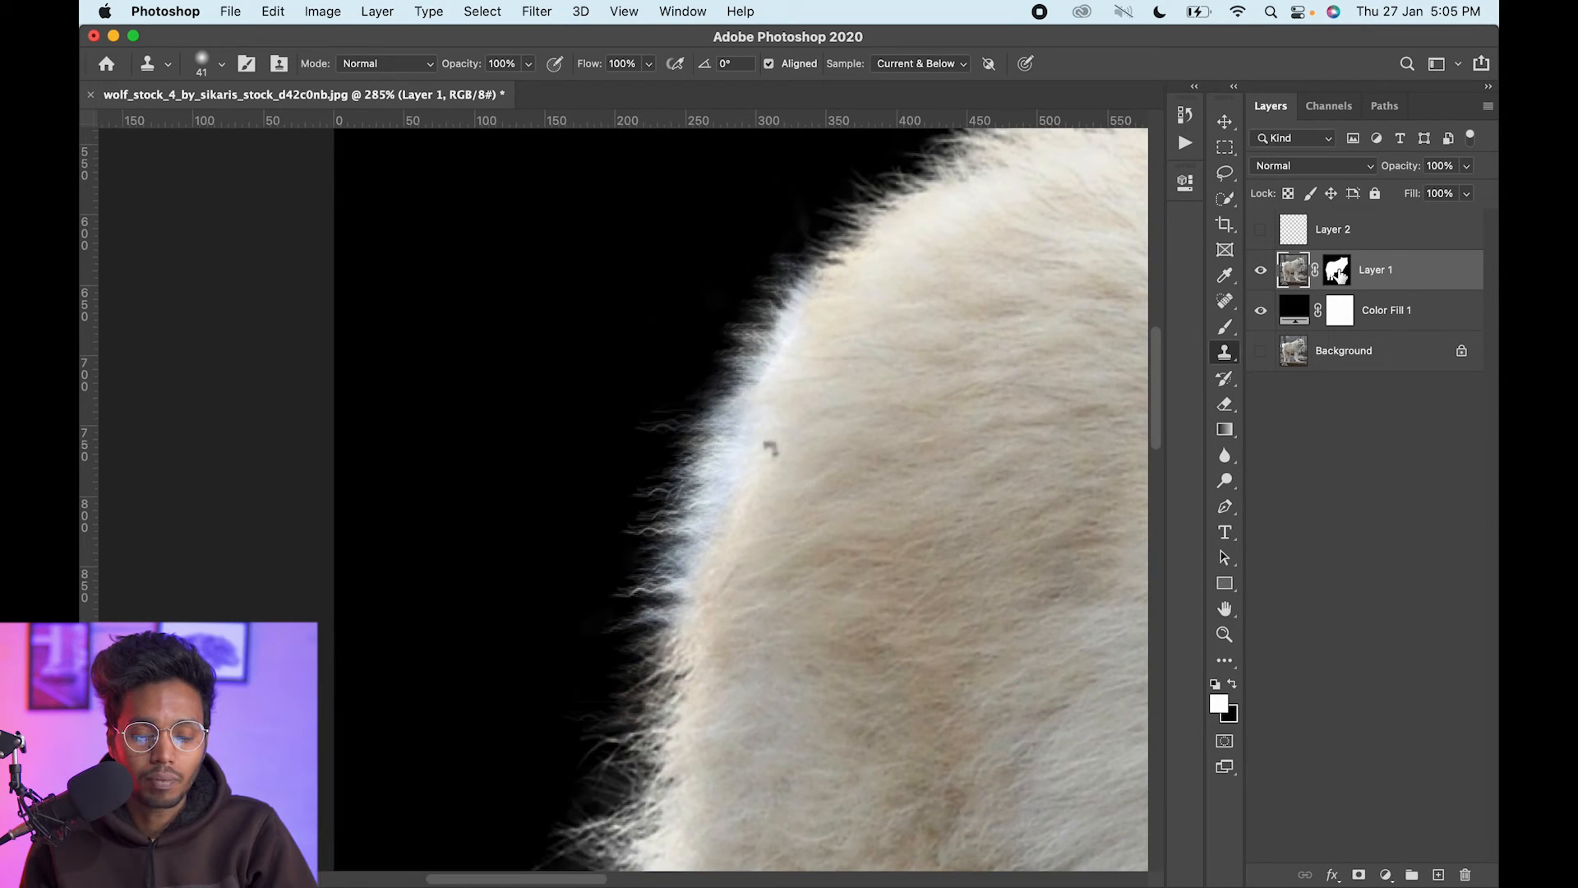
Compare the bluish rump edge with the unmasked photo and try cloning fur over it with a 53 px brush.
{"action": "left_click", "coordinate": [1336, 274], "text": "shift"}
{"action": "left_click", "coordinate": [730, 459]}
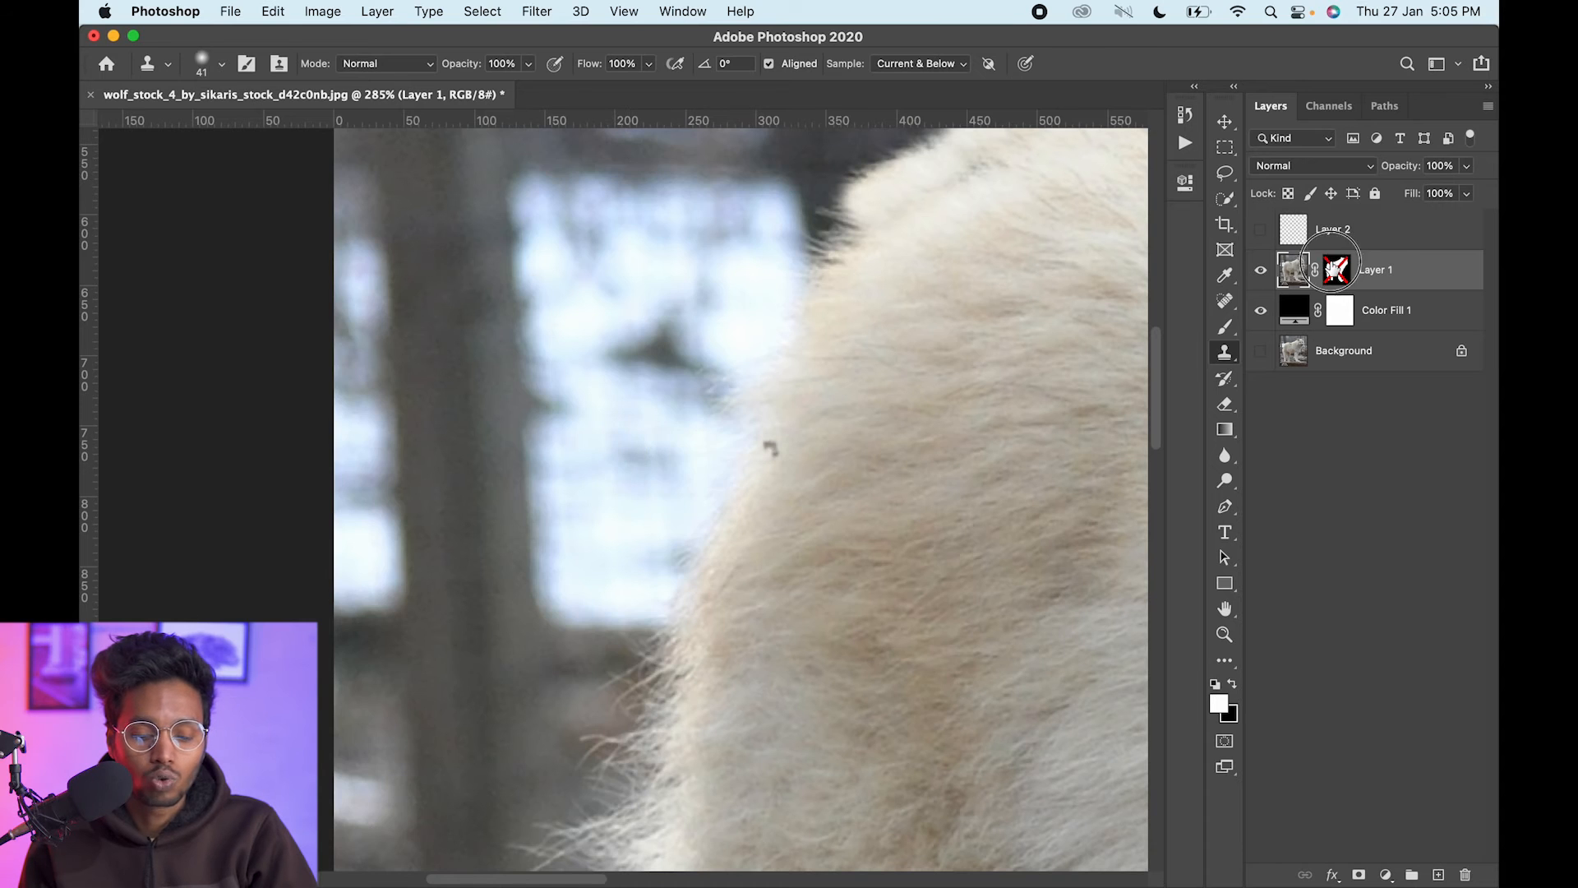
{"action": "left_click", "coordinate": [1333, 265], "text": "shift"}
{"action": "left_click", "coordinate": [779, 424], "text": "alt"}
{"action": "mouse_move", "coordinate": [716, 421]}
{"action": "left_mouse_down"}
{"action": "mouse_move", "coordinate": [725, 476]}
{"action": "mouse_move", "coordinate": [738, 428]}
{"action": "mouse_move", "coordinate": [760, 475]}
{"action": "left_mouse_up"}
{"action": "key", "text": "super+z"}
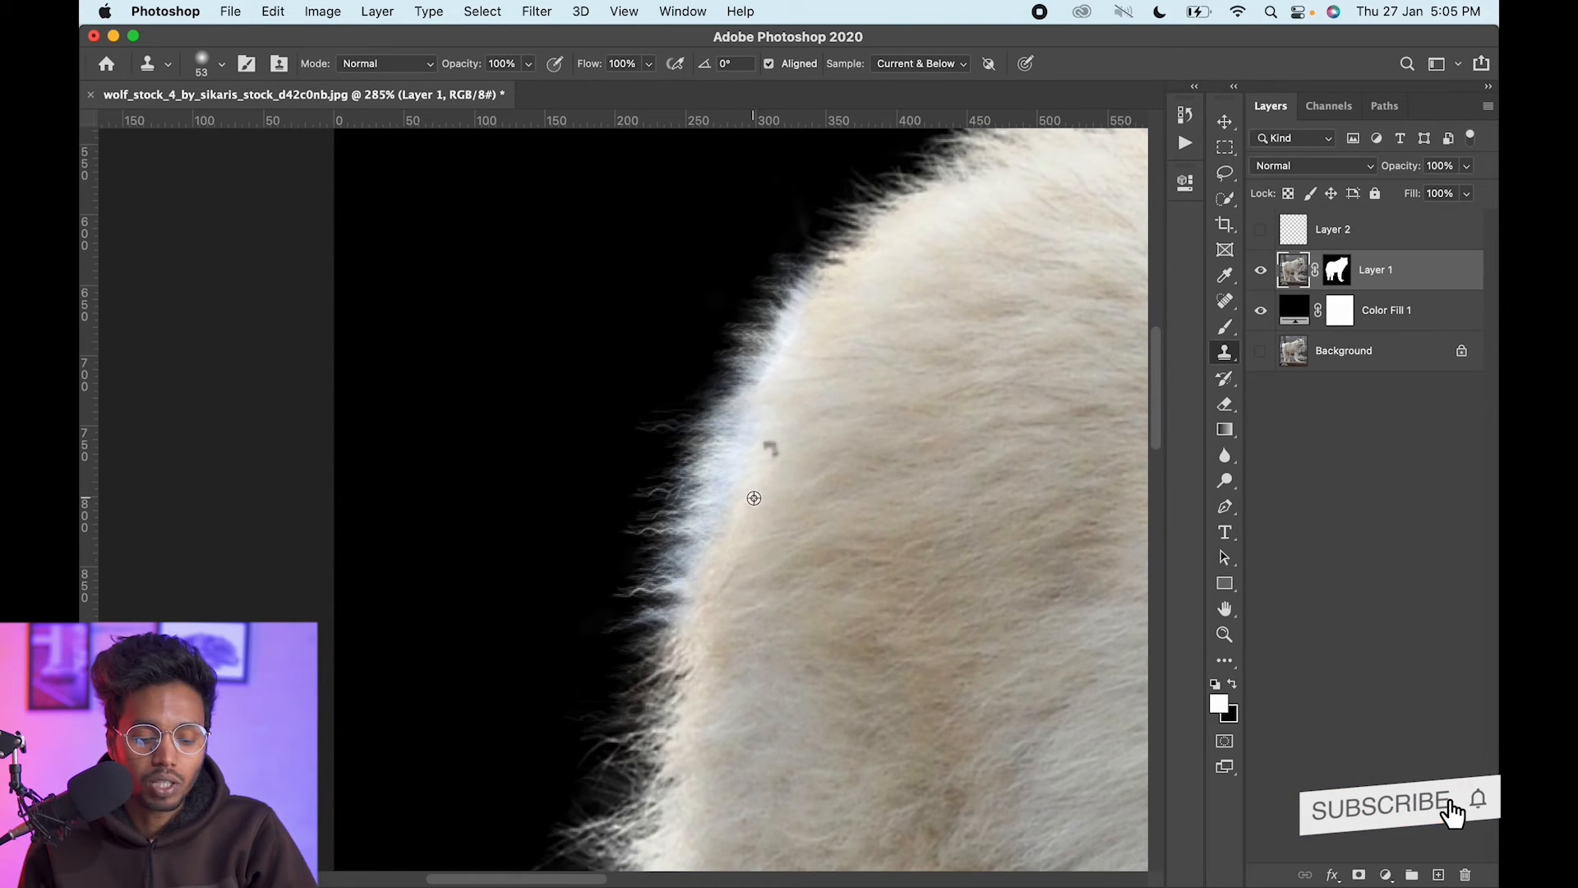
Clone clean fur over the bluish edge on the upper rump with a 34 px brush.
{"action": "scroll", "coordinate": [743, 462], "scroll_direction": "up", "scroll_amount": 10}
{"action": "left_click_drag", "start_coordinate": [810, 471], "coordinate": [749, 472]}
{"action": "left_click_drag", "start_coordinate": [850, 409], "coordinate": [842, 432]}
{"action": "left_click", "coordinate": [842, 462], "text": "alt"}
{"action": "left_click", "coordinate": [820, 383]}
{"action": "mouse_move", "coordinate": [705, 473]}
{"action": "left_mouse_down"}
{"action": "mouse_move", "coordinate": [721, 507]}
{"action": "mouse_move", "coordinate": [789, 458]}
{"action": "left_mouse_up"}
{"action": "scroll", "coordinate": [728, 493], "scroll_direction": "up", "scroll_amount": 4}
{"action": "mouse_move", "coordinate": [678, 419]}
{"action": "left_mouse_down"}
{"action": "mouse_move", "coordinate": [764, 288]}
{"action": "mouse_move", "coordinate": [734, 435]}
{"action": "mouse_move", "coordinate": [664, 517]}
{"action": "left_mouse_up"}
{"action": "scroll", "coordinate": [852, 367], "scroll_direction": "down", "scroll_amount": 3}
{"action": "left_click", "coordinate": [796, 398], "text": "alt"}
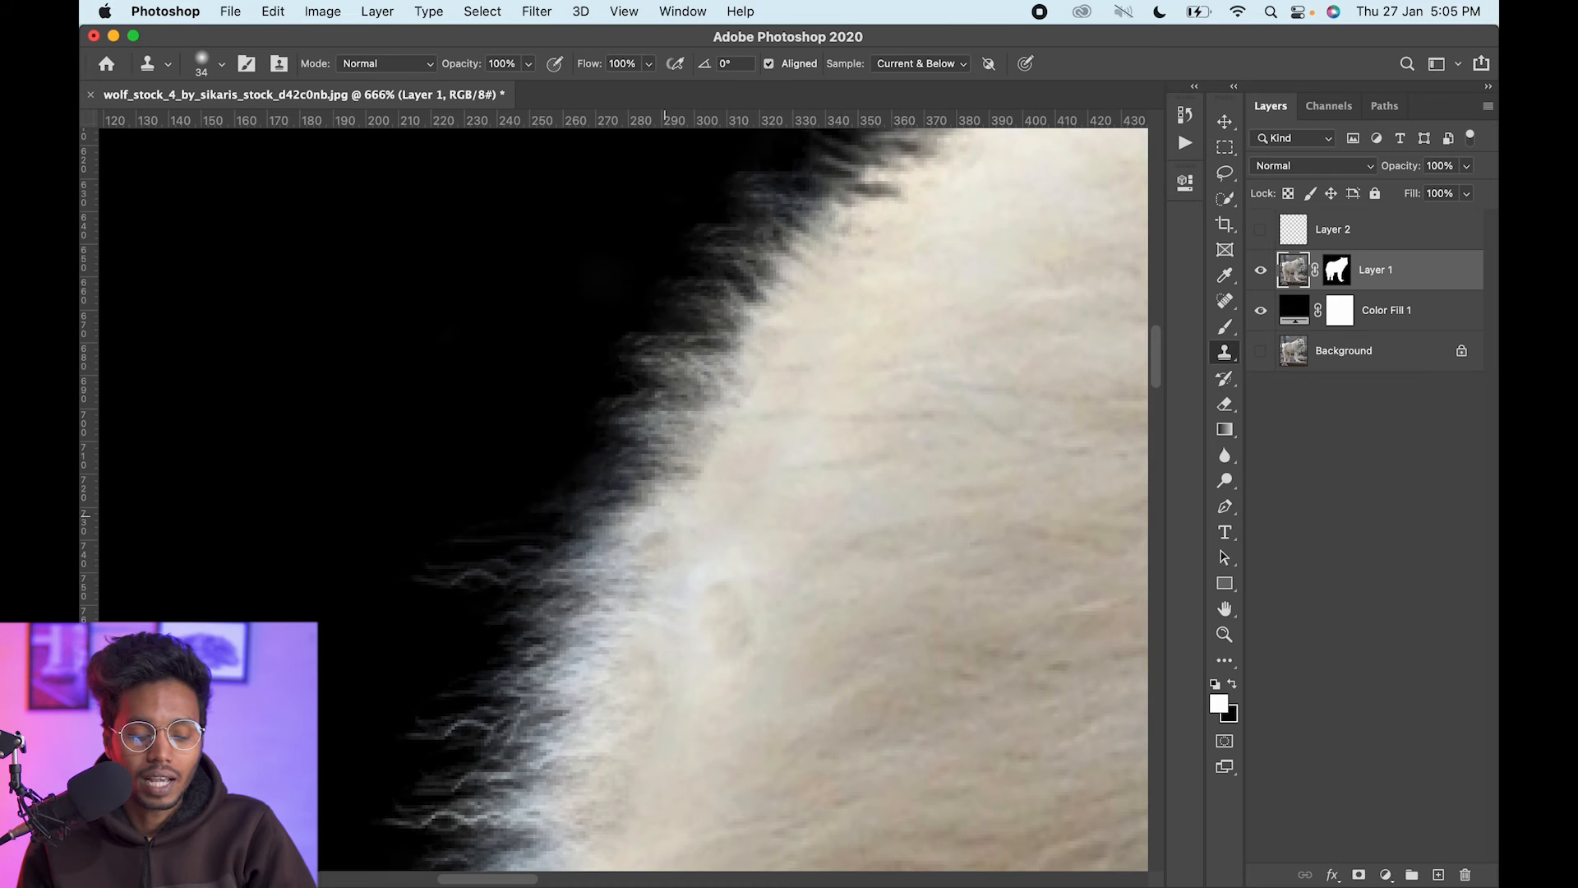
Continue cloning neighbouring fur down the rump to cover the blue fringe, including the outer hairs.
{"action": "scroll", "coordinate": [689, 597], "scroll_direction": "down", "scroll_amount": 4}
{"action": "left_click", "coordinate": [800, 416], "text": "alt"}
{"action": "mouse_move", "coordinate": [735, 409]}
{"action": "left_mouse_down"}
{"action": "mouse_move", "coordinate": [670, 453]}
{"action": "mouse_move", "coordinate": [616, 571]}
{"action": "left_mouse_up"}
{"action": "scroll", "coordinate": [693, 482], "scroll_direction": "down", "scroll_amount": 4}
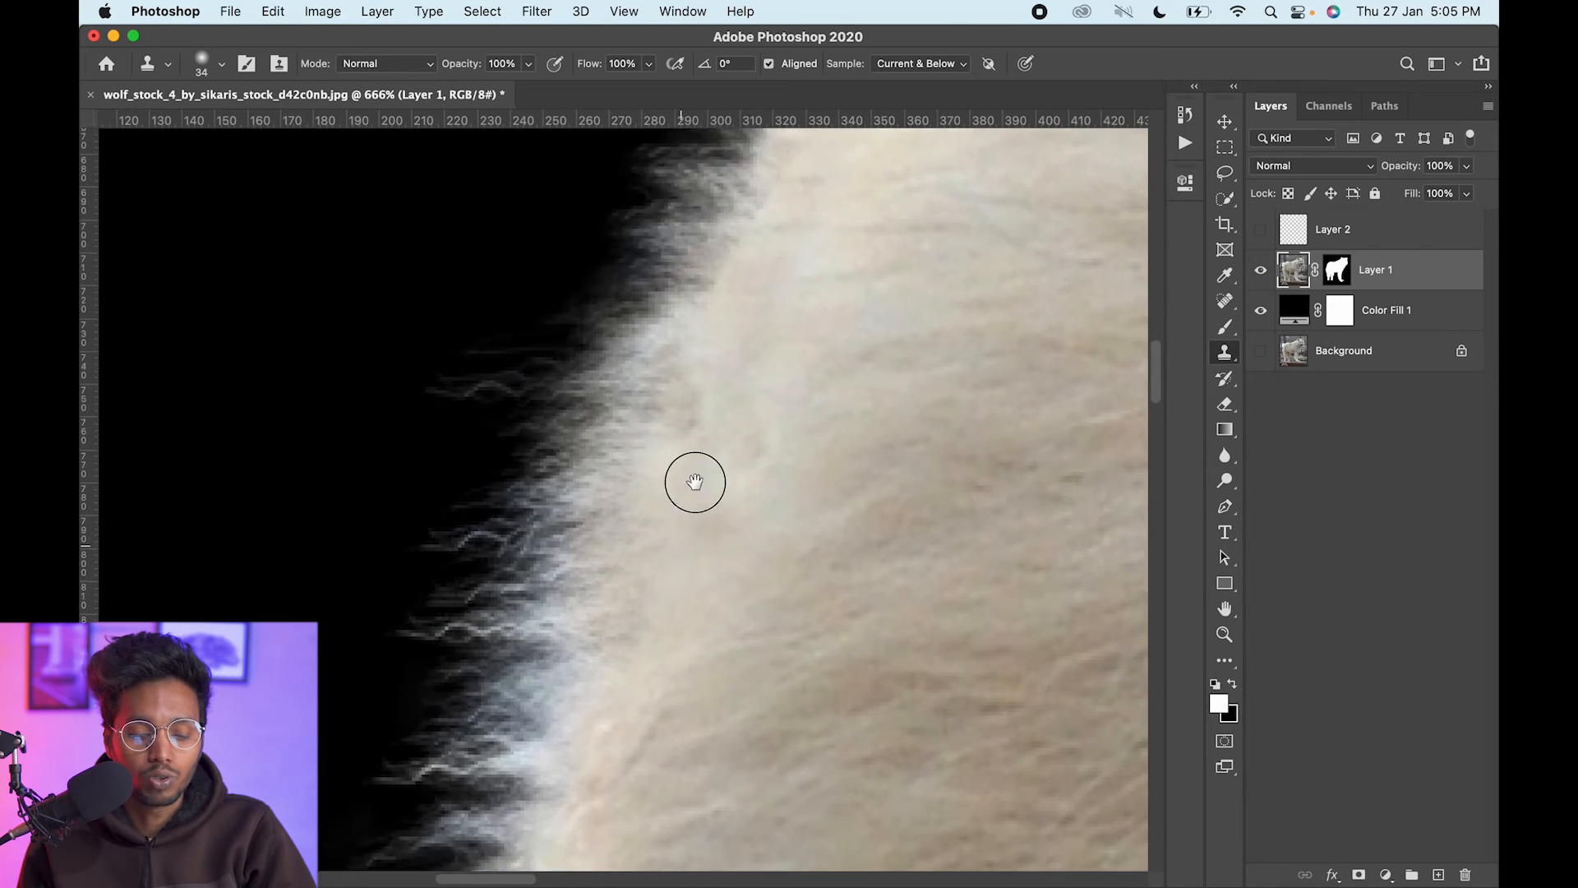
{"action": "left_click", "coordinate": [685, 483], "text": "alt"}
{"action": "mouse_move", "coordinate": [606, 493]}
{"action": "left_mouse_down"}
{"action": "mouse_move", "coordinate": [547, 523]}
{"action": "mouse_move", "coordinate": [452, 524]}
{"action": "left_mouse_up"}
{"action": "left_click", "coordinate": [715, 433], "text": "alt"}
{"action": "left_click_drag", "start_coordinate": [623, 444], "coordinate": [475, 442]}
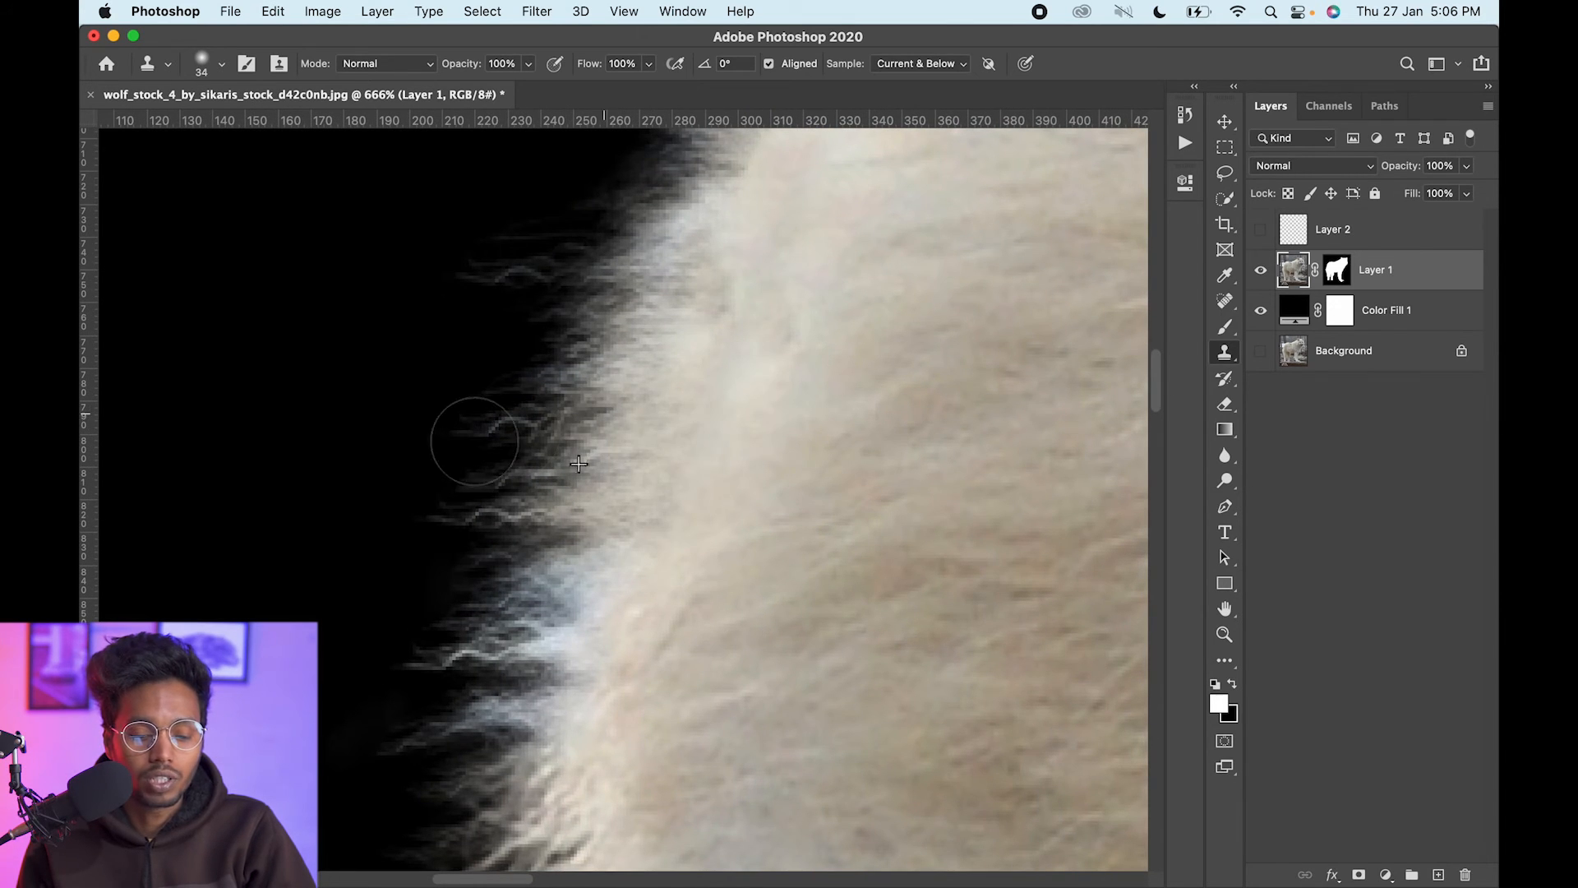
{"action": "left_click", "coordinate": [672, 379], "text": "alt"}
{"action": "left_click_drag", "start_coordinate": [573, 374], "coordinate": [538, 379]}
{"action": "left_click", "coordinate": [715, 300], "text": "alt"}
{"action": "left_click_drag", "start_coordinate": [616, 332], "coordinate": [494, 278]}
Clone fur sampled beside the edge over the remaining fringe on the lower rump.
{"action": "key", "text": "z"}
{"action": "mouse_move", "coordinate": [813, 309]}
{"action": "left_mouse_down"}
{"action": "mouse_move", "coordinate": [678, 353]}
{"action": "mouse_move", "coordinate": [736, 463]}
{"action": "mouse_move", "coordinate": [660, 511]}
{"action": "mouse_move", "coordinate": [655, 606]}
{"action": "left_mouse_up"}
{"action": "left_click", "coordinate": [734, 460], "text": "alt"}
{"action": "scroll", "coordinate": [698, 526], "scroll_direction": "down", "scroll_amount": 4}
{"action": "left_click", "coordinate": [754, 412], "text": "alt"}
{"action": "mouse_move", "coordinate": [675, 421]}
{"action": "left_mouse_down"}
{"action": "mouse_move", "coordinate": [672, 526]}
{"action": "mouse_move", "coordinate": [637, 596]}
{"action": "left_mouse_up"}
Clone fur over the last stretch of fringe below the rump and undo the final stroke.
{"action": "scroll", "coordinate": [629, 534], "scroll_direction": "down", "scroll_amount": 4}
{"action": "left_click", "coordinate": [621, 502], "text": "alt"}
{"action": "left_click_drag", "start_coordinate": [587, 505], "coordinate": [538, 534]}
{"action": "scroll", "coordinate": [599, 460], "scroll_direction": "down", "scroll_amount": 4}
{"action": "left_click", "coordinate": [599, 430], "text": "alt"}
{"action": "left_click_drag", "start_coordinate": [595, 600], "coordinate": [567, 658]}
{"action": "left_click_drag", "start_coordinate": [713, 501], "coordinate": [460, 502]}
{"action": "left_click_drag", "start_coordinate": [806, 485], "coordinate": [1019, 489]}
{"action": "key", "text": "super+z"}
Switch to the Brush tool with a Soft Round tip at 46 px and set its flow to 36%.
{"action": "left_click", "coordinate": [1228, 327]}
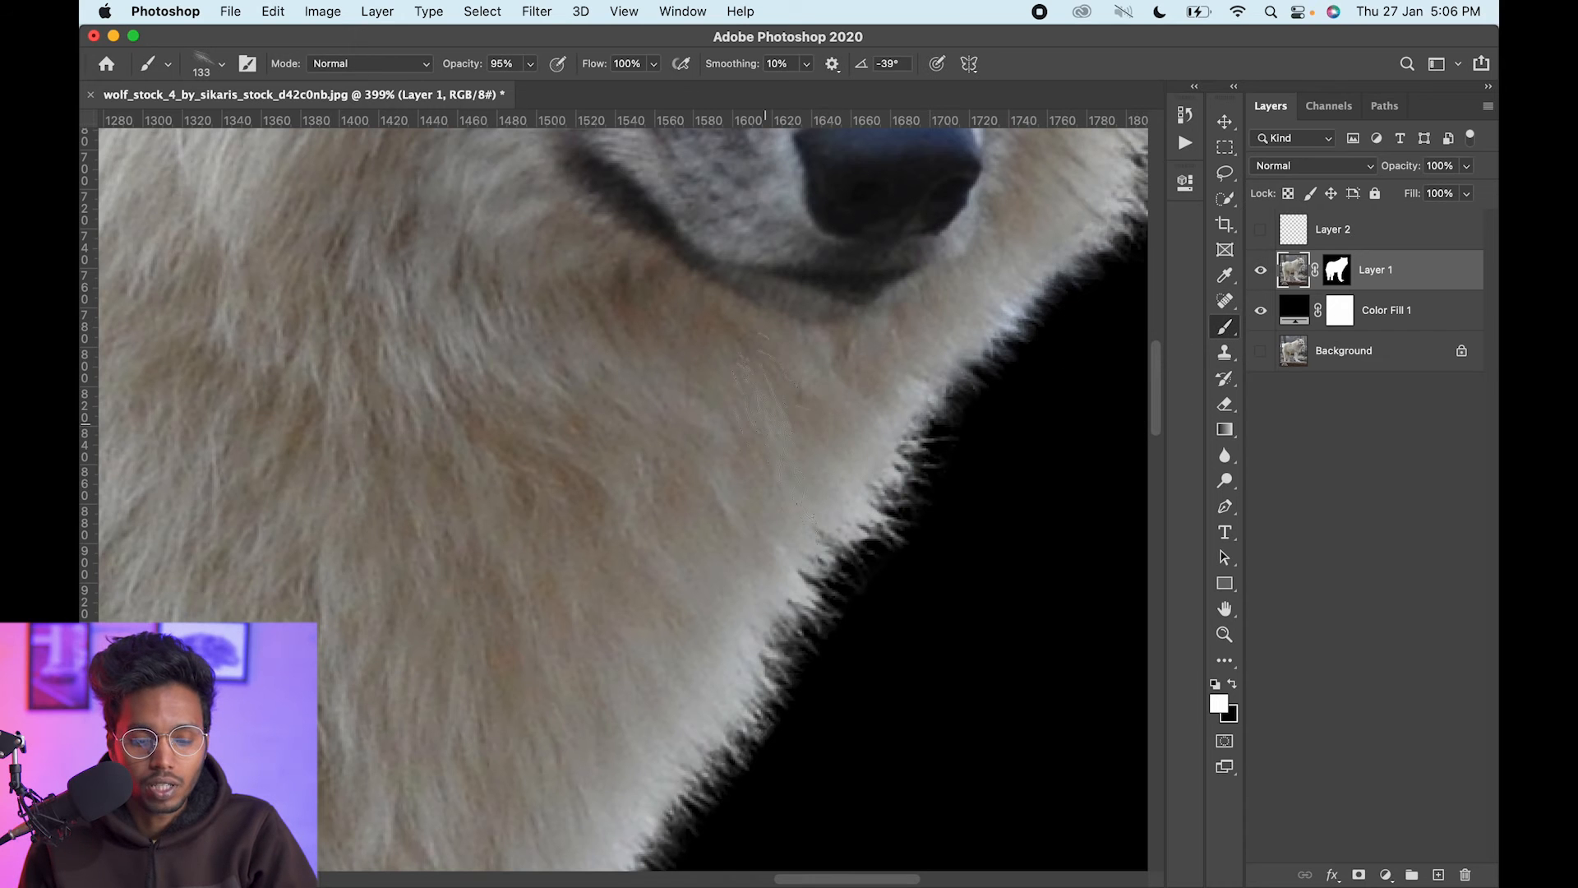
{"action": "left_click", "coordinate": [221, 66]}
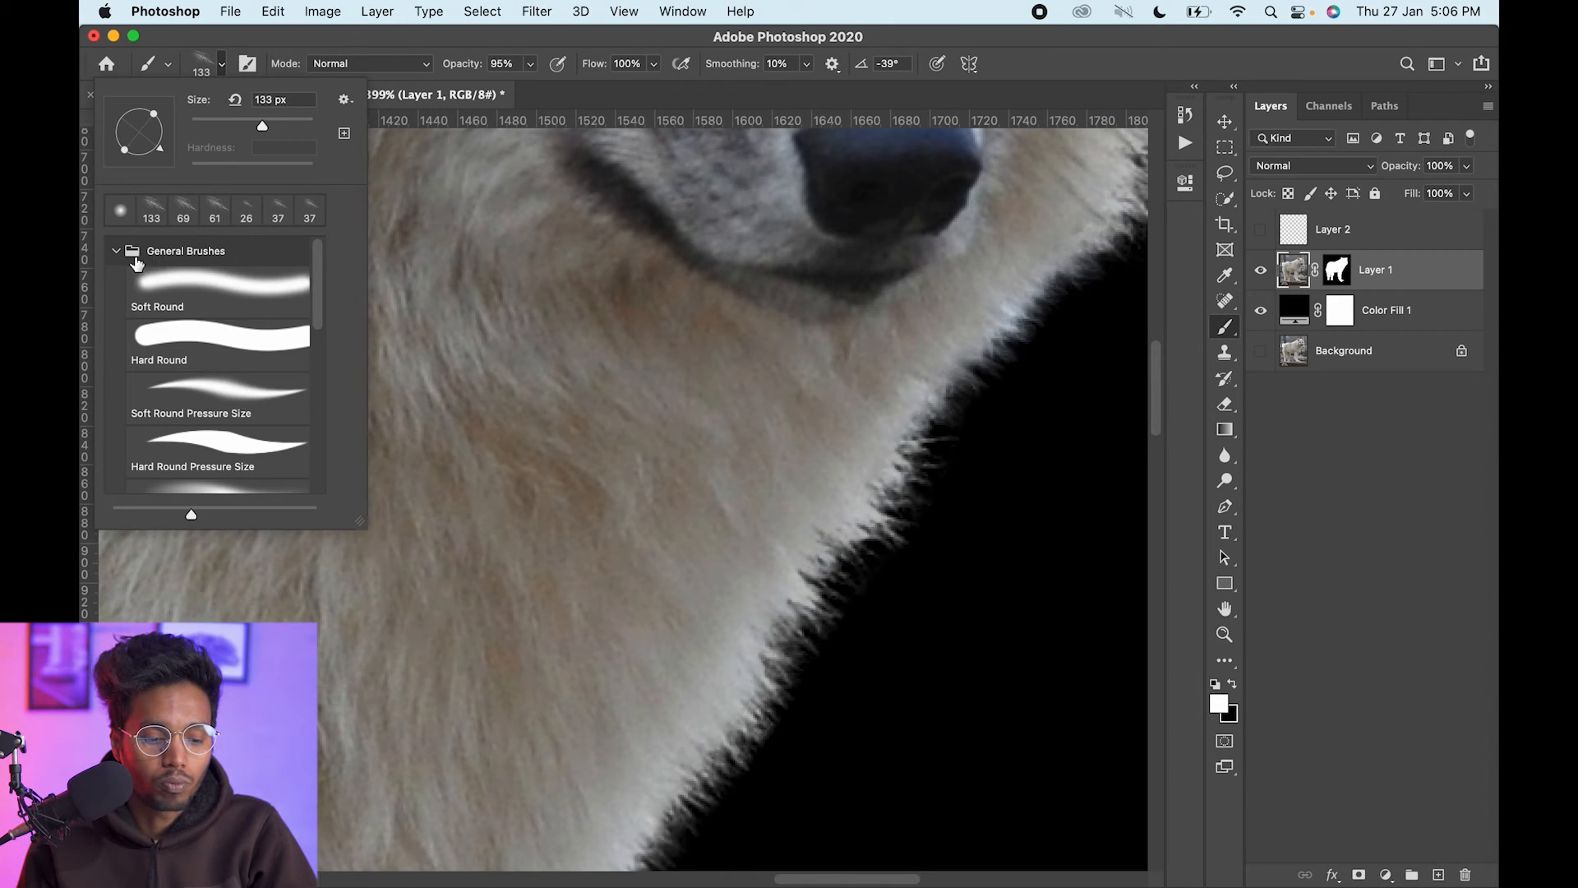
{"action": "left_click", "coordinate": [192, 278]}
{"action": "left_click_drag", "start_coordinate": [828, 483], "coordinate": [719, 491]}
{"action": "left_click_drag", "start_coordinate": [749, 438], "coordinate": [677, 446]}
{"action": "left_click", "coordinate": [654, 64]}
{"action": "left_click_drag", "start_coordinate": [661, 87], "coordinate": [595, 89]}
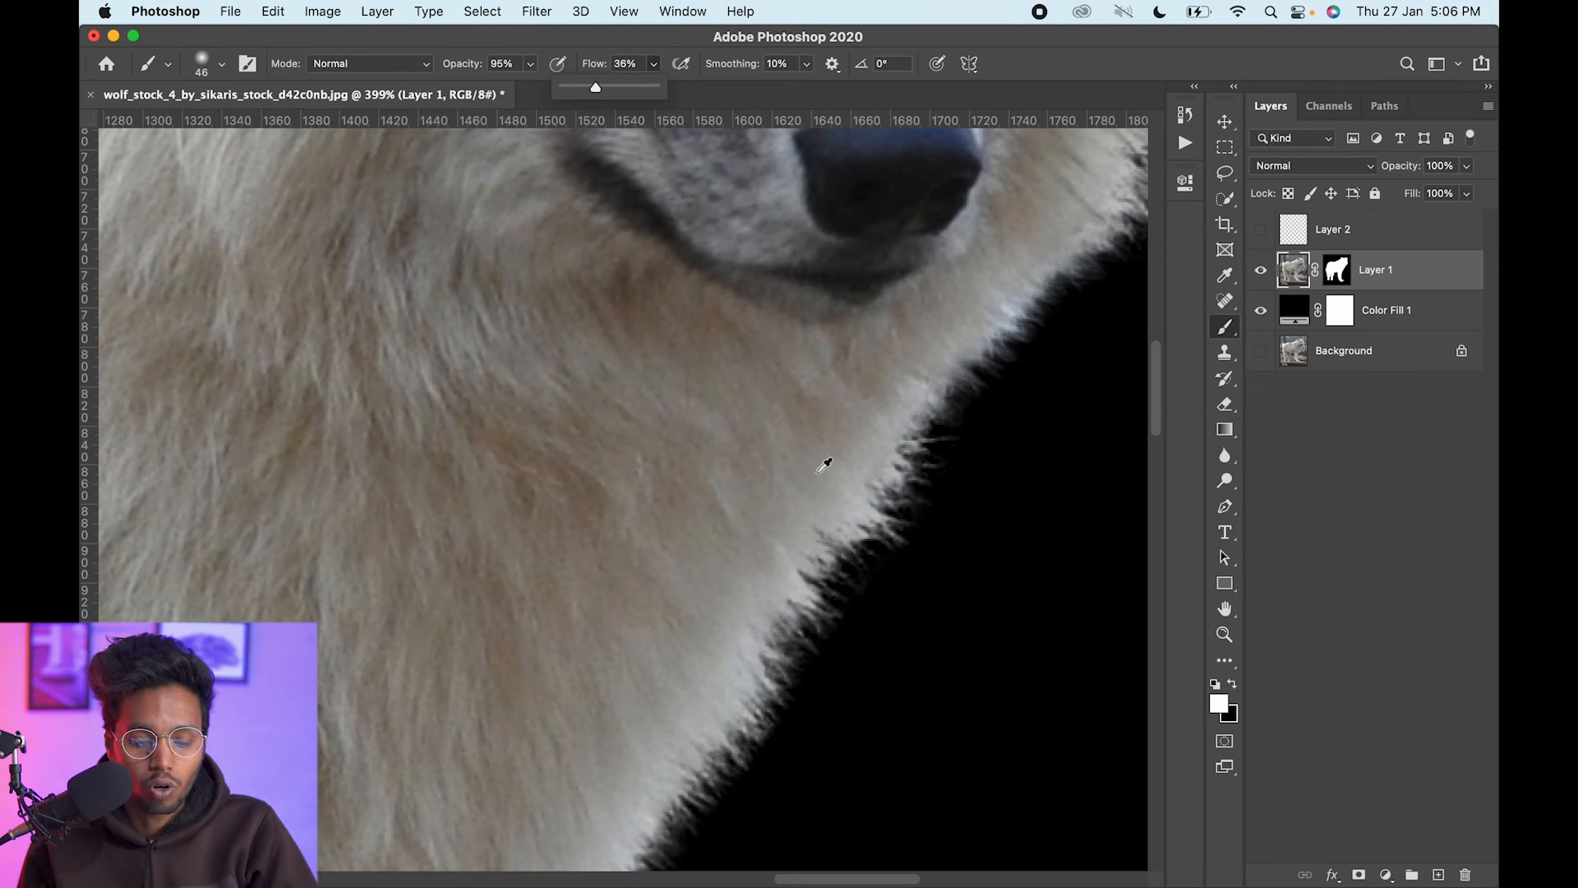
Paint sampled fur colours over the discoloured edge along the chest, jaw and cheek with a 62 px brush.
{"action": "mouse_move", "coordinate": [817, 479]}
{"action": "left_mouse_down"}
{"action": "mouse_move", "coordinate": [863, 505]}
{"action": "mouse_move", "coordinate": [1041, 308]}
{"action": "left_mouse_up"}
{"action": "left_click_drag", "start_coordinate": [982, 354], "coordinate": [875, 477]}
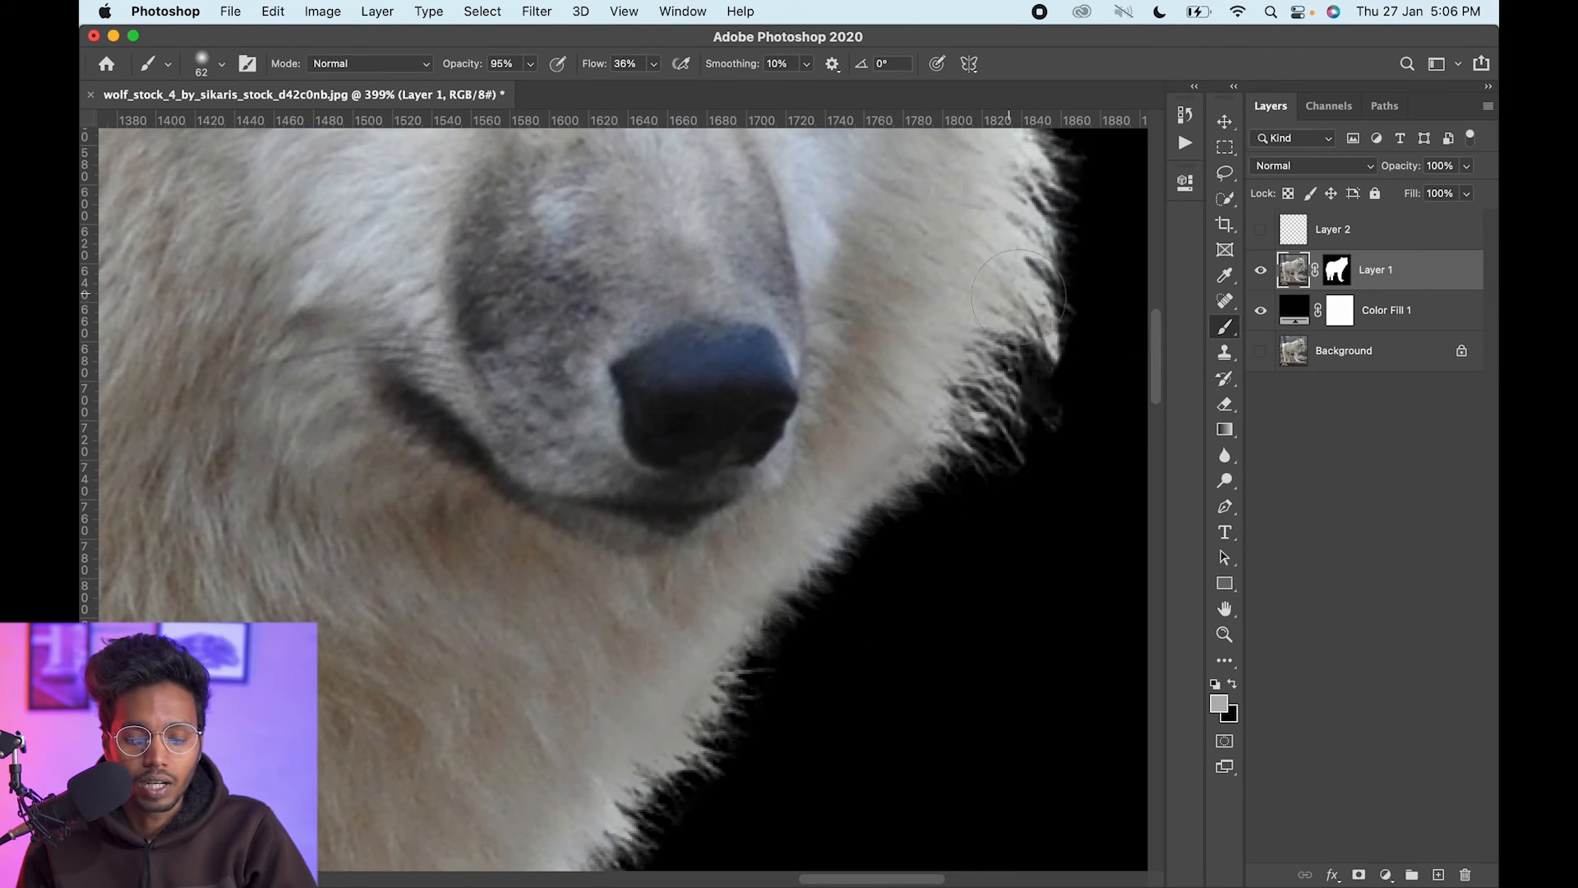
{"action": "left_click_drag", "start_coordinate": [978, 260], "coordinate": [994, 438]}
{"action": "left_click", "coordinate": [995, 337], "text": "alt"}
{"action": "mouse_move", "coordinate": [1011, 160]}
{"action": "left_mouse_down"}
{"action": "mouse_move", "coordinate": [933, 469]}
{"action": "mouse_move", "coordinate": [913, 315]}
{"action": "left_mouse_up"}
{"action": "left_click", "coordinate": [920, 432], "text": "alt"}
Paint sampled fur colours over the discoloured edge along the neck and back.
{"action": "scroll", "coordinate": [900, 306], "scroll_direction": "left", "scroll_amount": 20}
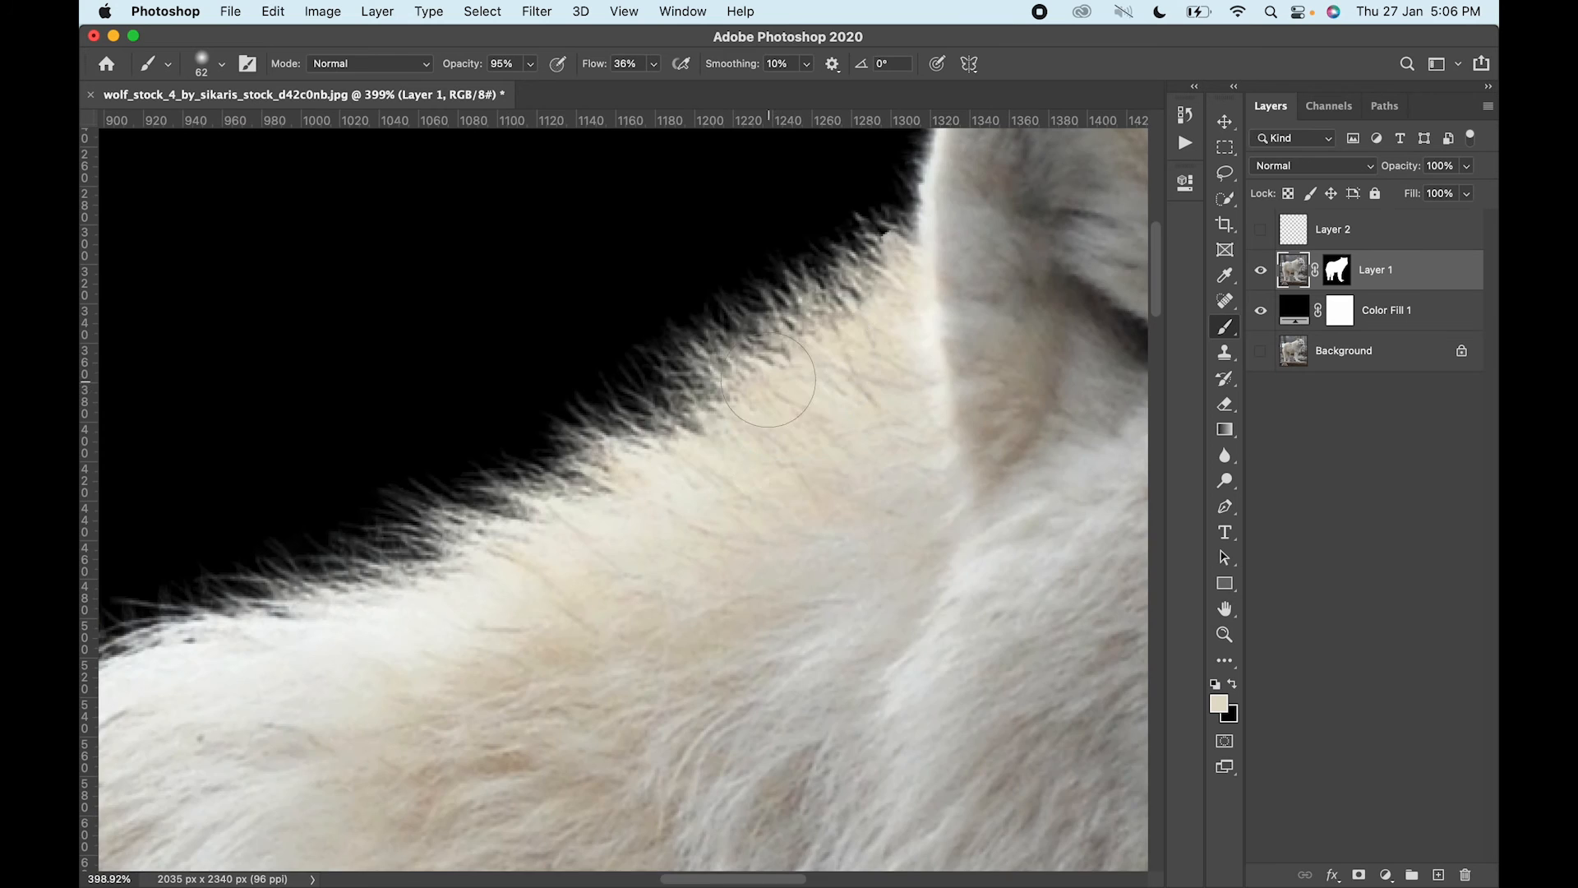
{"action": "scroll", "coordinate": [564, 530], "scroll_direction": "left", "scroll_amount": 12}
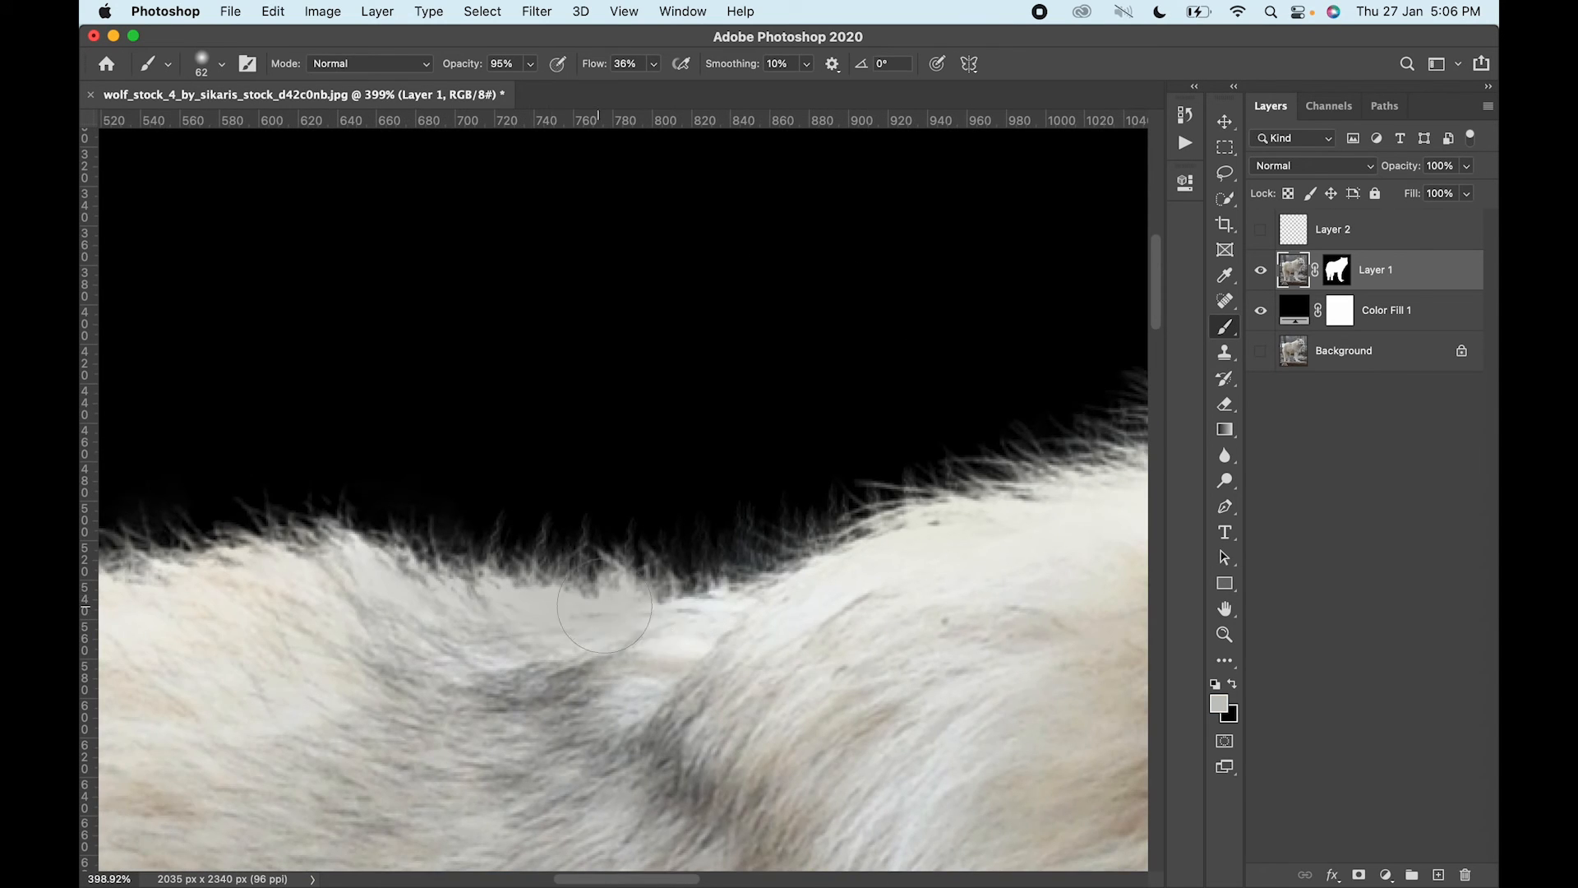
{"action": "scroll", "coordinate": [771, 589], "scroll_direction": "right", "scroll_amount": 8}
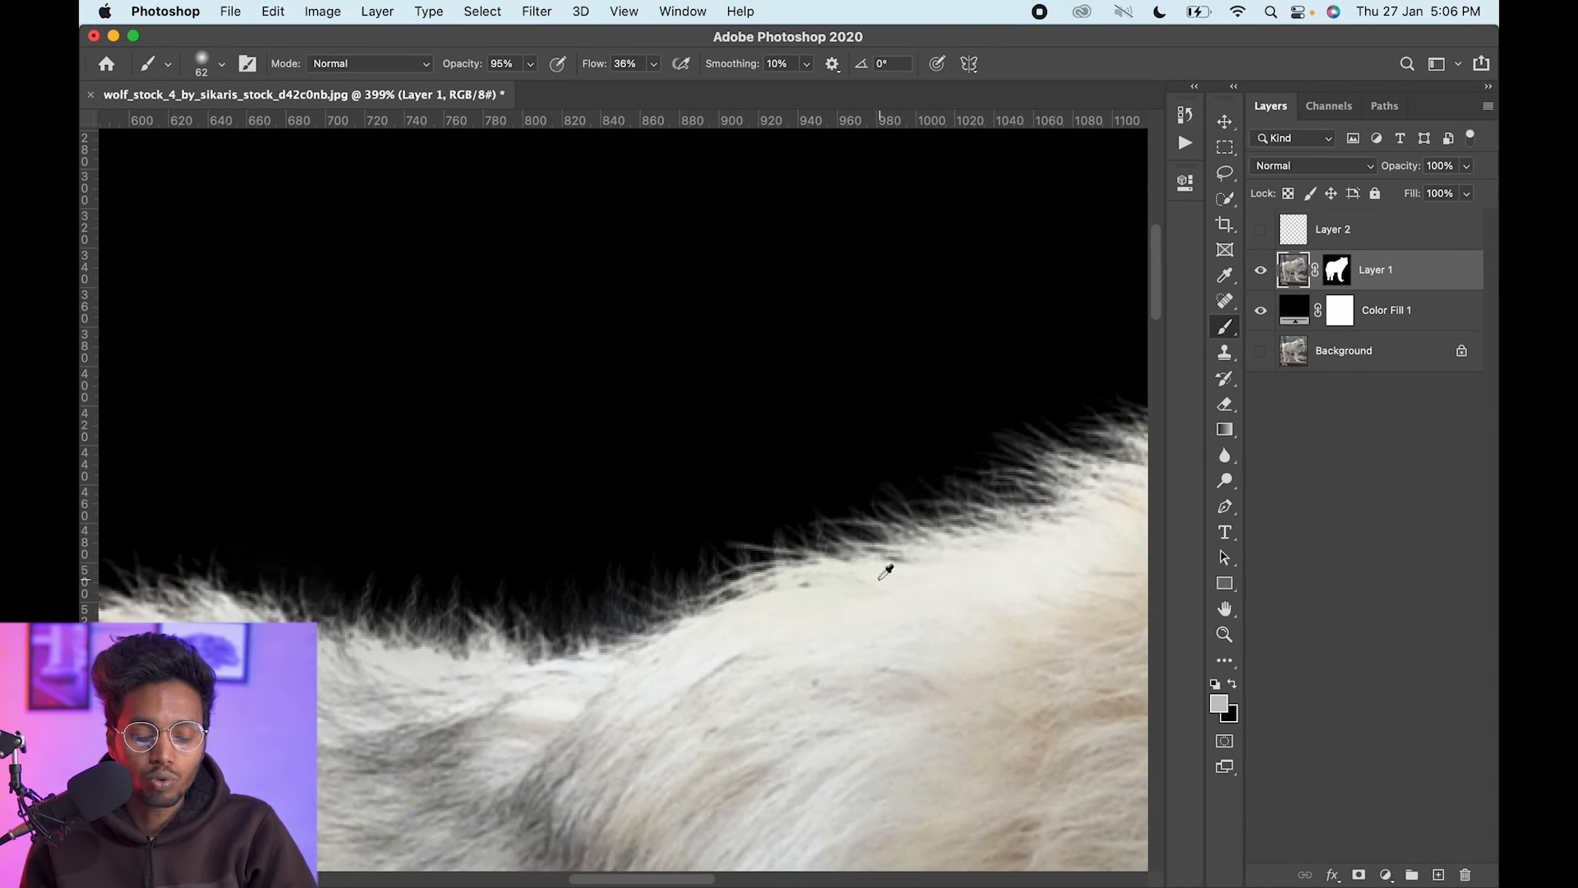
{"action": "scroll", "coordinate": [382, 628], "scroll_direction": "left", "scroll_amount": 15}
{"action": "scroll", "coordinate": [382, 627], "scroll_direction": "down", "scroll_amount": 5}
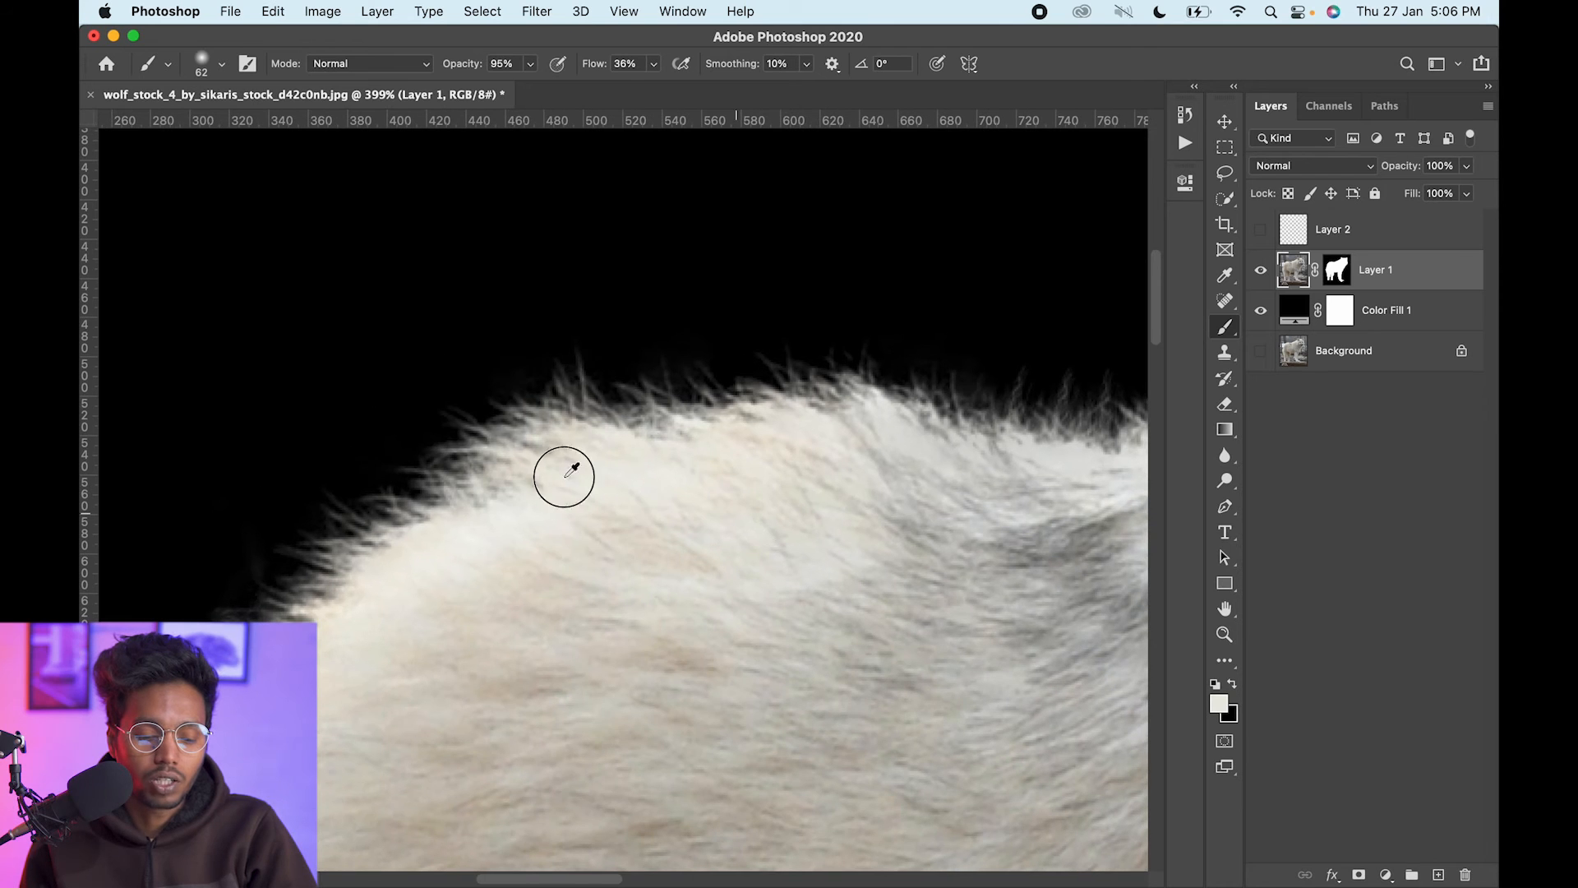
Paint sampled beige fur colours over the edge from the upper rump down the hindquarters.
{"action": "scroll", "coordinate": [363, 527], "scroll_direction": "left", "scroll_amount": 8}
{"action": "scroll", "coordinate": [363, 527], "scroll_direction": "down", "scroll_amount": 5}
{"action": "left_click", "coordinate": [633, 485], "text": "alt"}
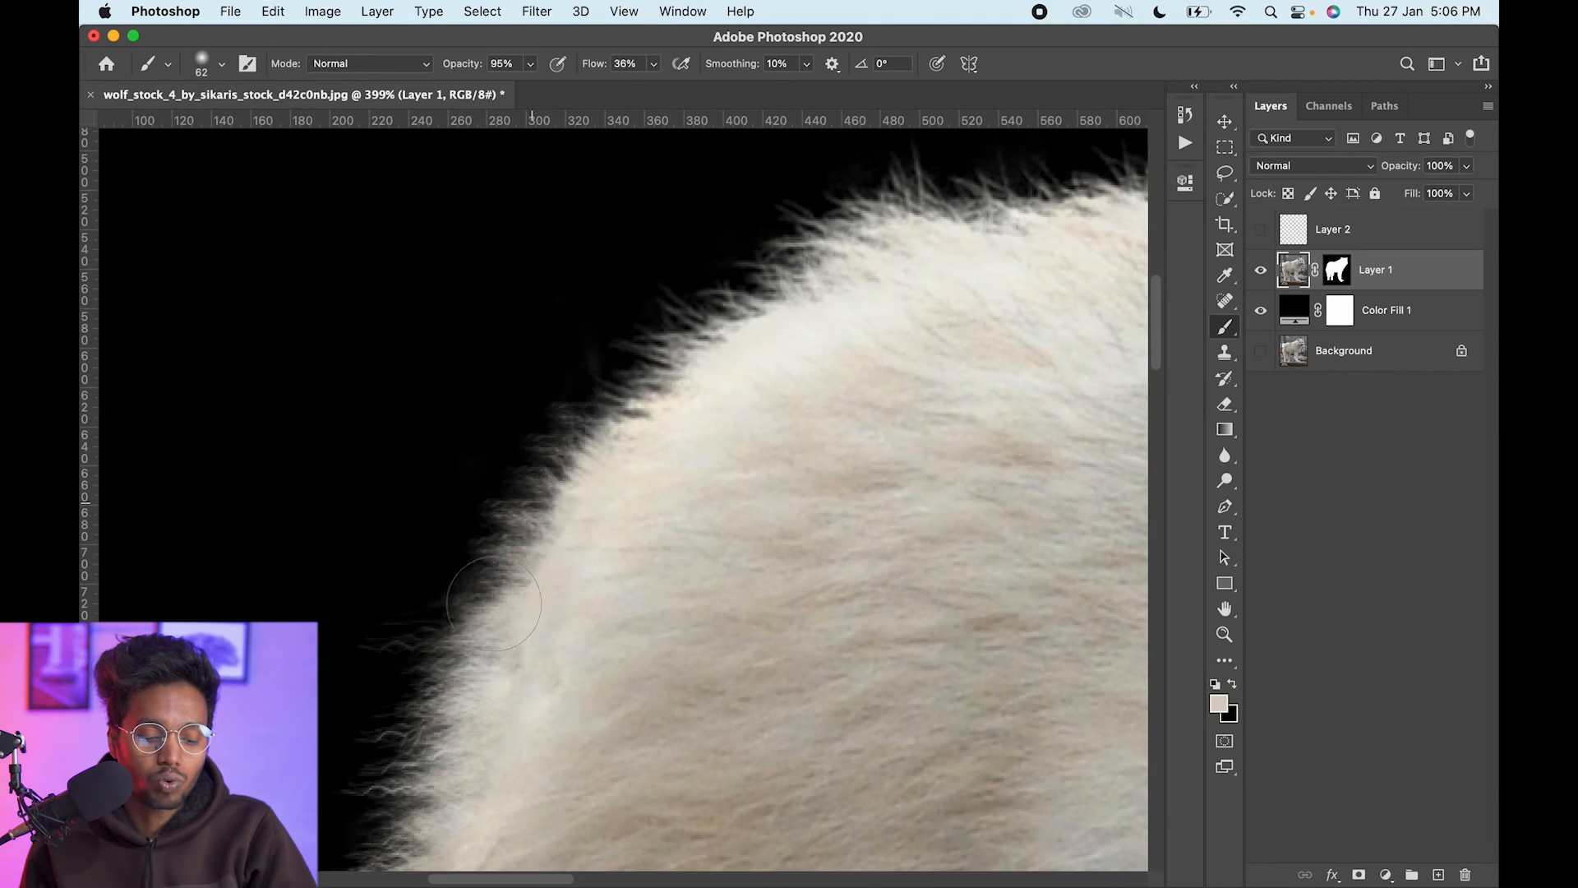
{"action": "scroll", "coordinate": [493, 604], "scroll_direction": "left", "scroll_amount": 5}
{"action": "scroll", "coordinate": [493, 604], "scroll_direction": "down", "scroll_amount": 8}
{"action": "left_click_drag", "start_coordinate": [567, 712], "coordinate": [631, 477]}
{"action": "left_click", "coordinate": [695, 526], "text": "alt"}
{"action": "left_click_drag", "start_coordinate": [632, 598], "coordinate": [672, 446]}
{"action": "left_click_drag", "start_coordinate": [637, 667], "coordinate": [600, 416]}
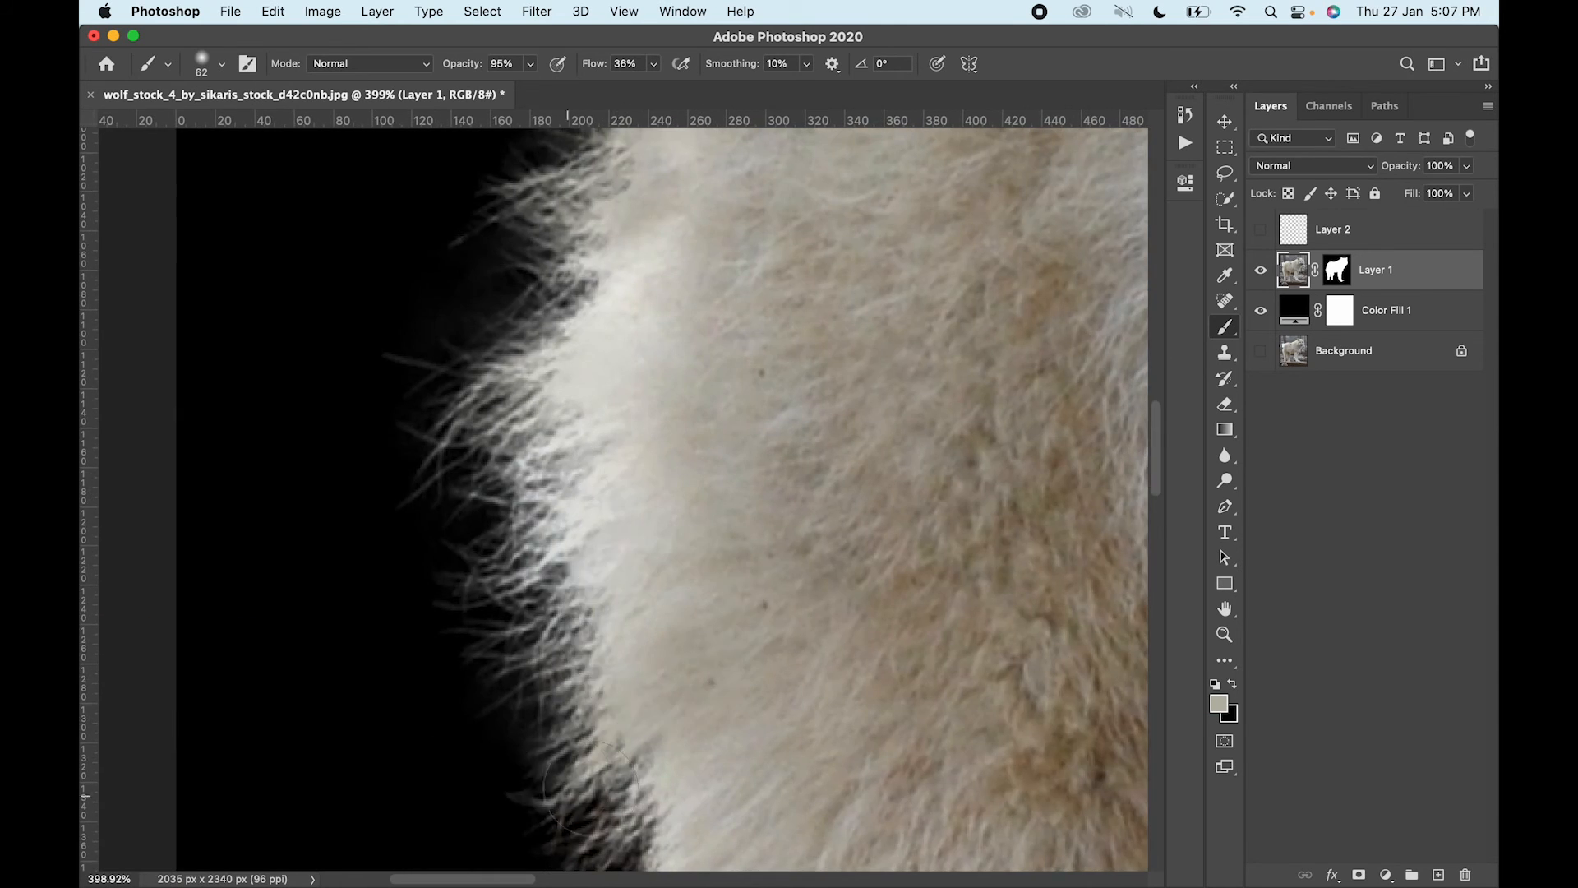
Paint sampled fur colour over the edge on the back of the hind thigh.
{"action": "left_click_drag", "start_coordinate": [658, 805], "coordinate": [591, 534]}
{"action": "left_click", "coordinate": [614, 594], "text": "alt"}
{"action": "left_click_drag", "start_coordinate": [575, 587], "coordinate": [483, 634]}
{"action": "left_click_drag", "start_coordinate": [620, 747], "coordinate": [605, 503]}
{"action": "left_click_drag", "start_coordinate": [626, 697], "coordinate": [572, 720]}
{"action": "left_click_drag", "start_coordinate": [645, 662], "coordinate": [617, 715]}
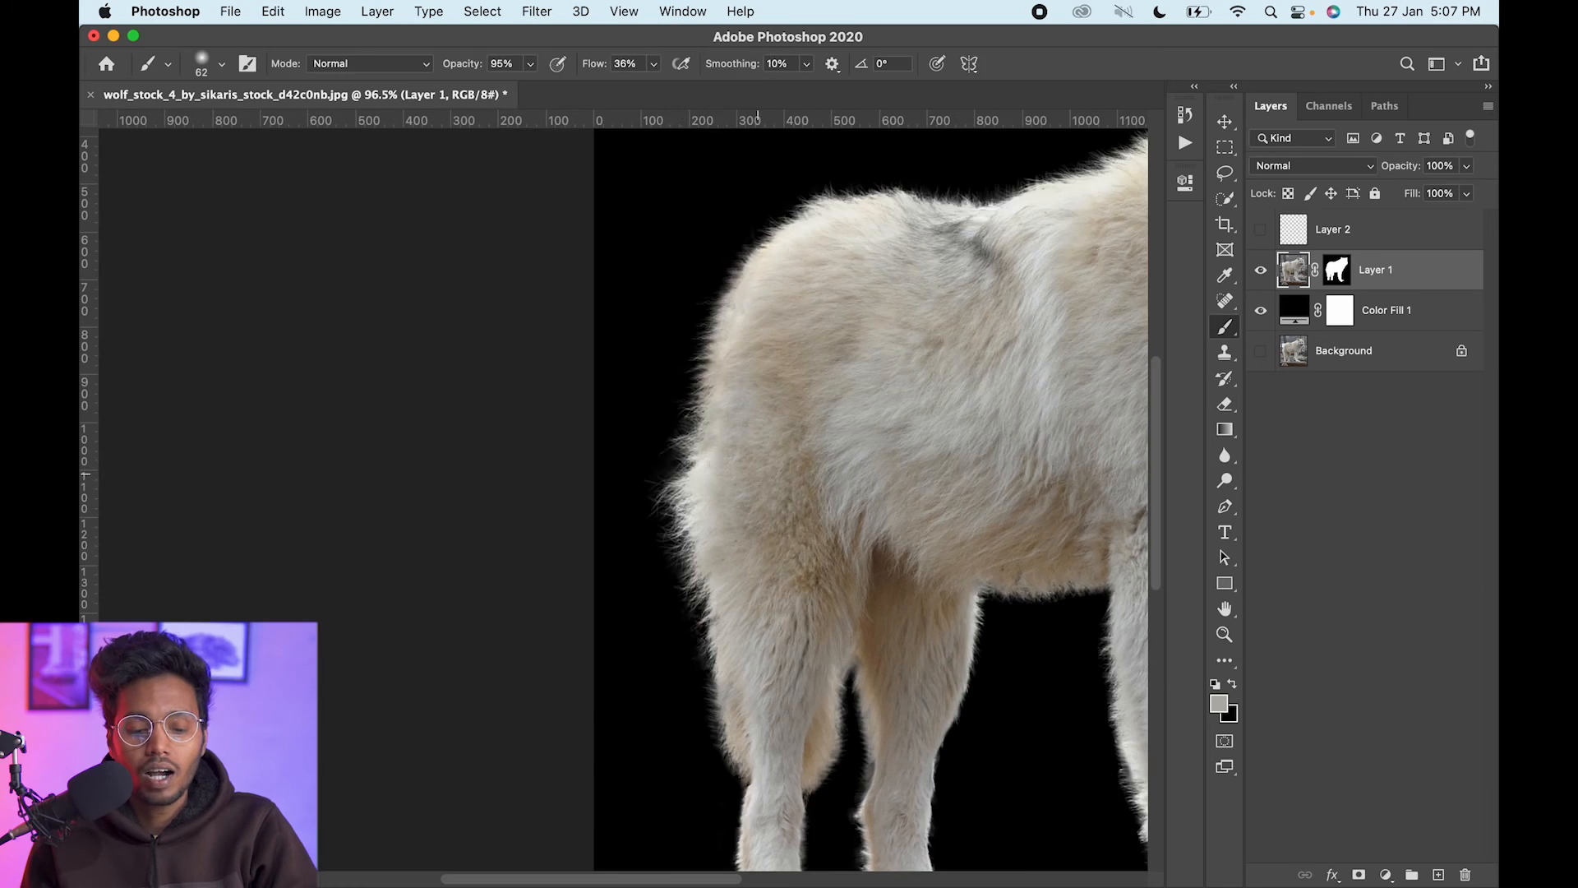
Target Layer 1's mask and lasso the bulging fur edge on the back of the hind thigh.
{"action": "left_click_drag", "start_coordinate": [756, 491], "coordinate": [717, 496]}
{"action": "left_click_drag", "start_coordinate": [528, 446], "coordinate": [657, 440]}
{"action": "left_click_drag", "start_coordinate": [451, 458], "coordinate": [729, 472]}
{"action": "left_click_drag", "start_coordinate": [593, 545], "coordinate": [754, 367]}
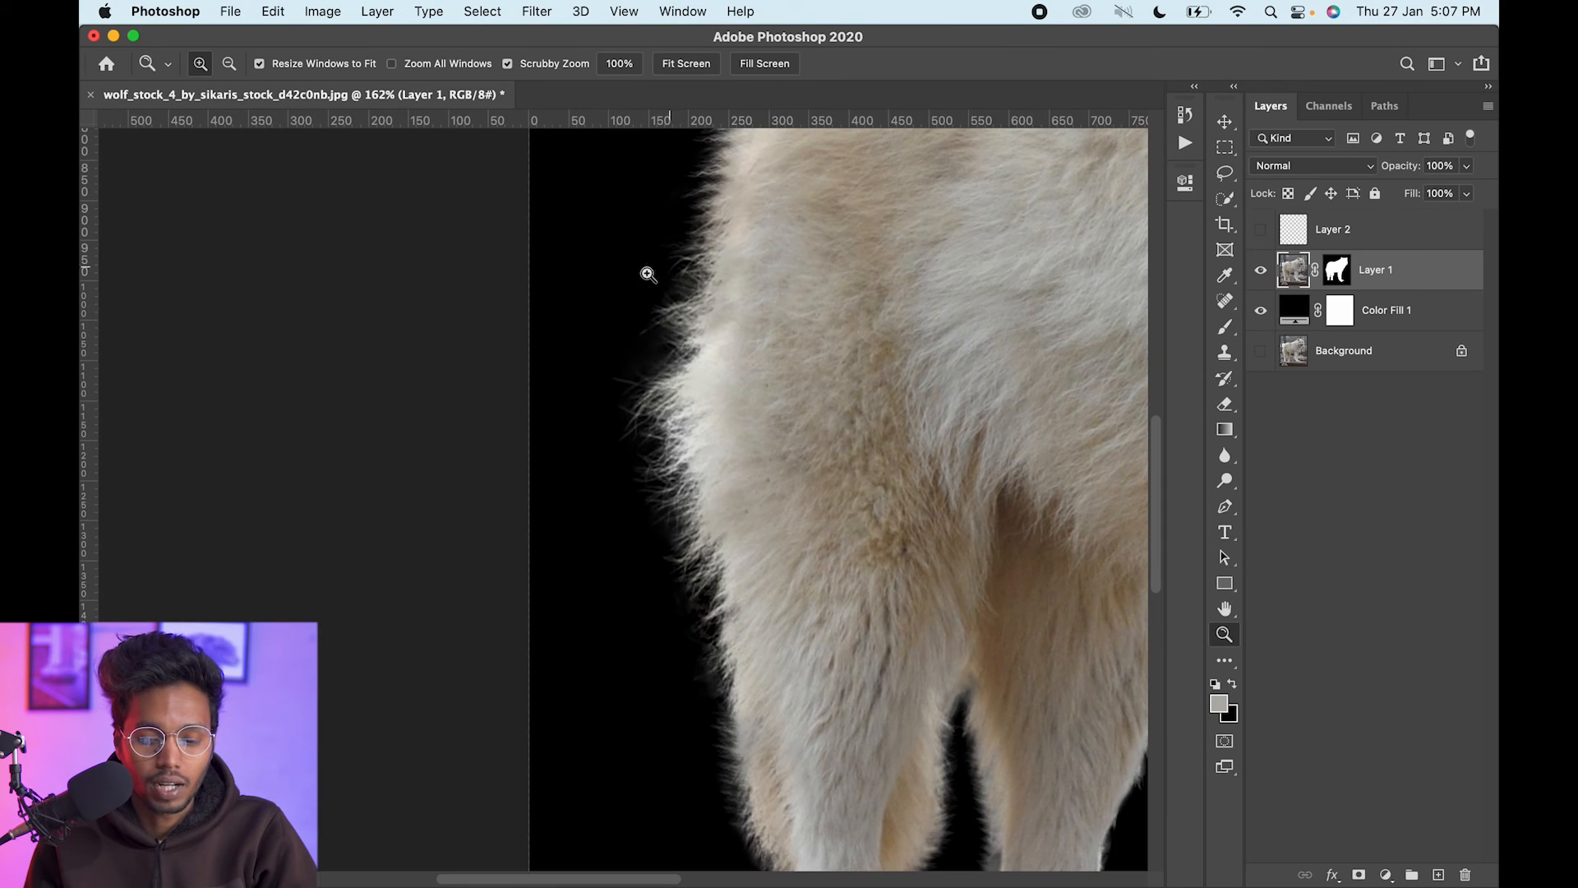
{"action": "left_click_drag", "start_coordinate": [769, 455], "coordinate": [846, 376]}
{"action": "left_click", "coordinate": [1334, 270]}
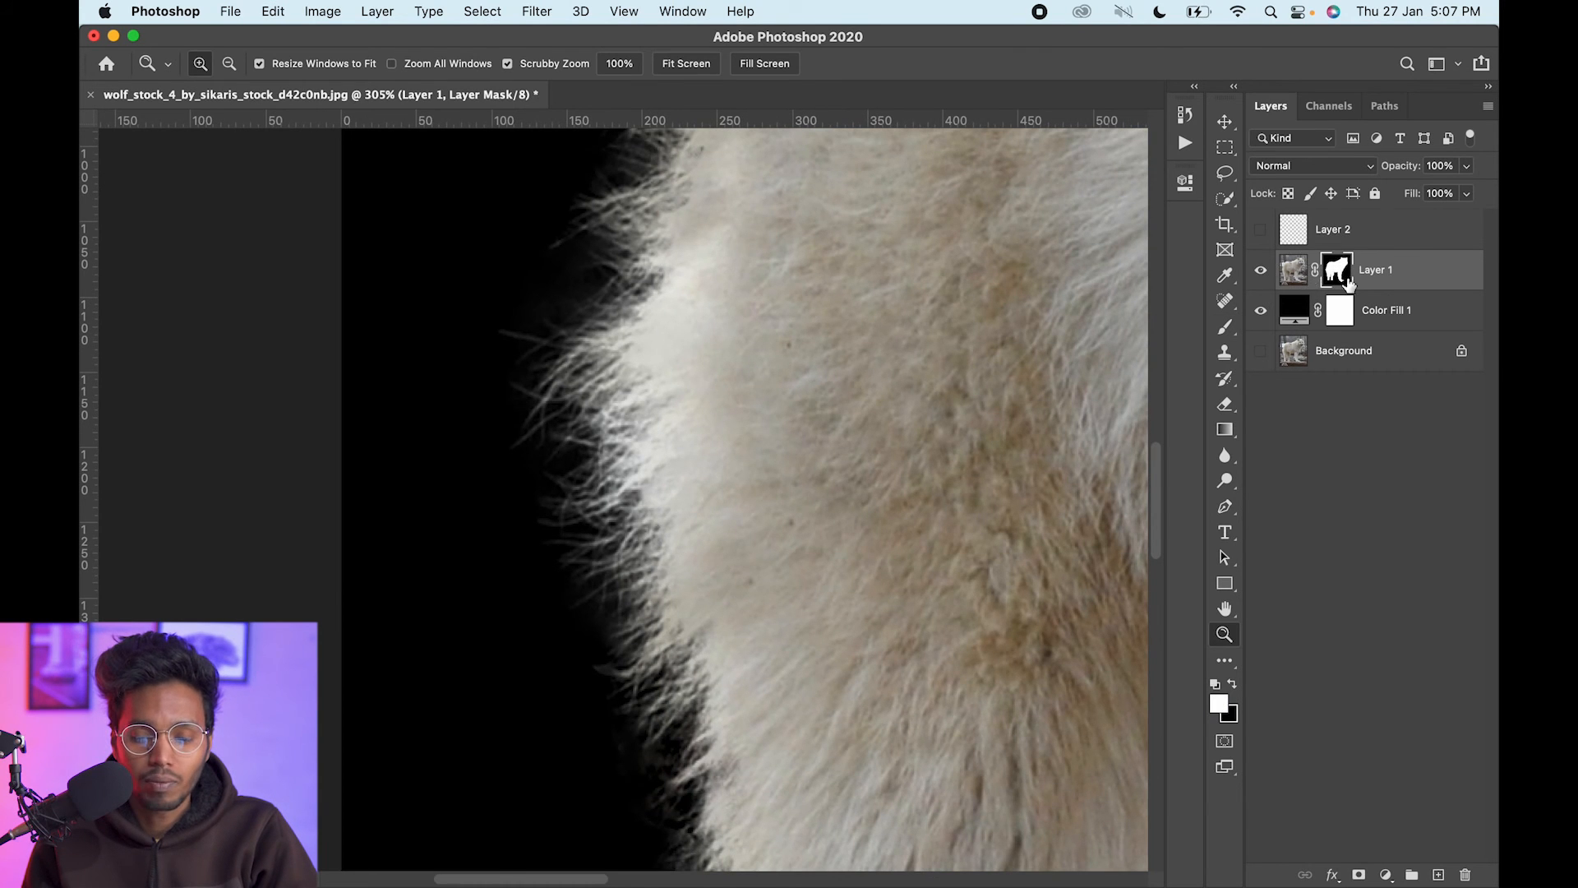
{"action": "left_click", "coordinate": [1225, 174]}
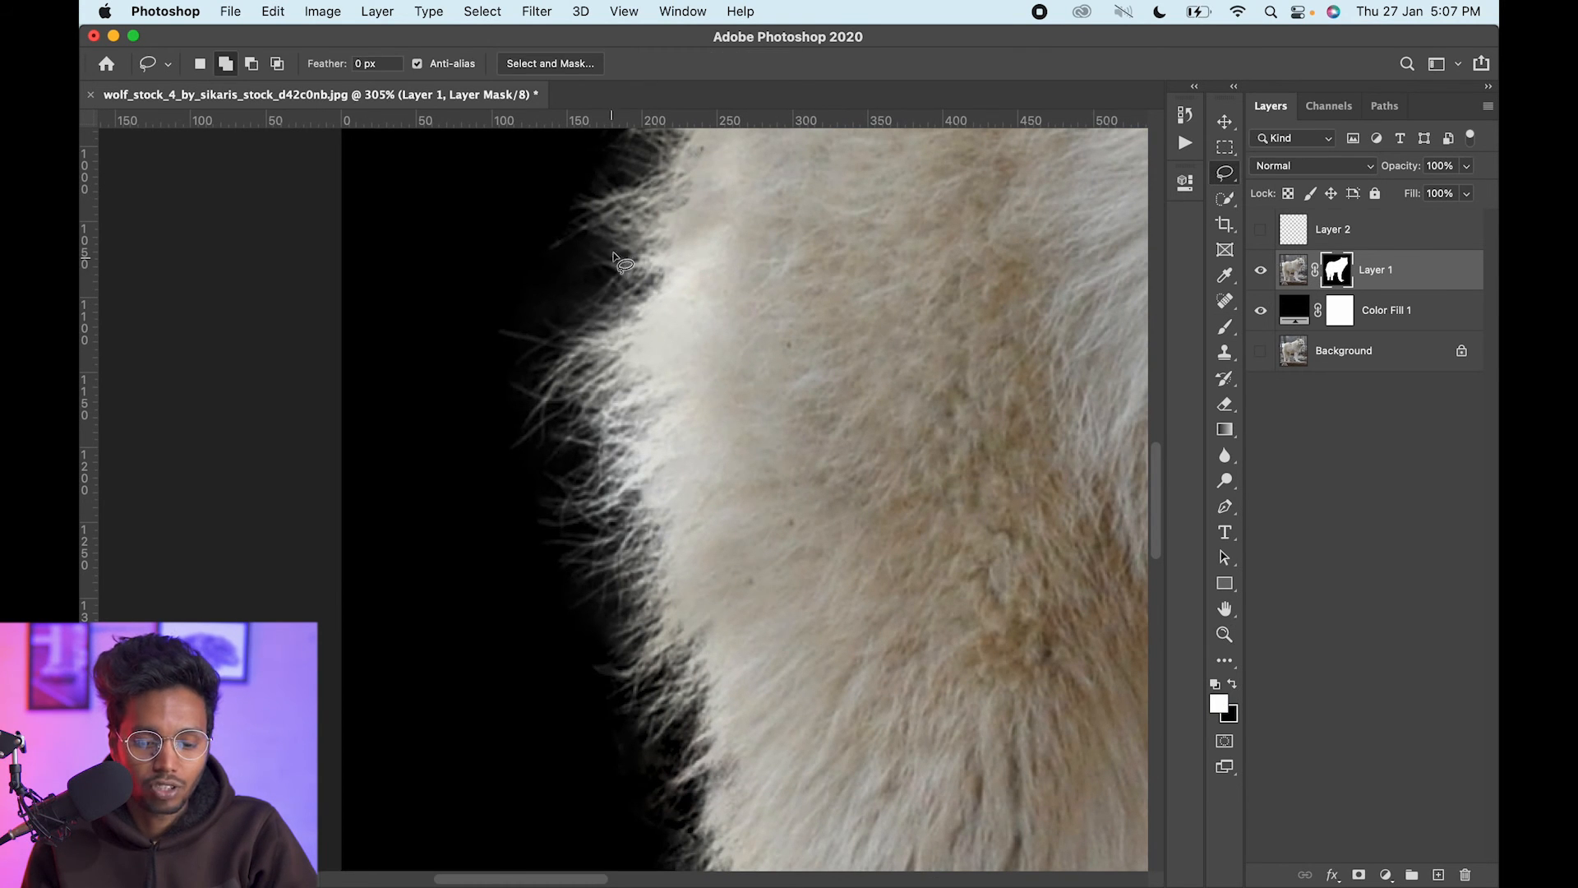
{"action": "left_click_drag", "start_coordinate": [692, 264], "coordinate": [518, 276]}
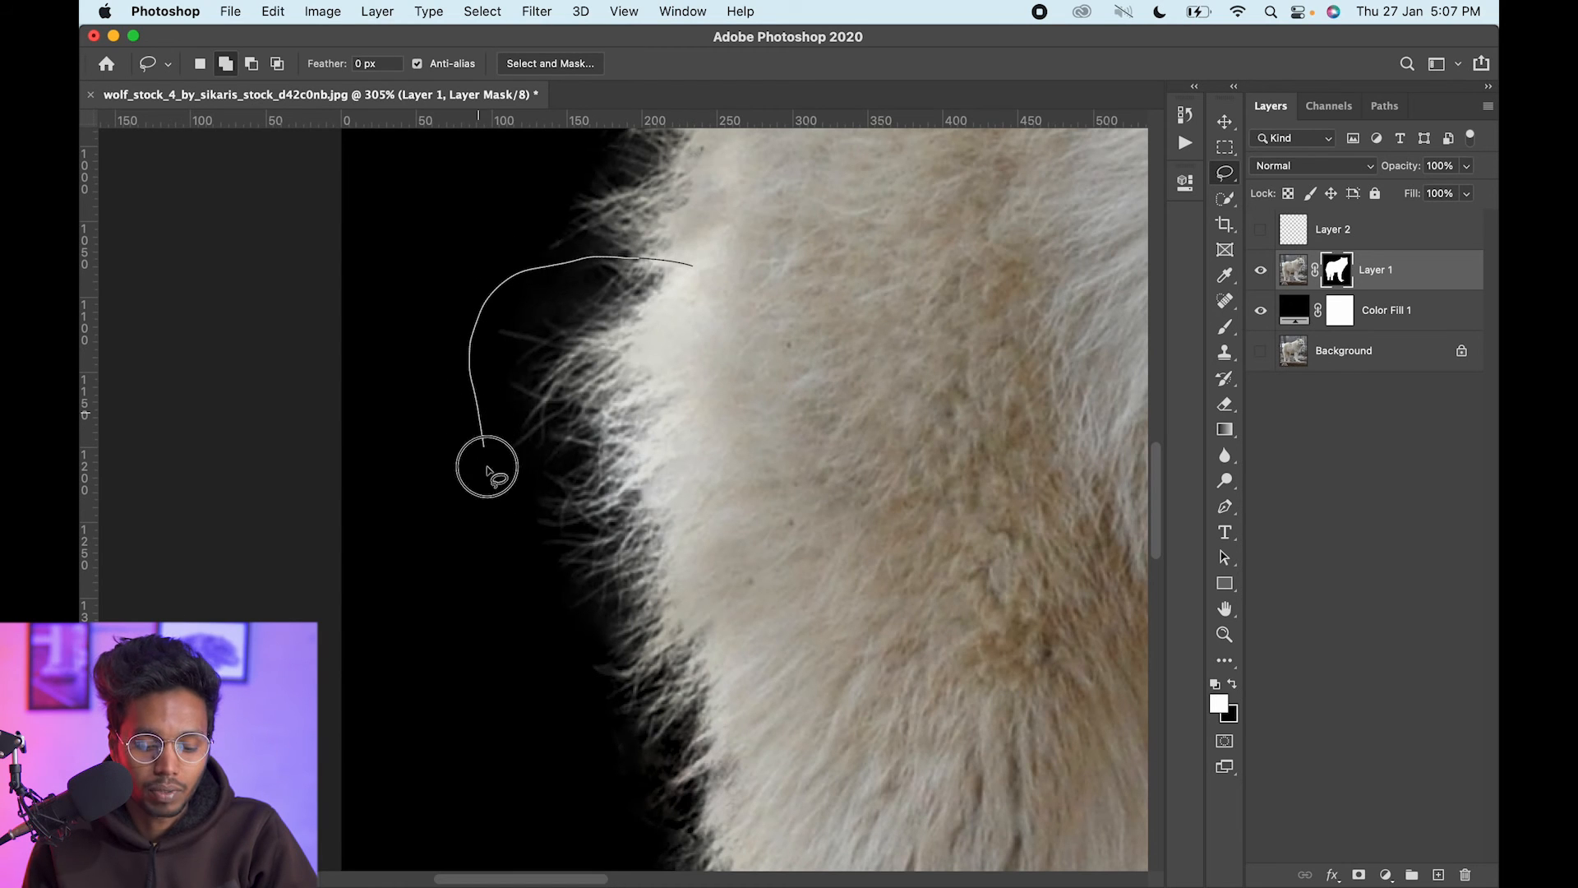
{"action": "left_click_drag", "start_coordinate": [641, 818], "coordinate": [781, 737]}
{"action": "left_click_drag", "start_coordinate": [757, 400], "coordinate": [749, 308]}
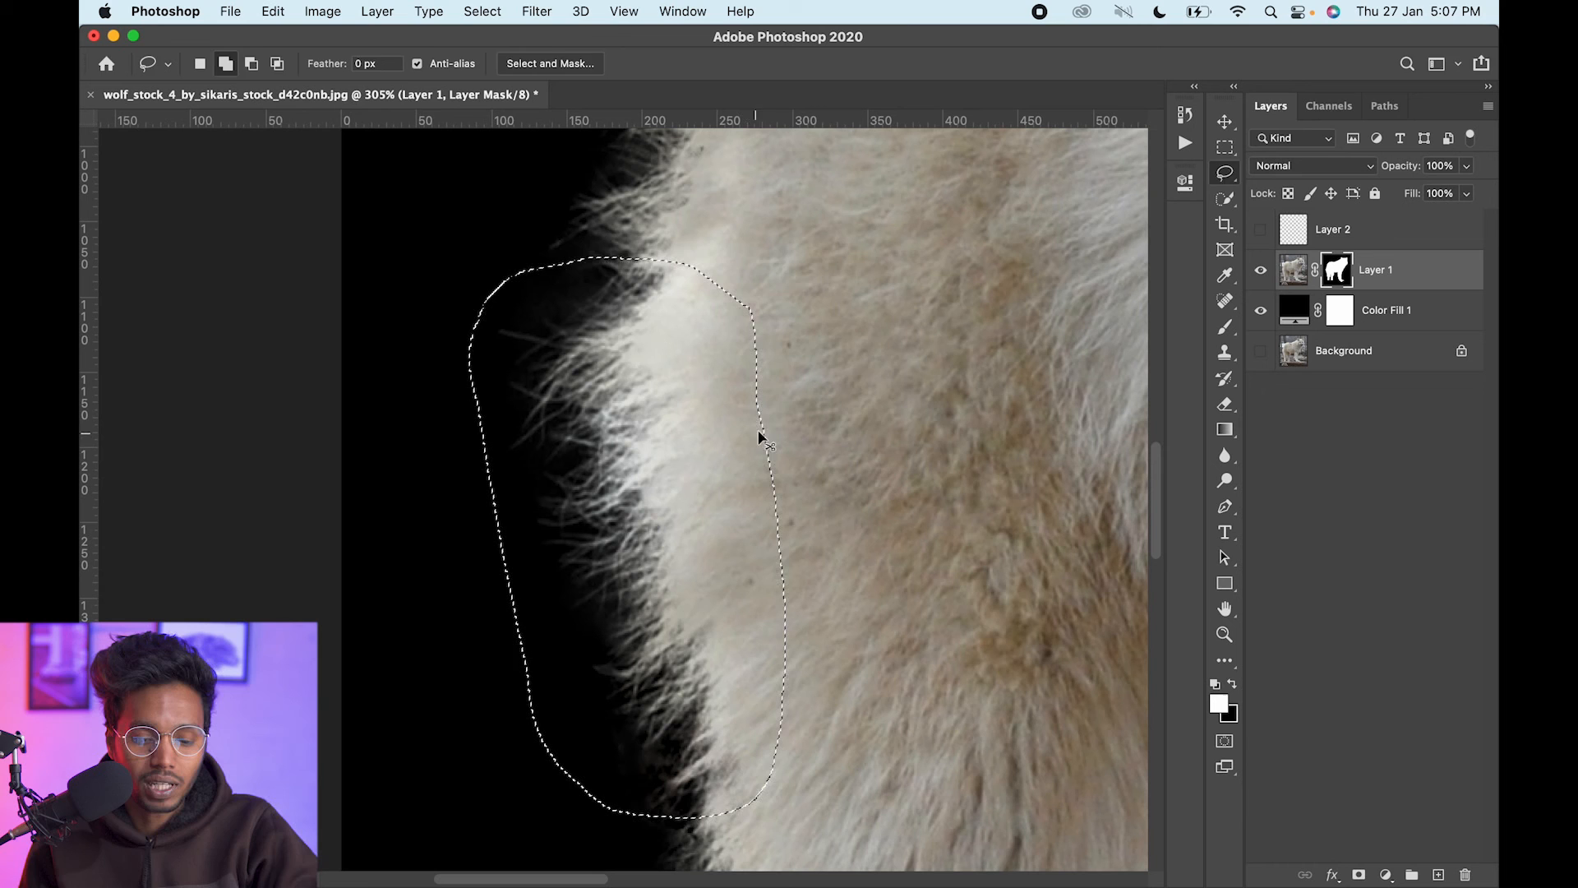
Free-transform the selected mask area, rotating it 4.56° and shifting it slightly towards the body.
{"action": "key", "text": "ctrl+t"}
{"action": "left_click_drag", "start_coordinate": [827, 225], "coordinate": [831, 248]}
{"action": "left_click_drag", "start_coordinate": [659, 482], "coordinate": [680, 486]}
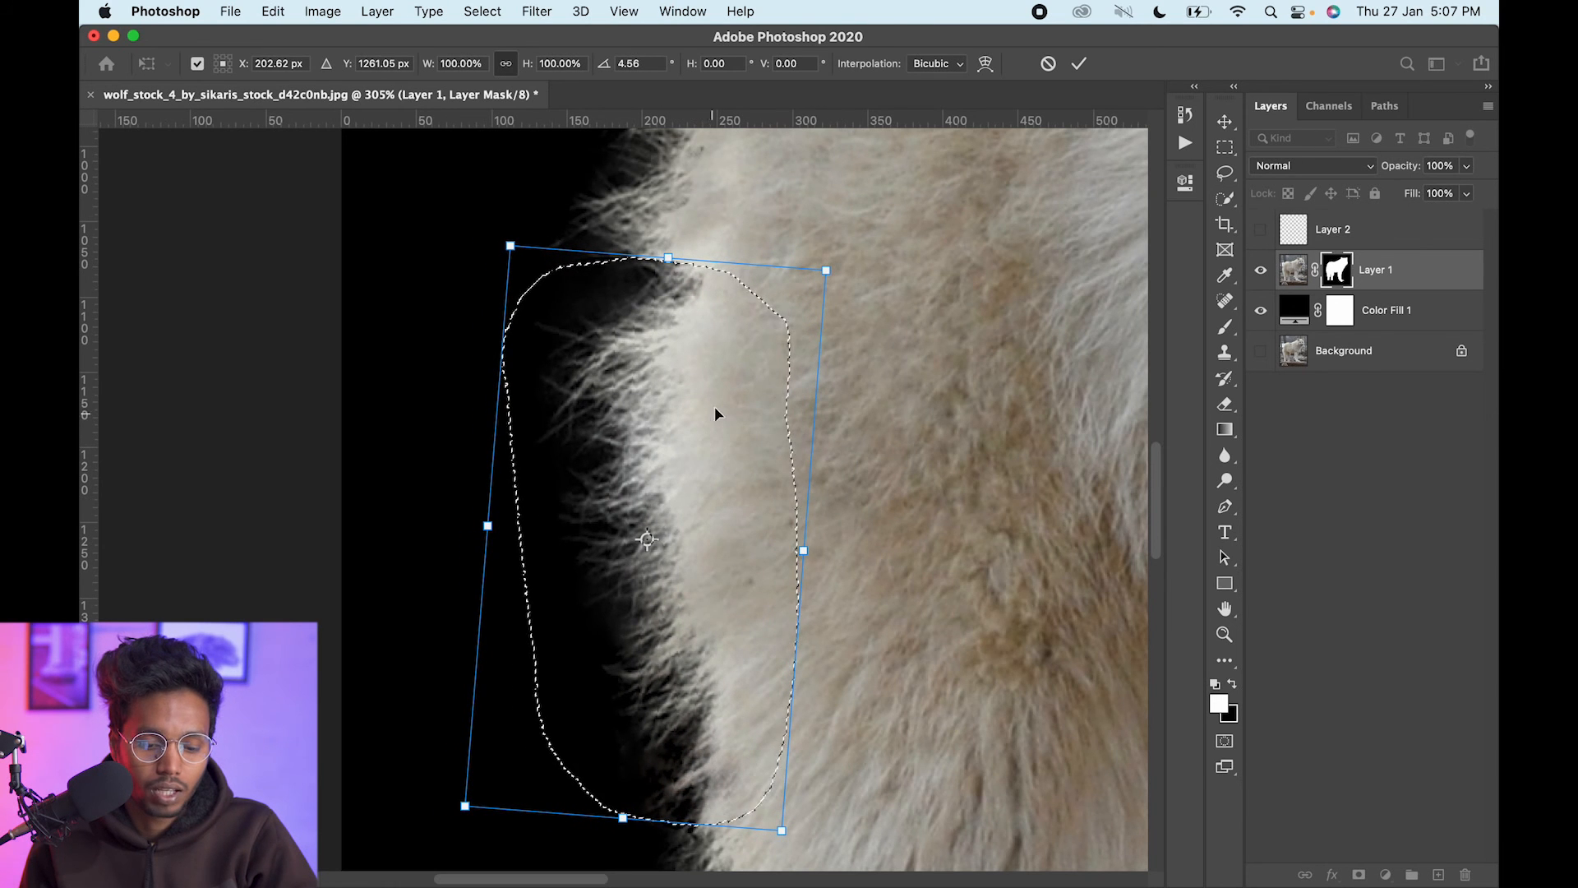
Warp the selected mask area inward to flatten the bulge, apply the transform and deselect.
{"action": "right_click", "coordinate": [682, 378]}
{"action": "left_click", "coordinate": [724, 536]}
{"action": "left_click_drag", "start_coordinate": [645, 372], "coordinate": [662, 362]}
{"action": "left_click_drag", "start_coordinate": [708, 773], "coordinate": [760, 758]}
{"action": "left_click_drag", "start_coordinate": [691, 301], "coordinate": [699, 299]}
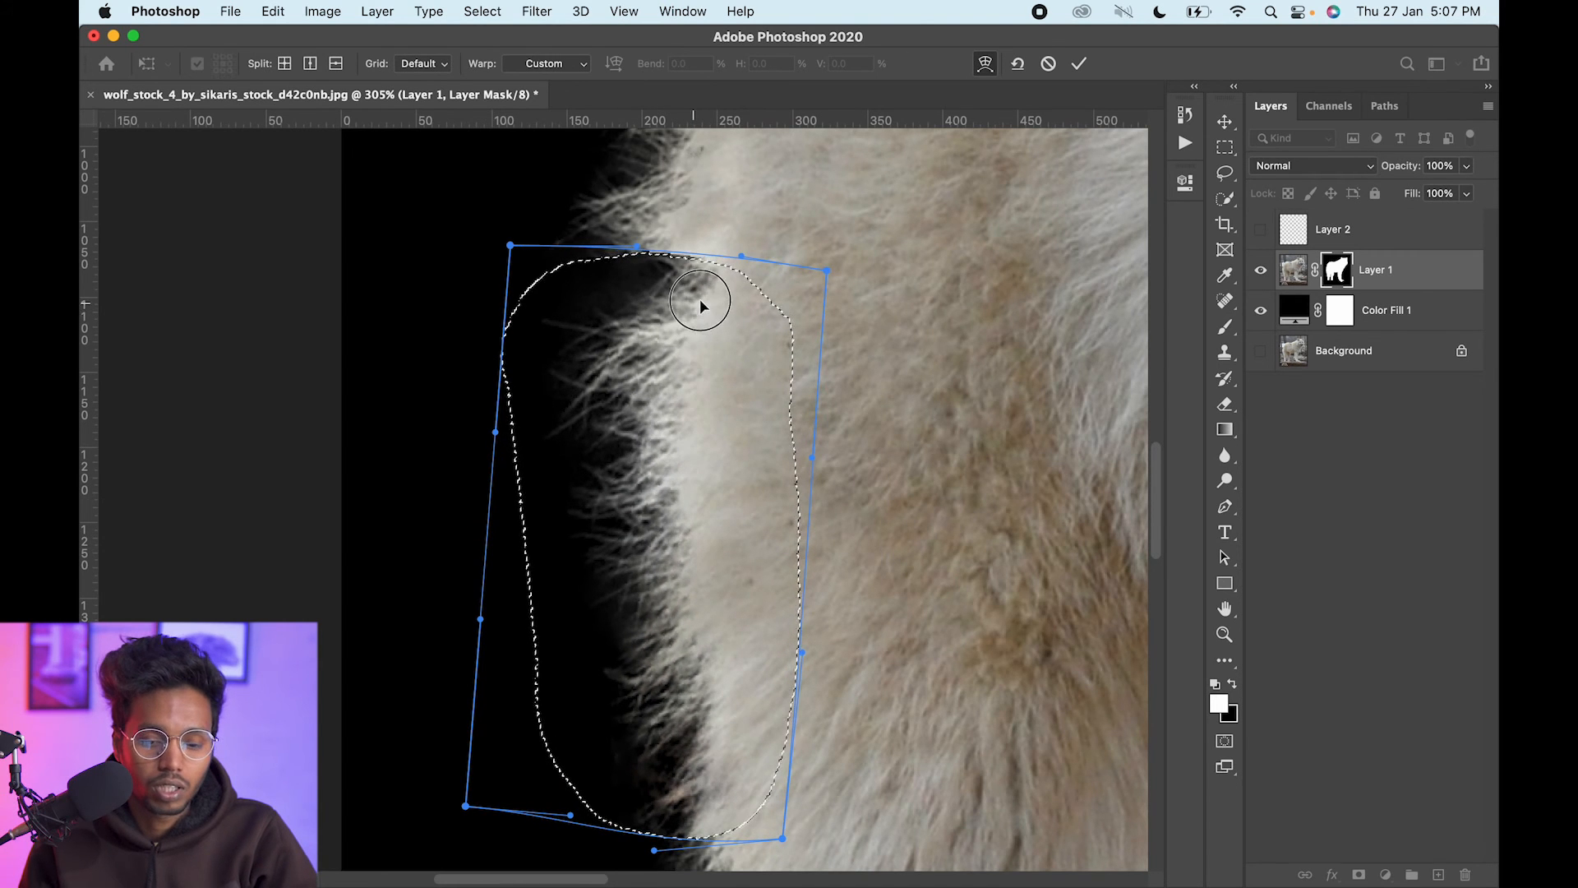
{"action": "left_click", "coordinate": [1079, 68]}
{"action": "left_click_drag", "start_coordinate": [705, 435], "coordinate": [698, 450]}
{"action": "key", "text": "super+d"}
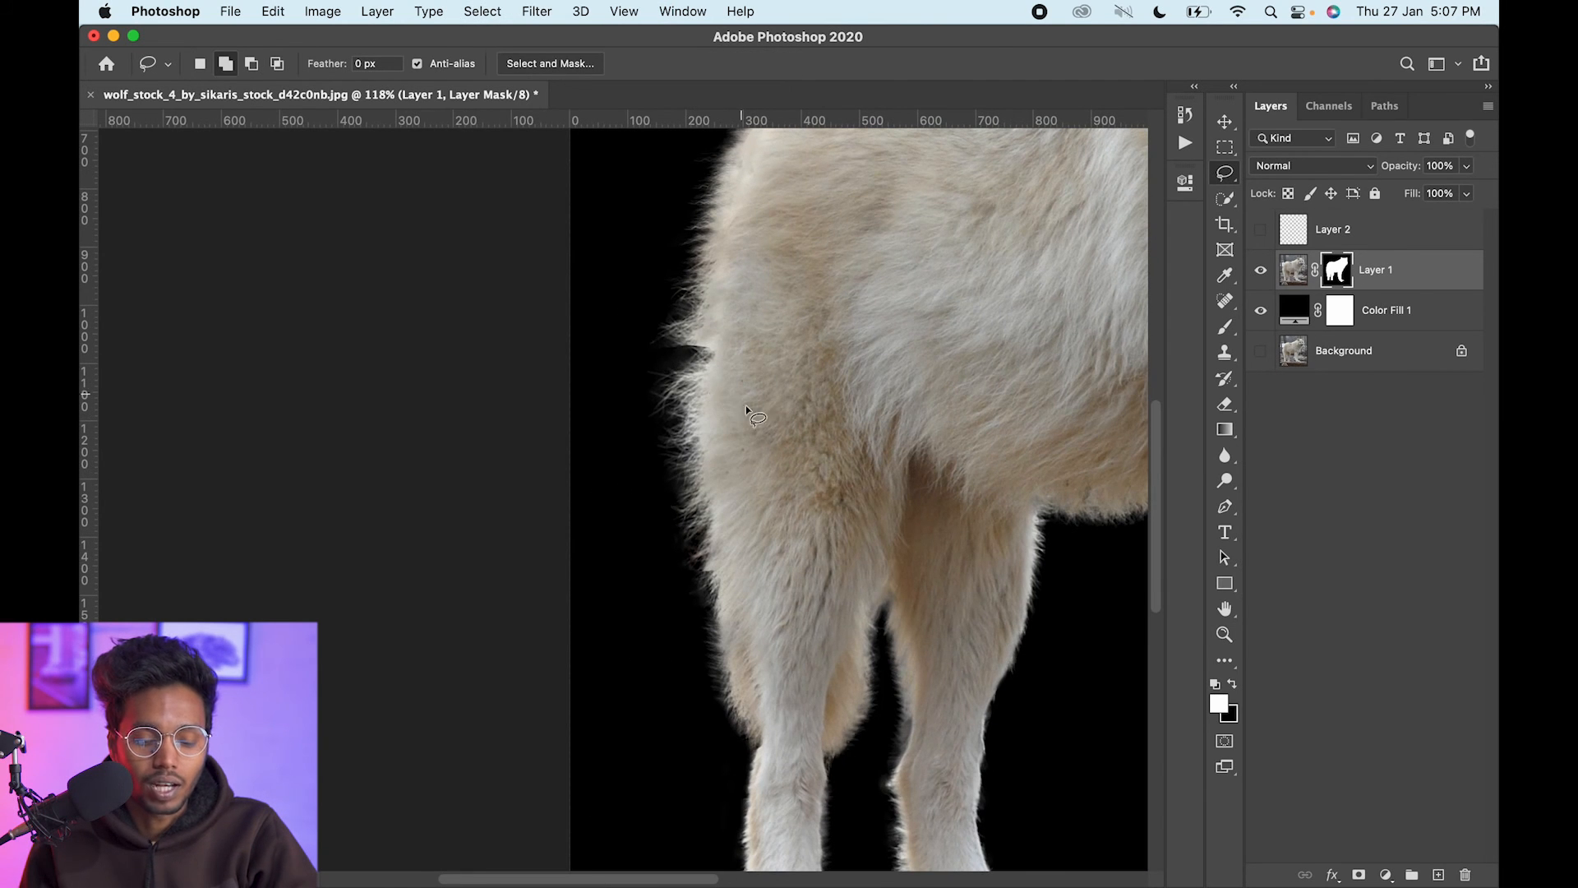
Inspect the reshaped thigh edge and the seam above it up close and against the whole wolf.
{"action": "left_click_drag", "start_coordinate": [708, 287], "coordinate": [781, 337]}
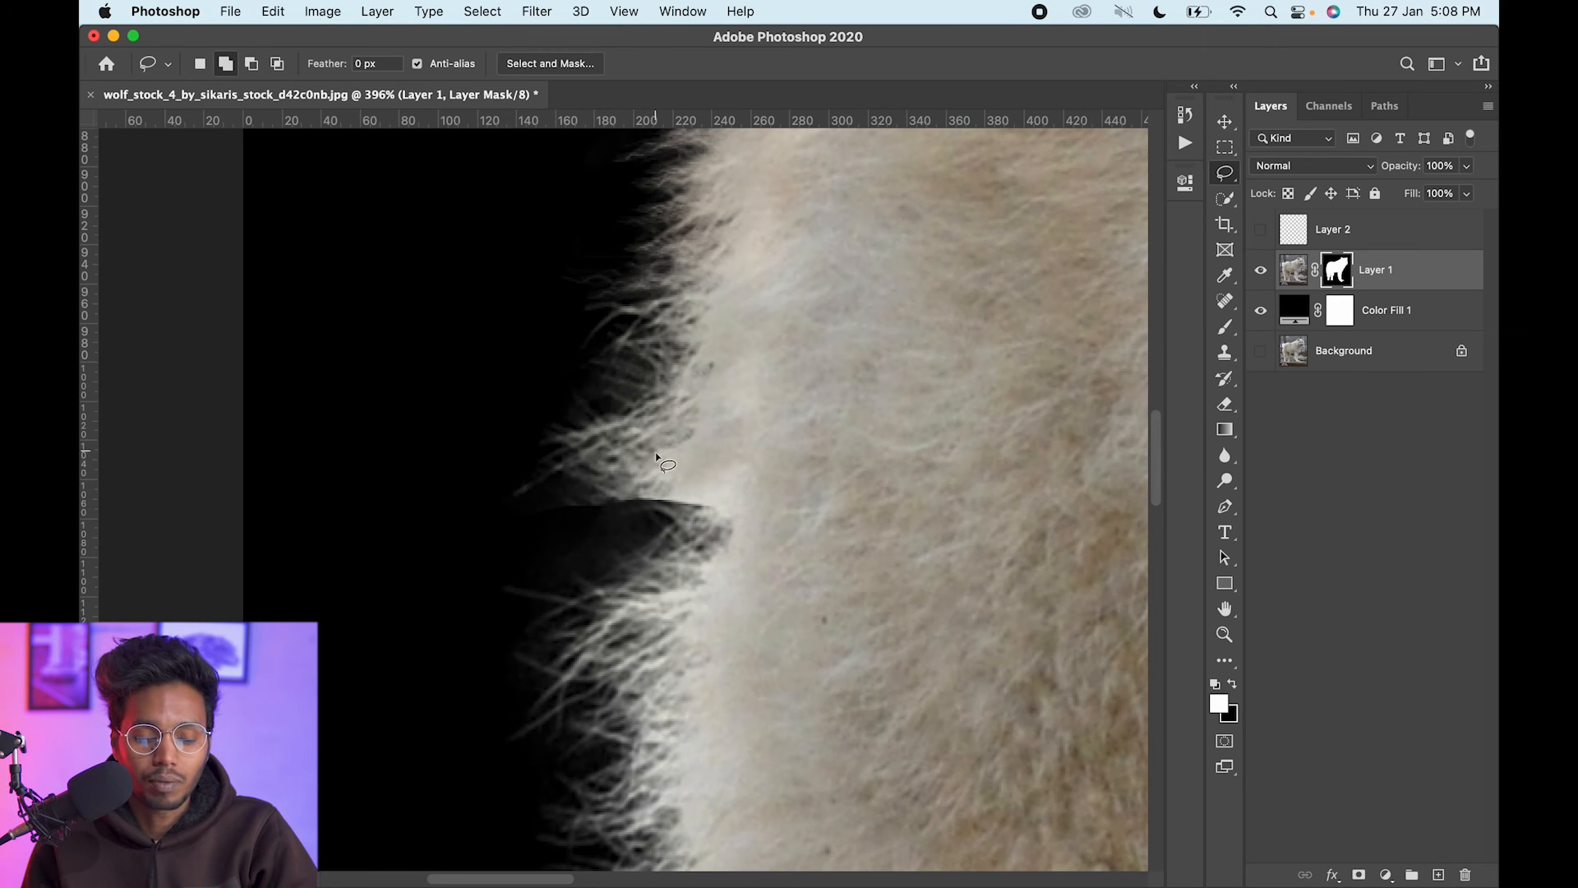
{"action": "left_click_drag", "start_coordinate": [701, 452], "coordinate": [655, 464]}
{"action": "left_click_drag", "start_coordinate": [756, 472], "coordinate": [716, 479]}
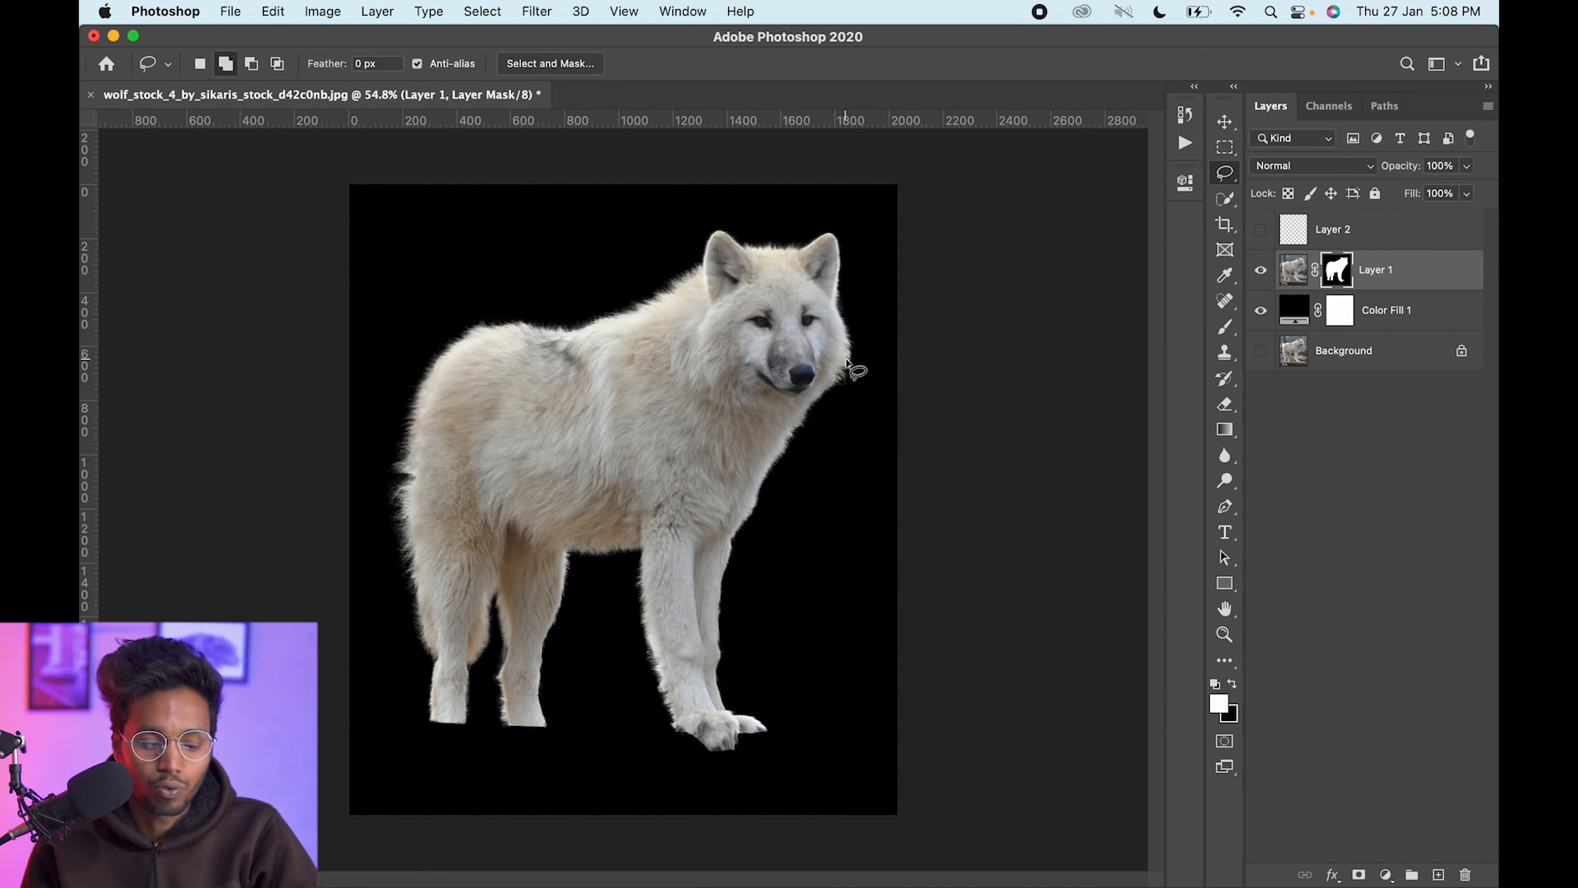
{"action": "mouse_move", "coordinate": [397, 506]}
{"action": "left_mouse_down"}
{"action": "mouse_move", "coordinate": [499, 430]}
{"action": "mouse_move", "coordinate": [649, 373]}
{"action": "left_mouse_up"}
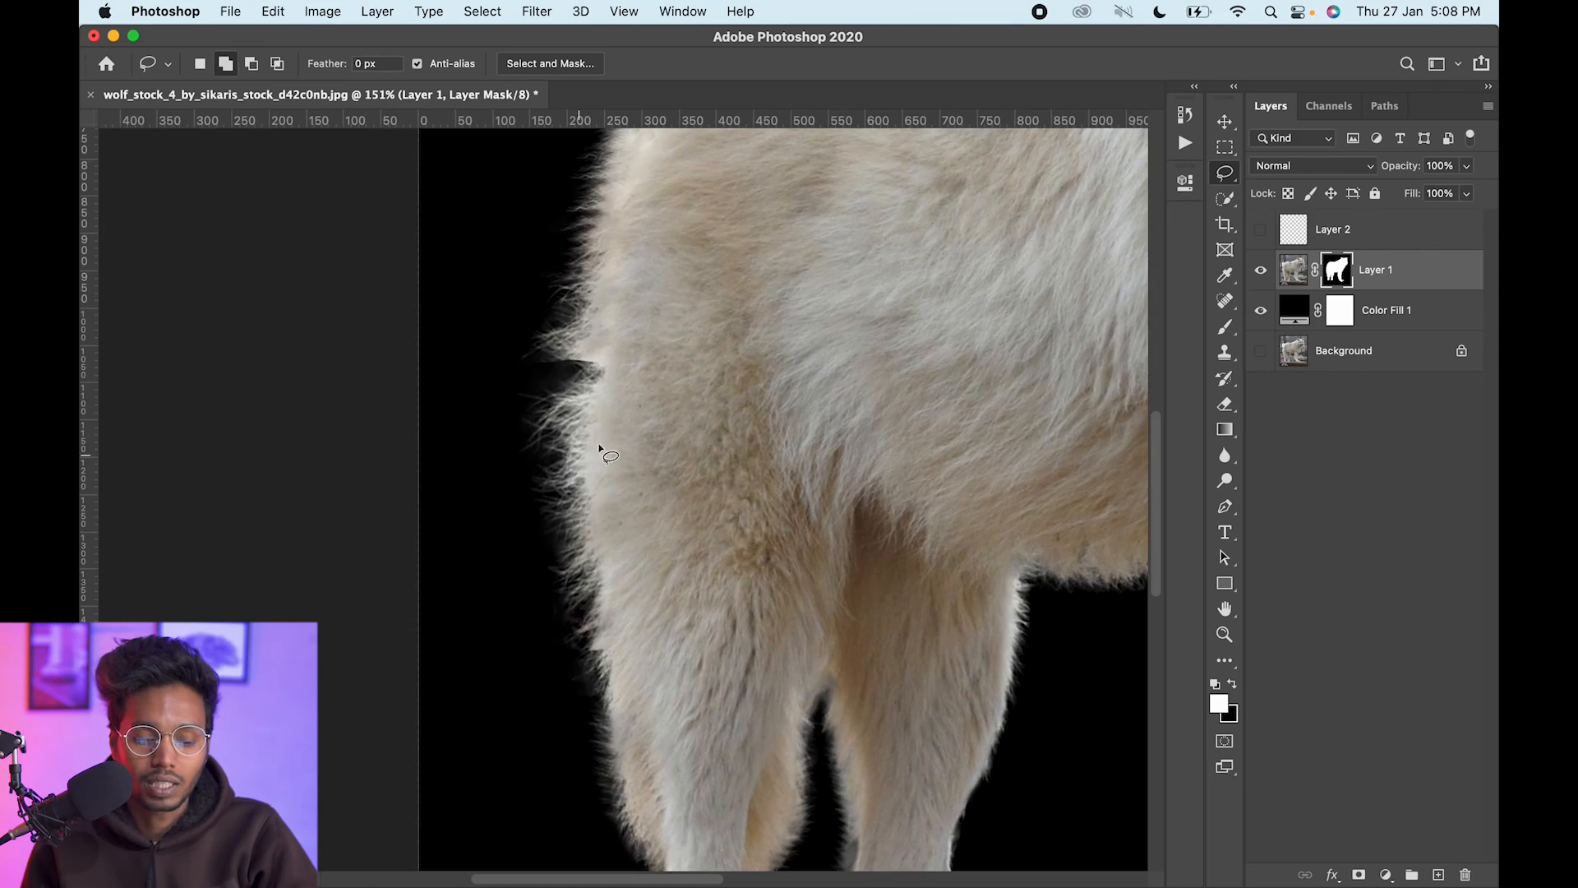